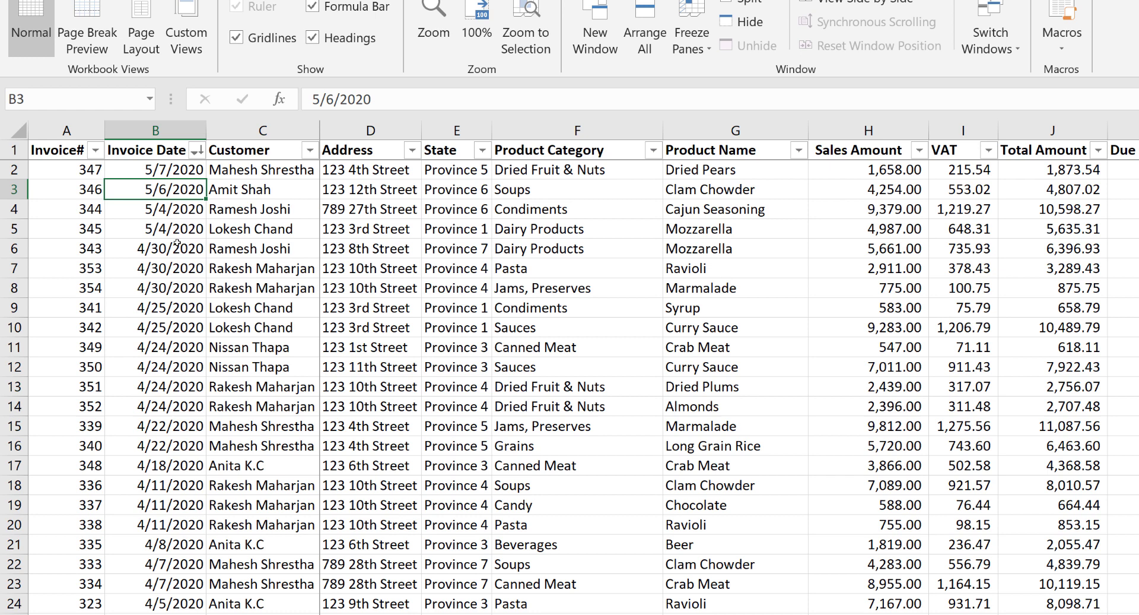
Examine the invoice table's columns from Invoice# through Payment Status, including the VAT and Total Amount formulas in row 2.
{"action": "left_click", "coordinate": [70, 153]}
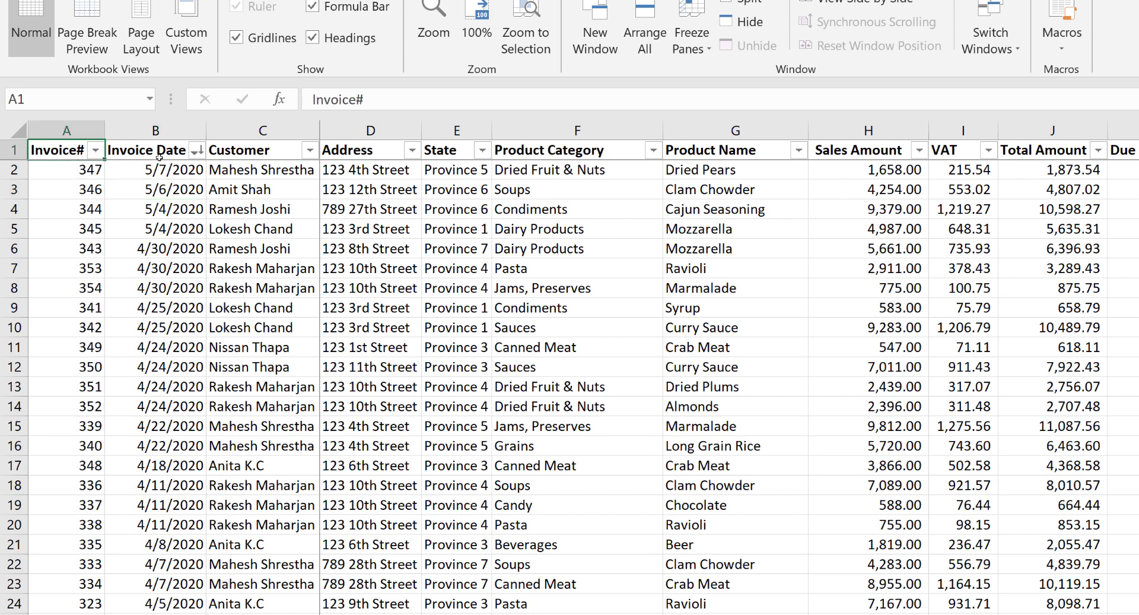
{"action": "left_click", "coordinate": [159, 155]}
{"action": "left_click", "coordinate": [248, 157]}
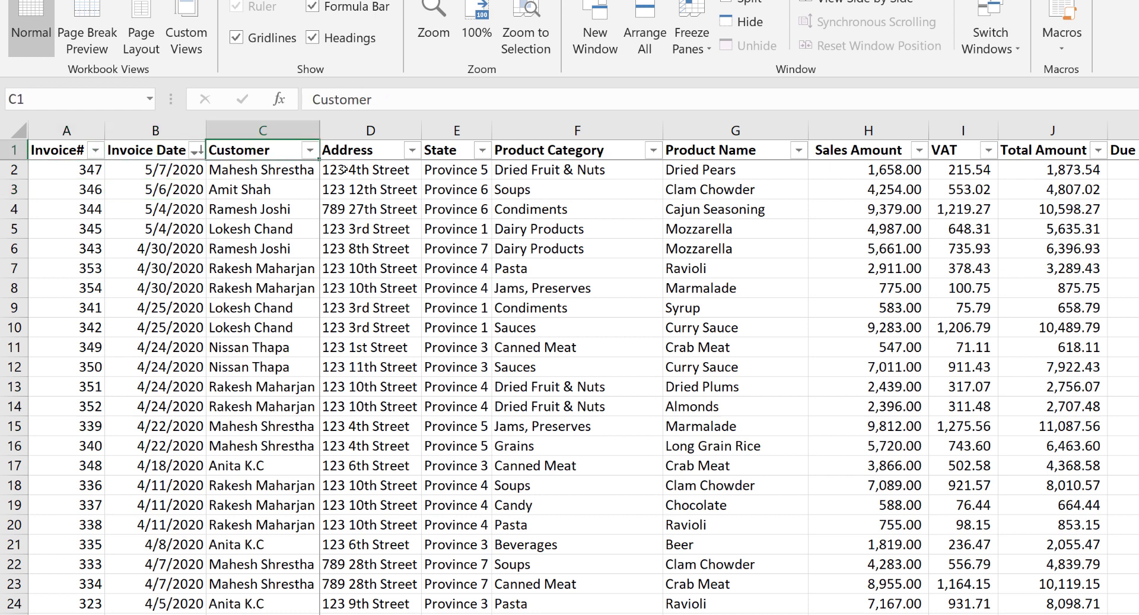
{"action": "left_click", "coordinate": [382, 168]}
{"action": "left_click", "coordinate": [570, 152]}
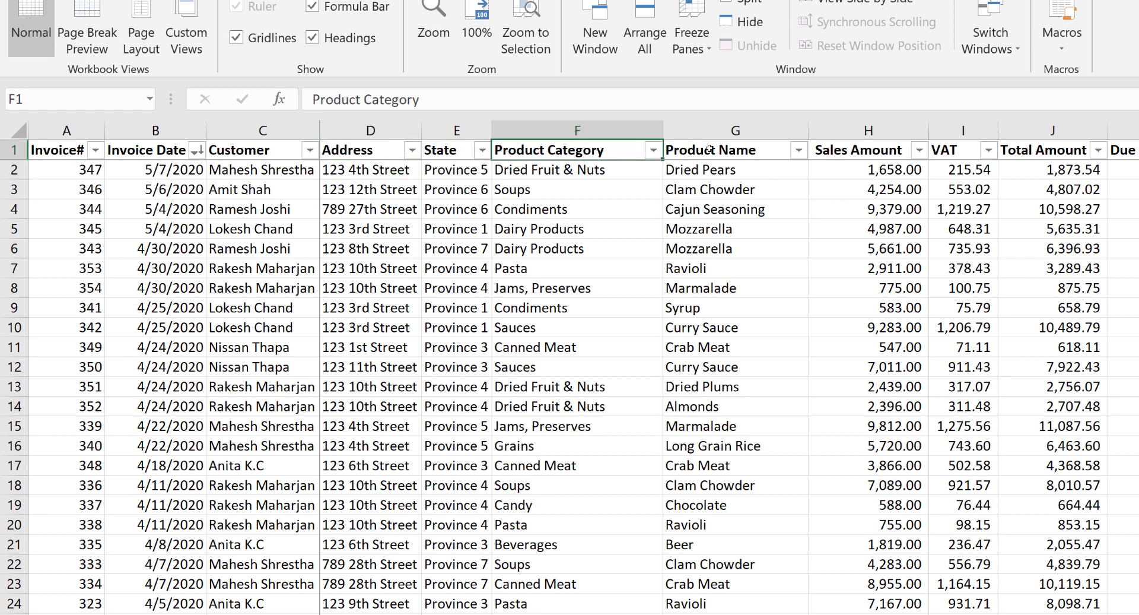
{"action": "left_click", "coordinate": [709, 150]}
{"action": "left_click", "coordinate": [858, 152]}
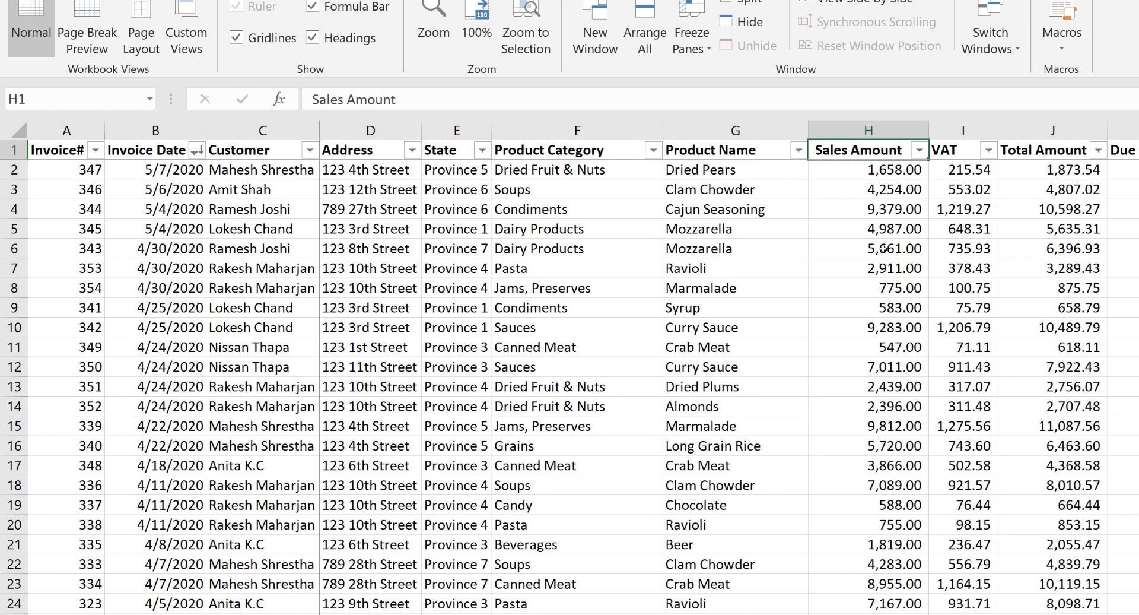
{"action": "left_click", "coordinate": [953, 154]}
{"action": "left_click", "coordinate": [955, 170]}
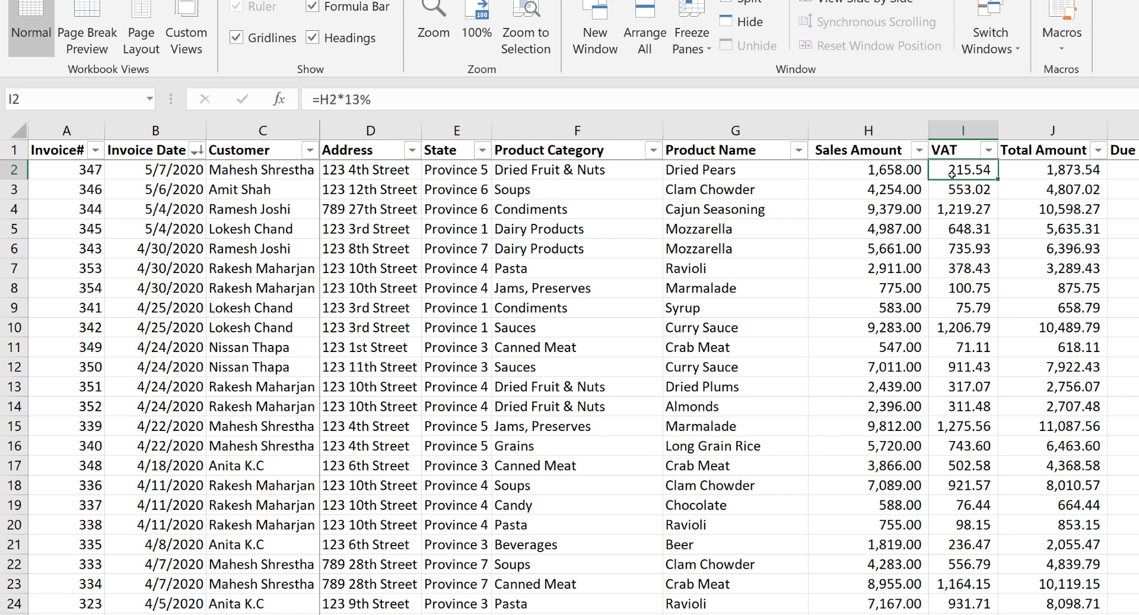
{"action": "left_click", "coordinate": [1039, 172]}
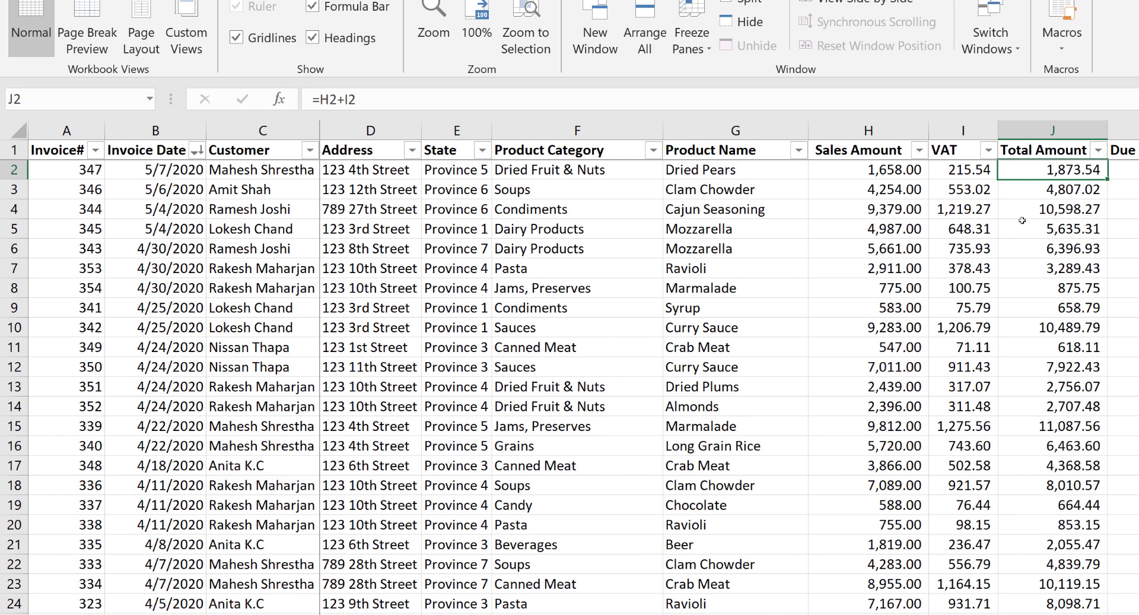
{"action": "left_click", "coordinate": [1124, 130]}
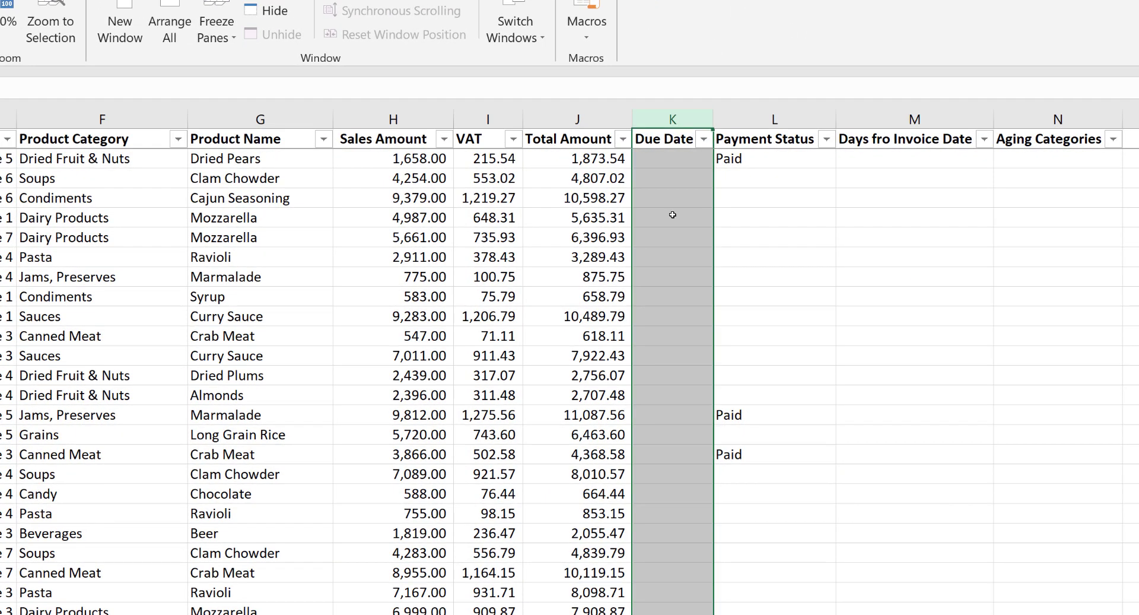
{"action": "left_click", "coordinate": [763, 158]}
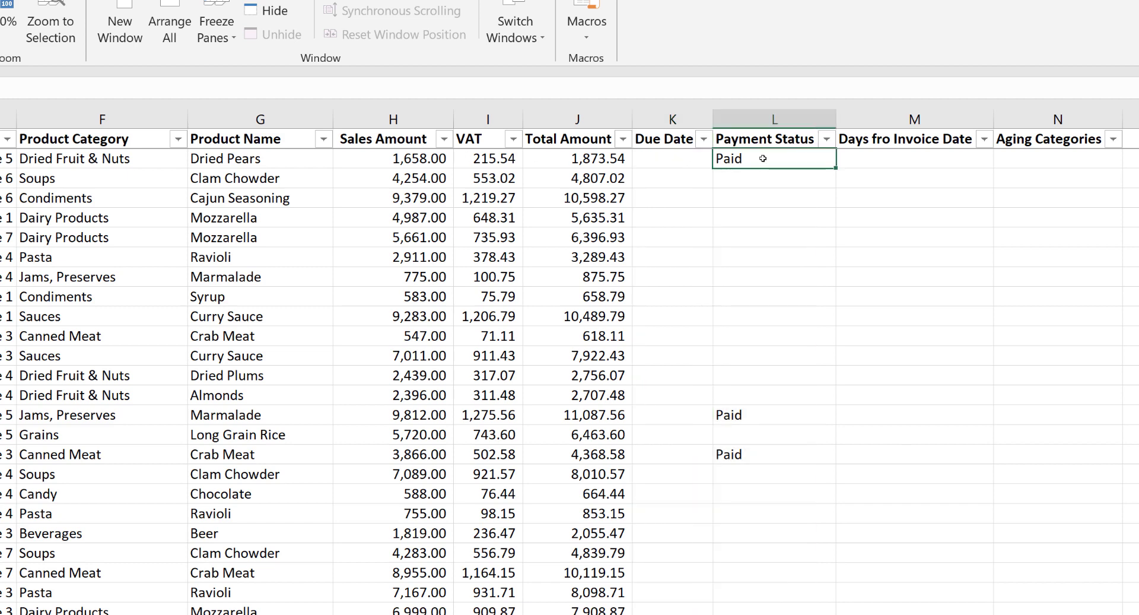
{"action": "left_click_drag", "start_coordinate": [747, 182], "coordinate": [775, 398]}
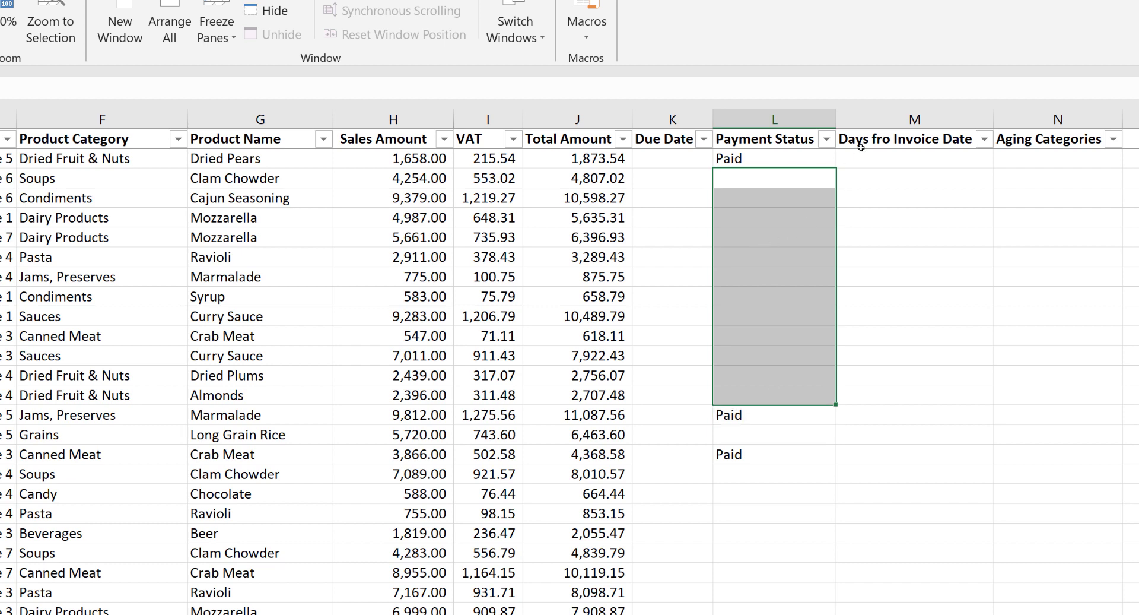
Correct the spelling of the header in cell M1 to "Days from Invoice Date".
{"action": "left_click", "coordinate": [884, 140]}
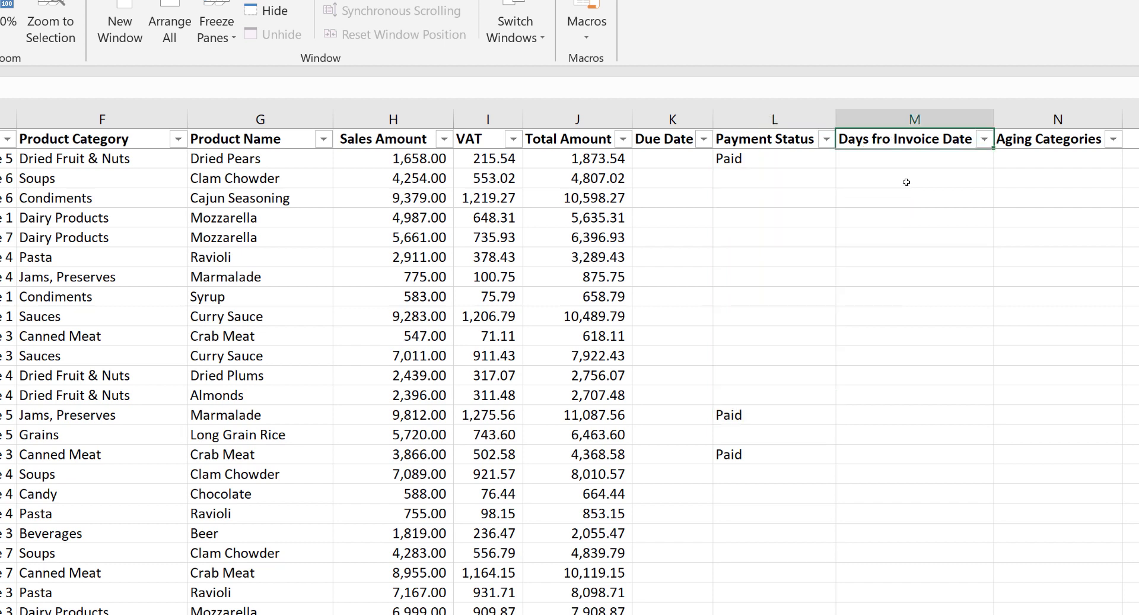
{"action": "double_click", "coordinate": [894, 146]}
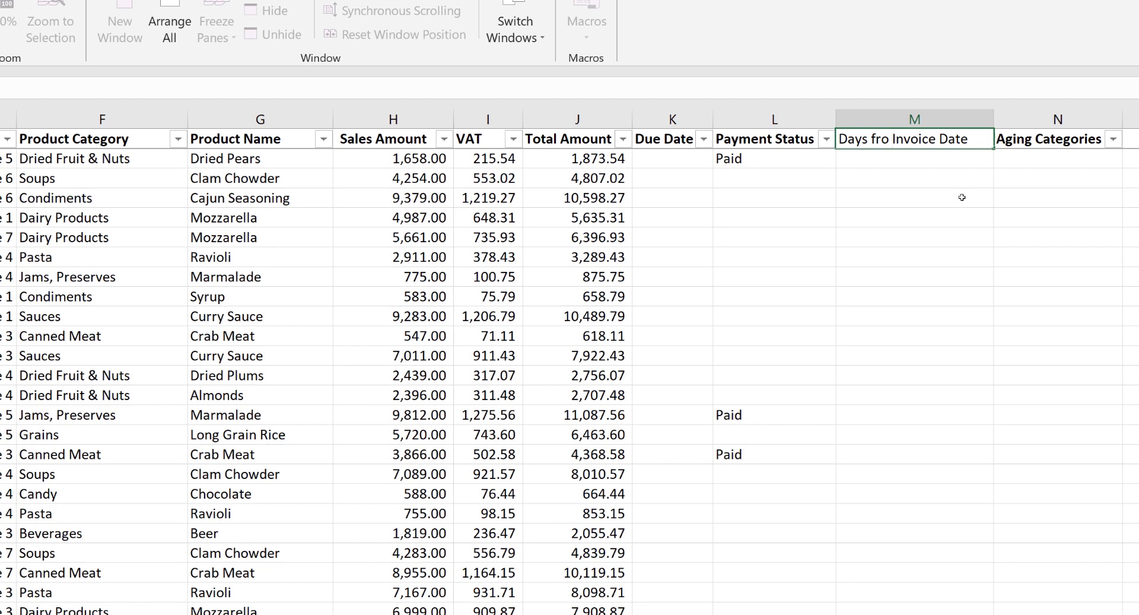
{"action": "type", "text": "M"}
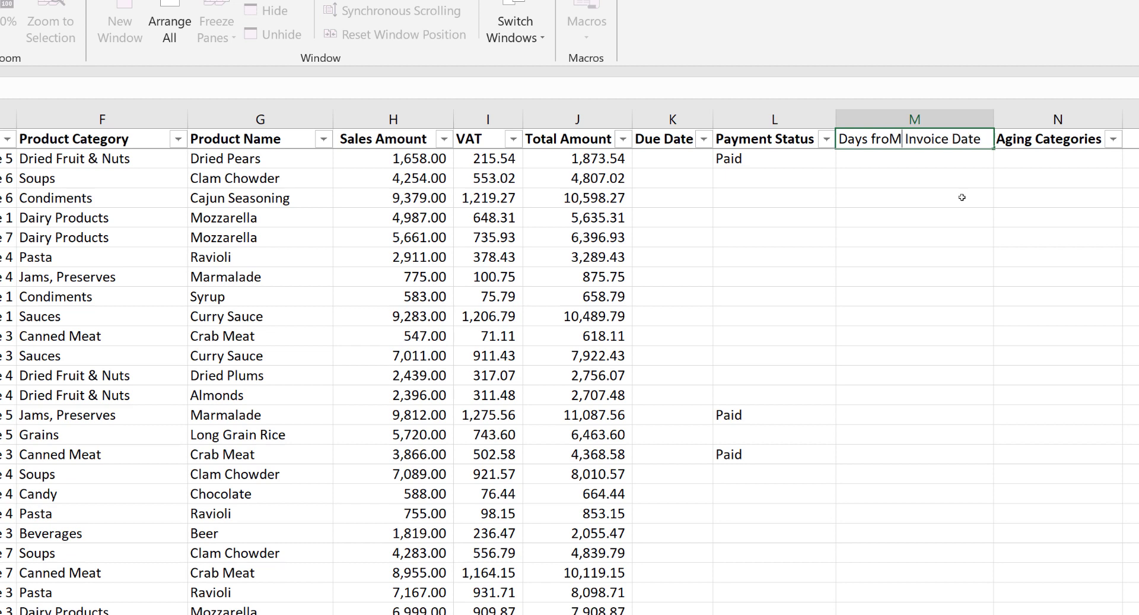
{"action": "key", "text": "BackSpace"}
{"action": "type", "text": "m"}
{"action": "key", "text": "Return"}
Examine the empty Days from Invoice Date and Aging Categories columns and the list of aging categories beside the table.
{"action": "left_click", "coordinate": [896, 159]}
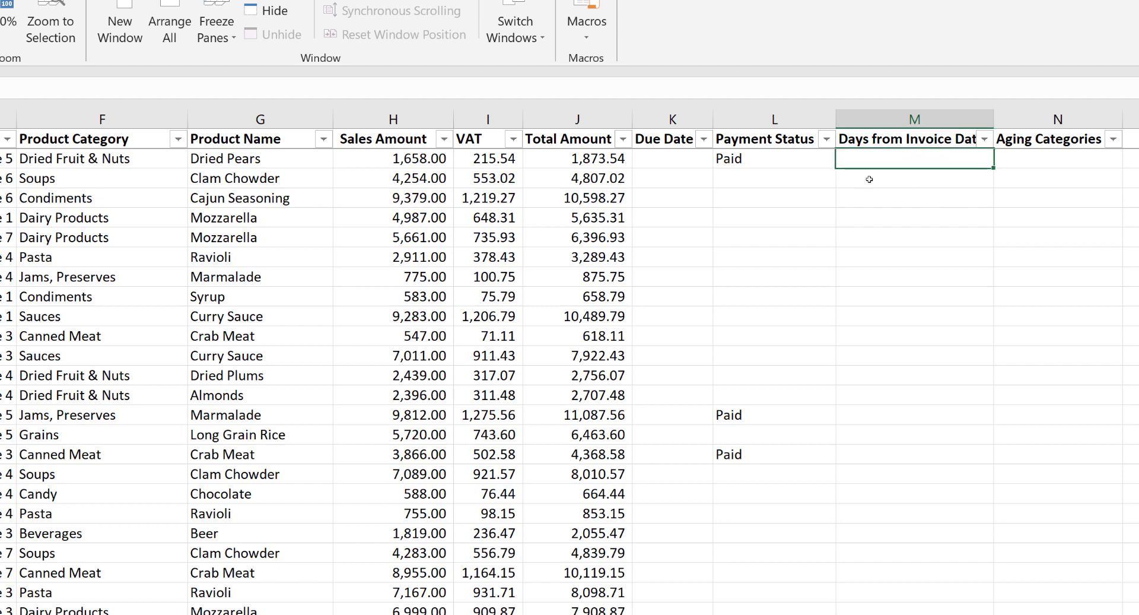
{"action": "left_click", "coordinate": [1048, 156]}
{"action": "scroll", "coordinate": [1049, 156], "scroll_direction": "right", "scroll_amount": 2}
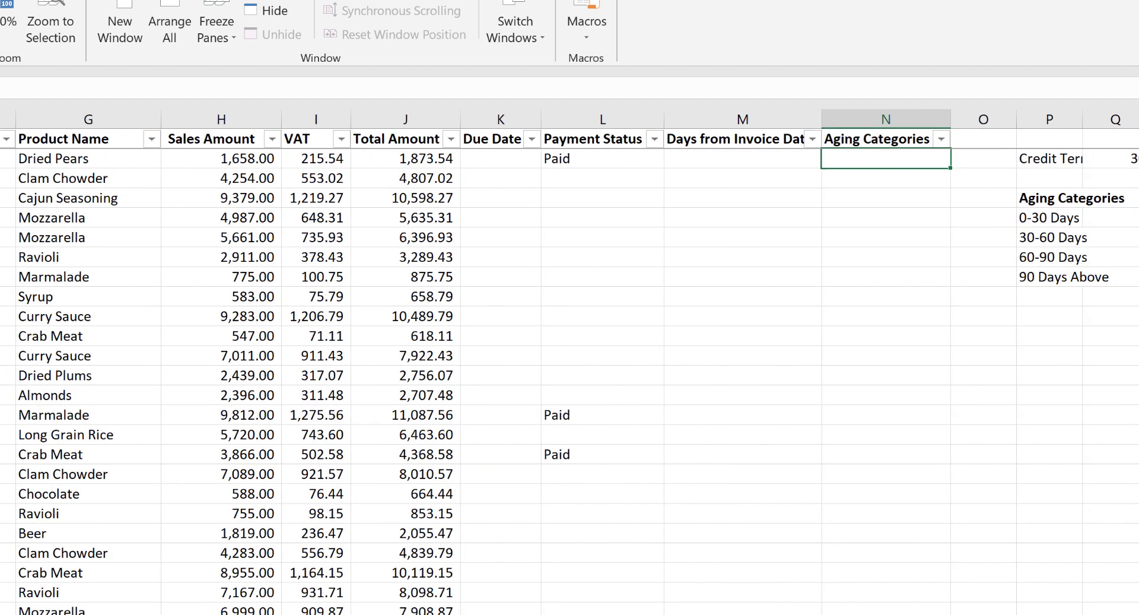
{"action": "left_click", "coordinate": [1053, 217]}
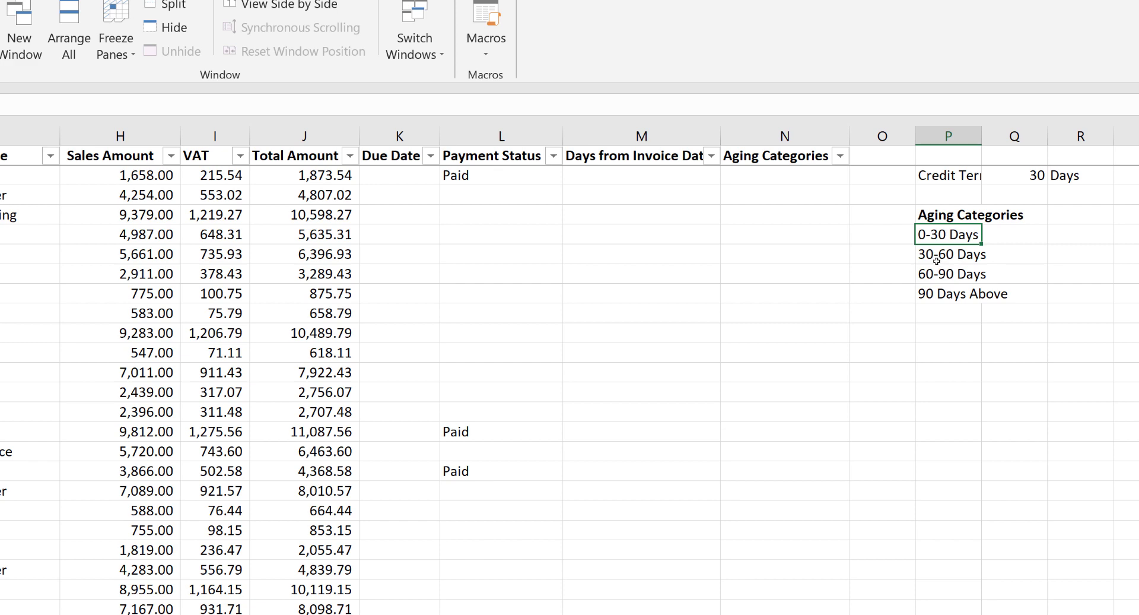
{"action": "left_click", "coordinate": [967, 255]}
{"action": "left_click", "coordinate": [945, 277]}
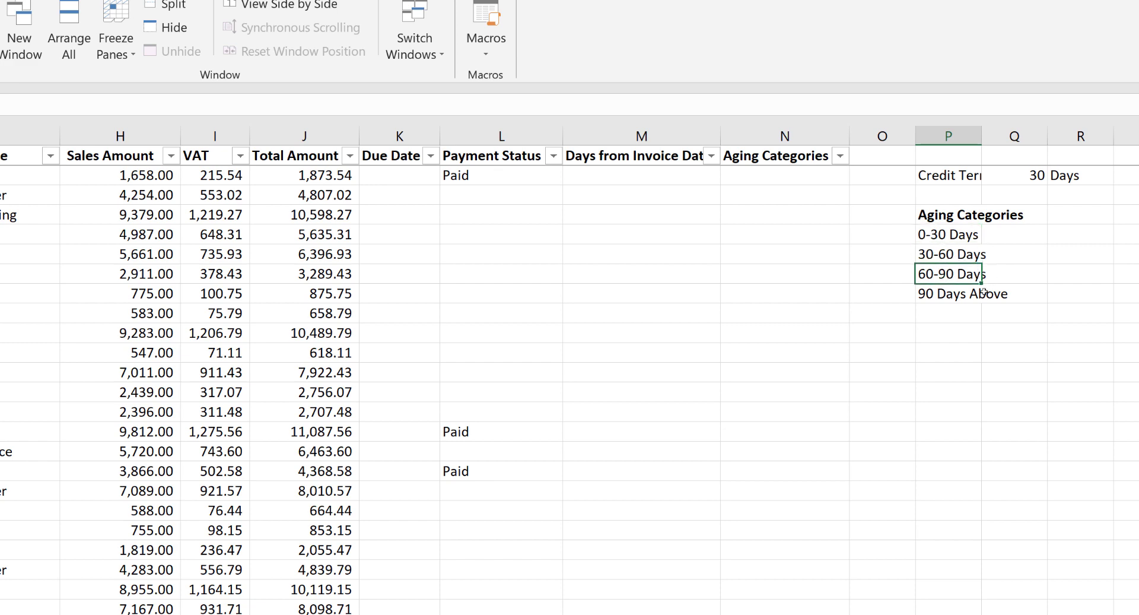
{"action": "left_click", "coordinate": [947, 295]}
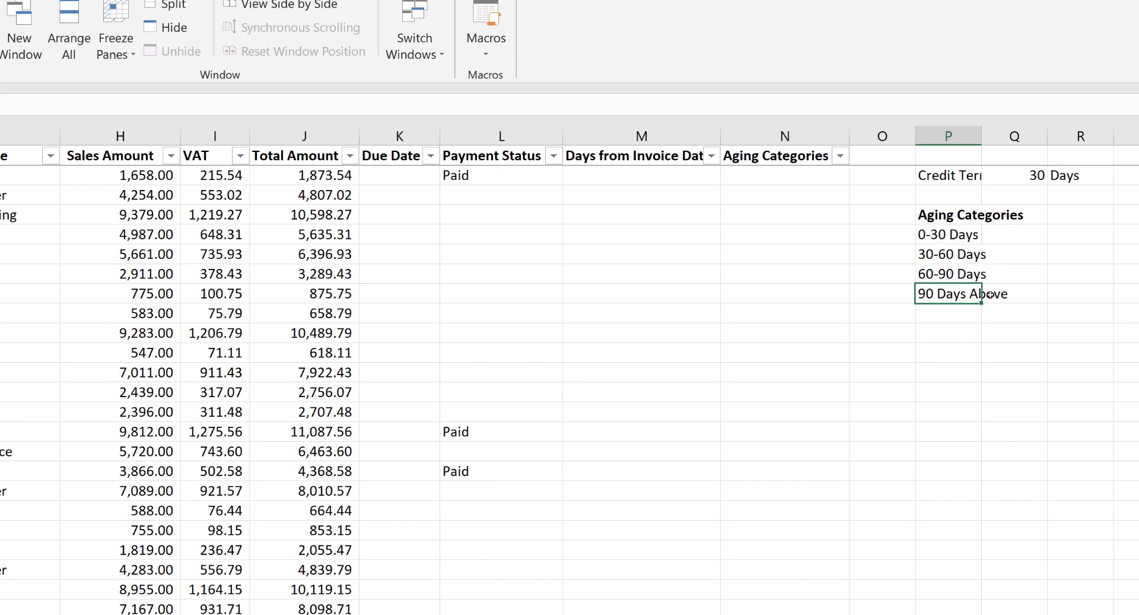
{"action": "left_click", "coordinate": [623, 148]}
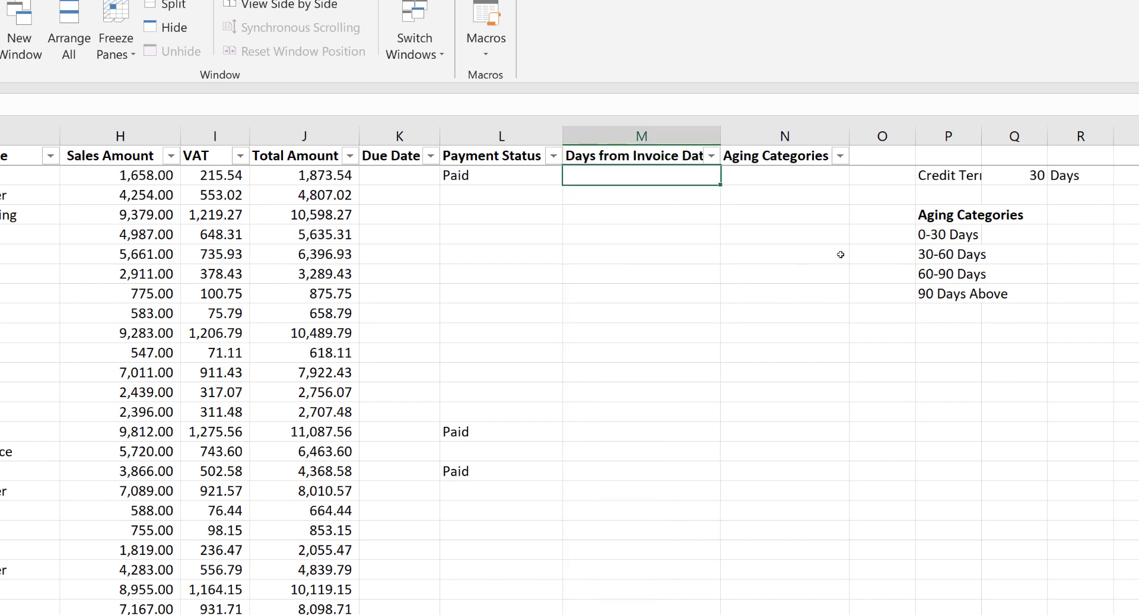
{"action": "left_click_drag", "start_coordinate": [943, 237], "coordinate": [956, 293]}
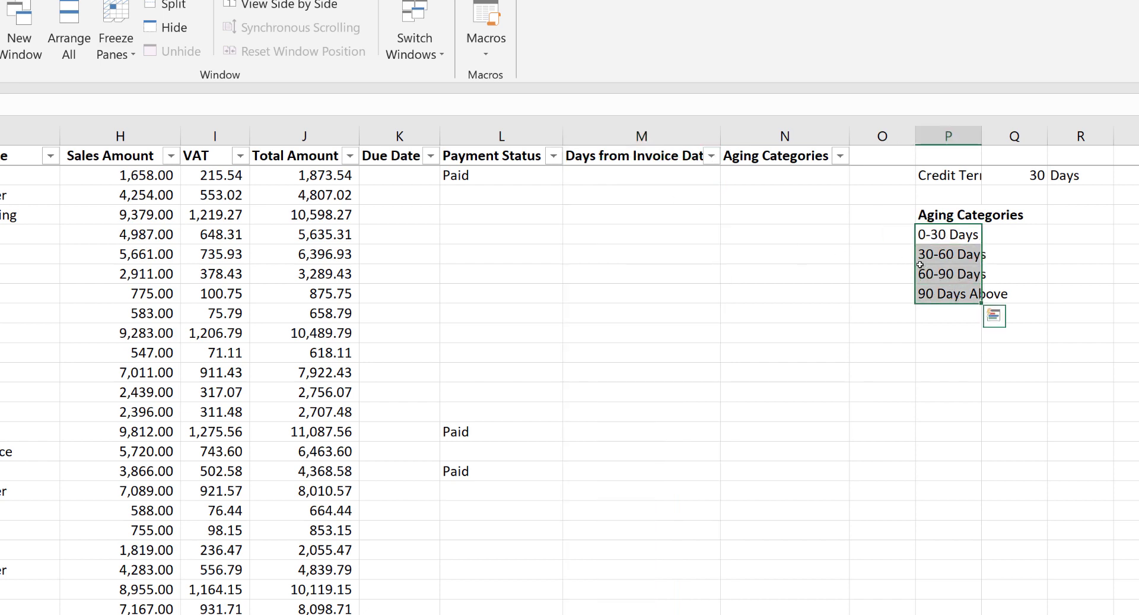
{"action": "left_click", "coordinate": [663, 177]}
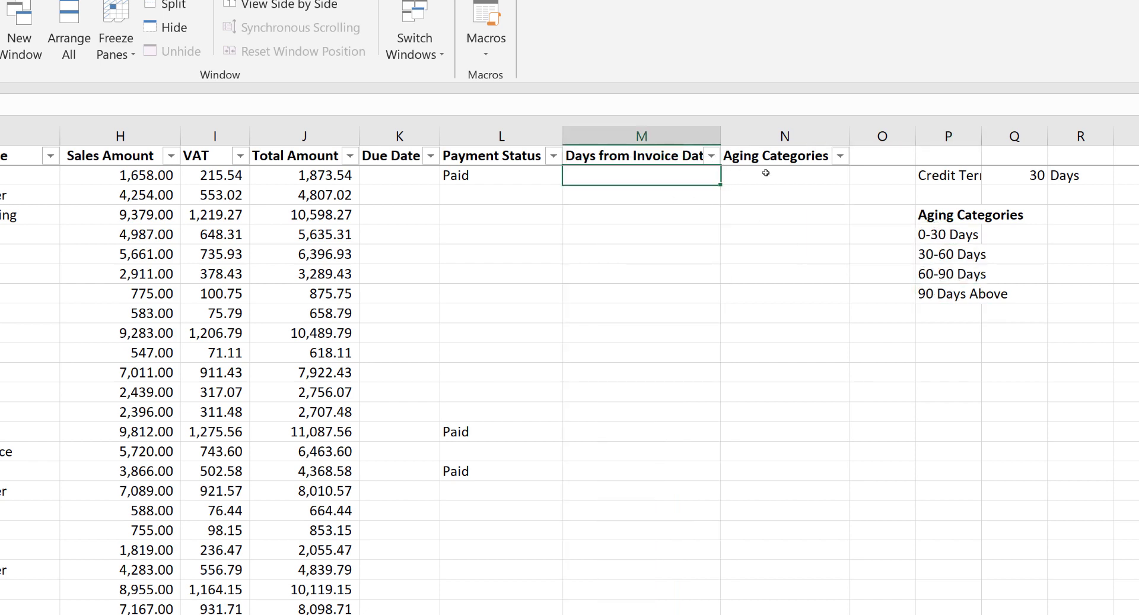
{"action": "left_click", "coordinate": [765, 177]}
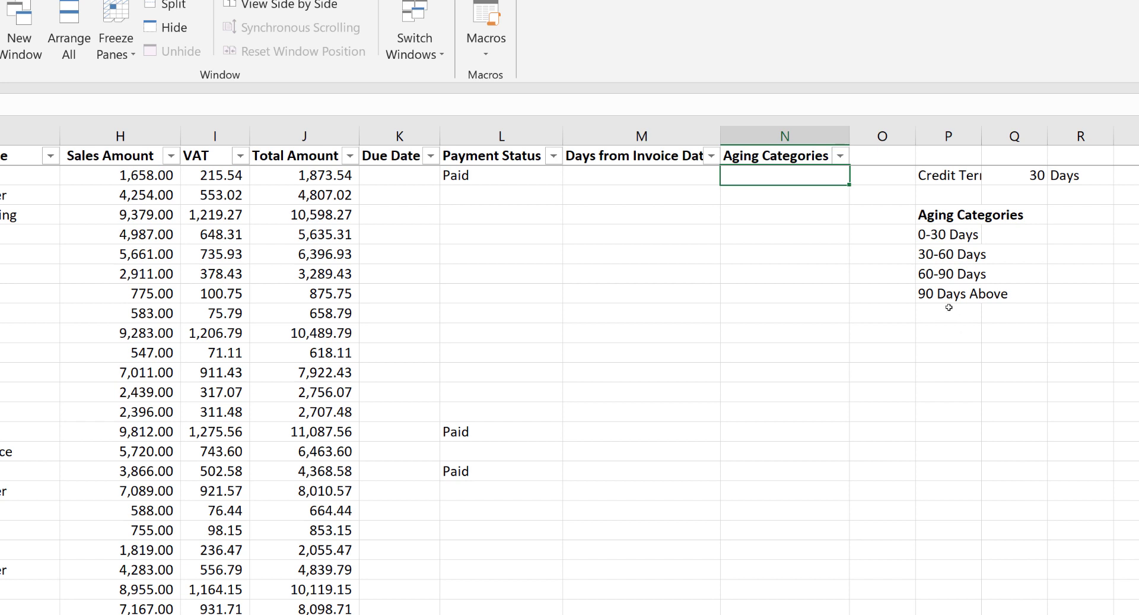
Widen column P enough to fit the full Credit Terms label in P2.
{"action": "left_click", "coordinate": [944, 176]}
{"action": "left_click_drag", "start_coordinate": [982, 137], "coordinate": [1003, 137]}
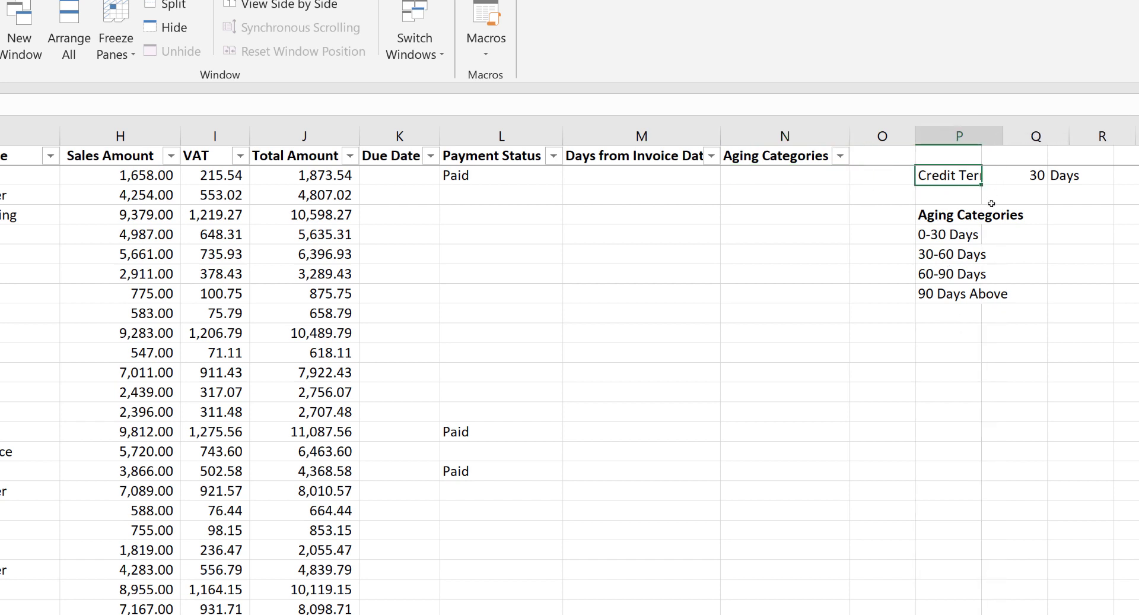
{"action": "left_click", "coordinate": [1049, 177]}
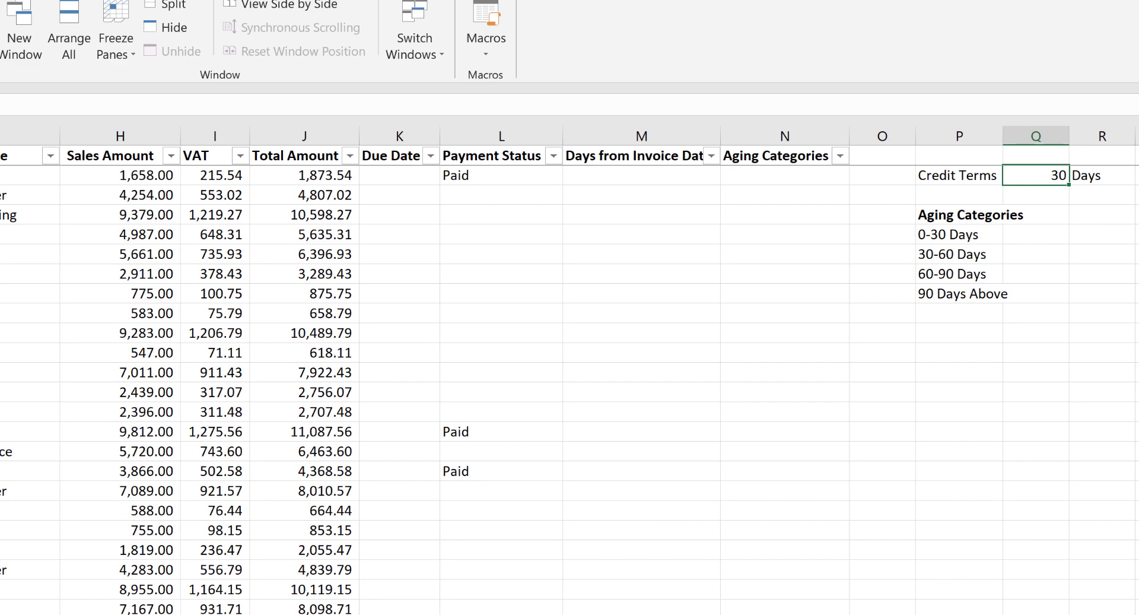
Calculate the first invoice's due date in K2 with the formula =B2+30, and check it against the invoice date.
{"action": "scroll", "coordinate": [569, 368], "scroll_direction": "left", "scroll_amount": 3}
{"action": "left_click", "coordinate": [582, 177]}
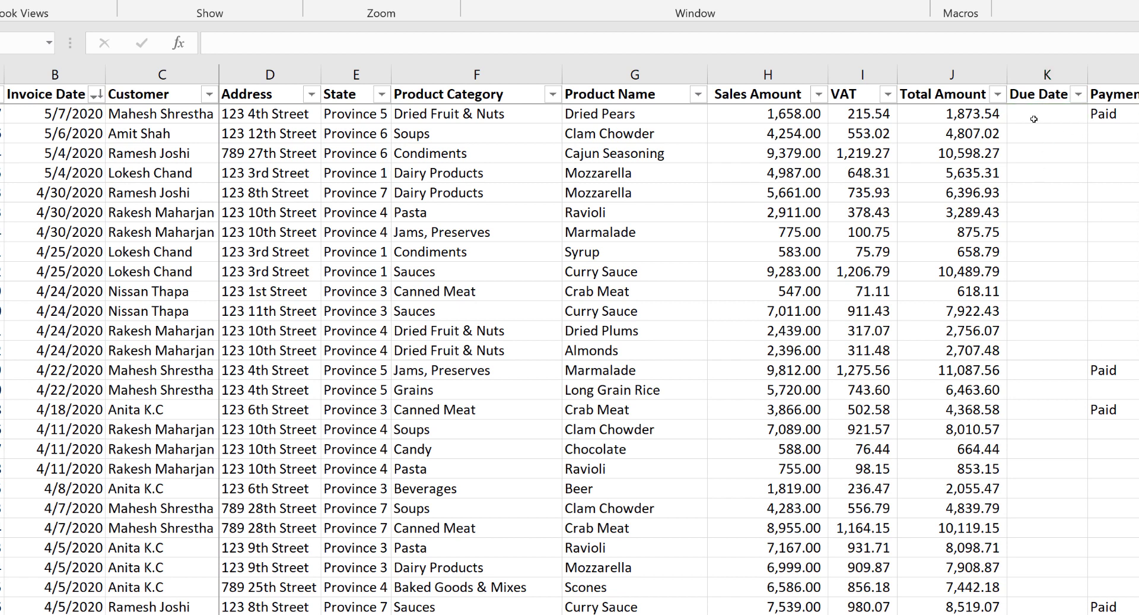
{"action": "left_click", "coordinate": [41, 119]}
{"action": "left_click", "coordinate": [1056, 114]}
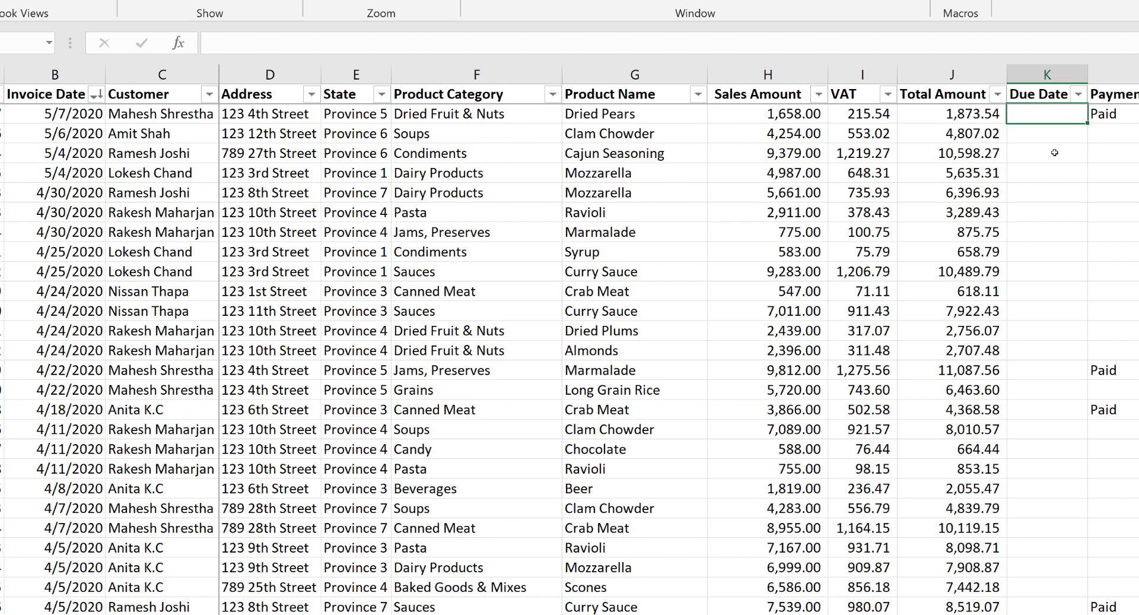
{"action": "type", "text": "="}
{"action": "left_click", "coordinate": [47, 114]}
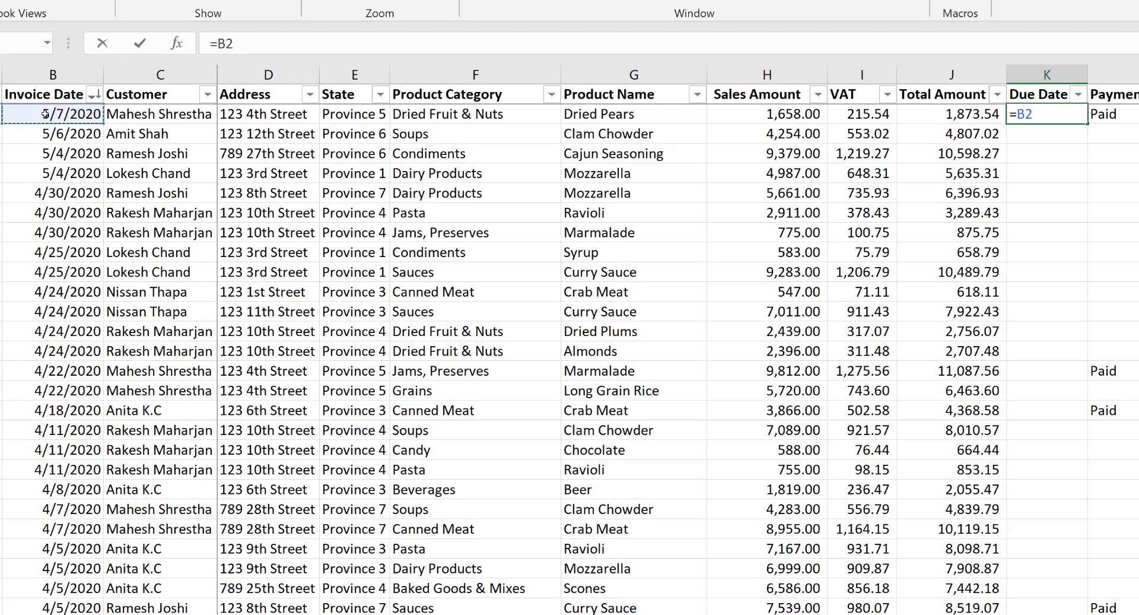
{"action": "type", "text": "+30"}
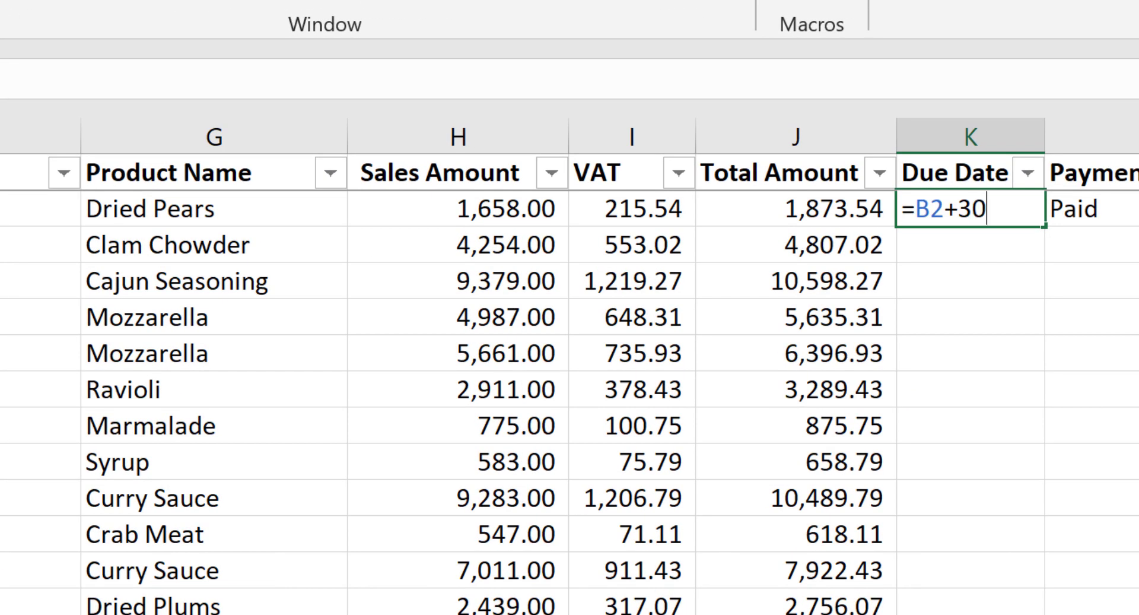
{"action": "key", "text": "Return"}
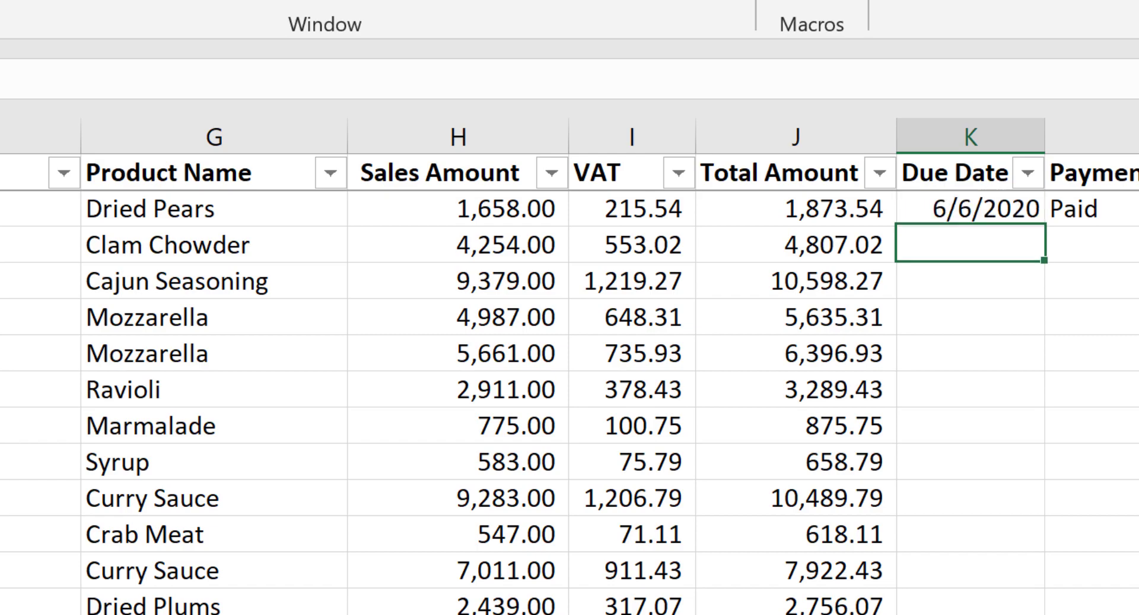
{"action": "left_click", "coordinate": [988, 210]}
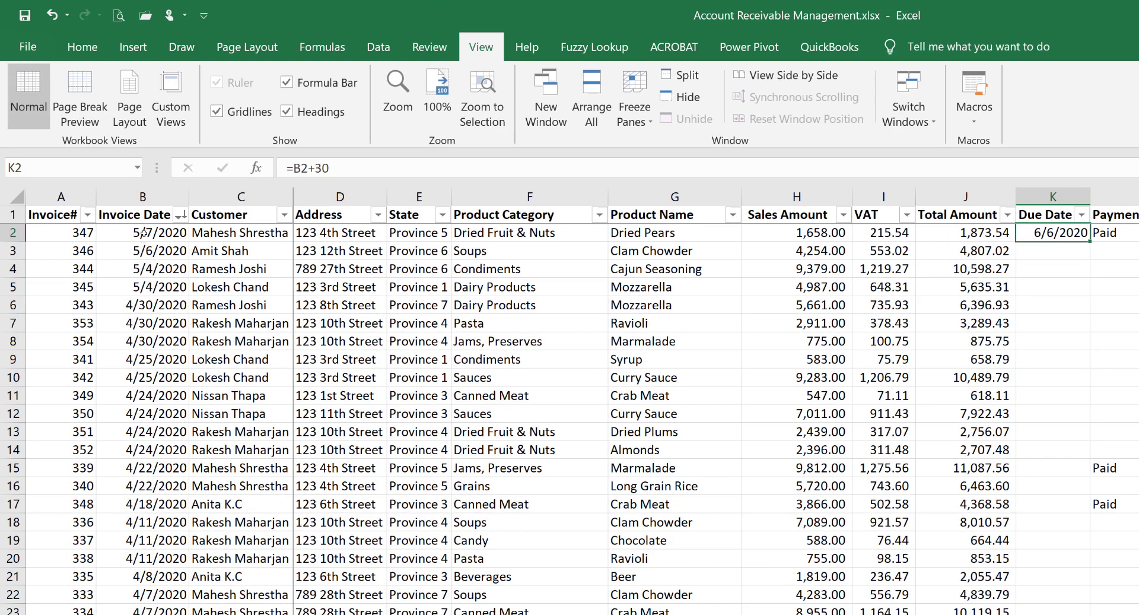
{"action": "left_click", "coordinate": [143, 233]}
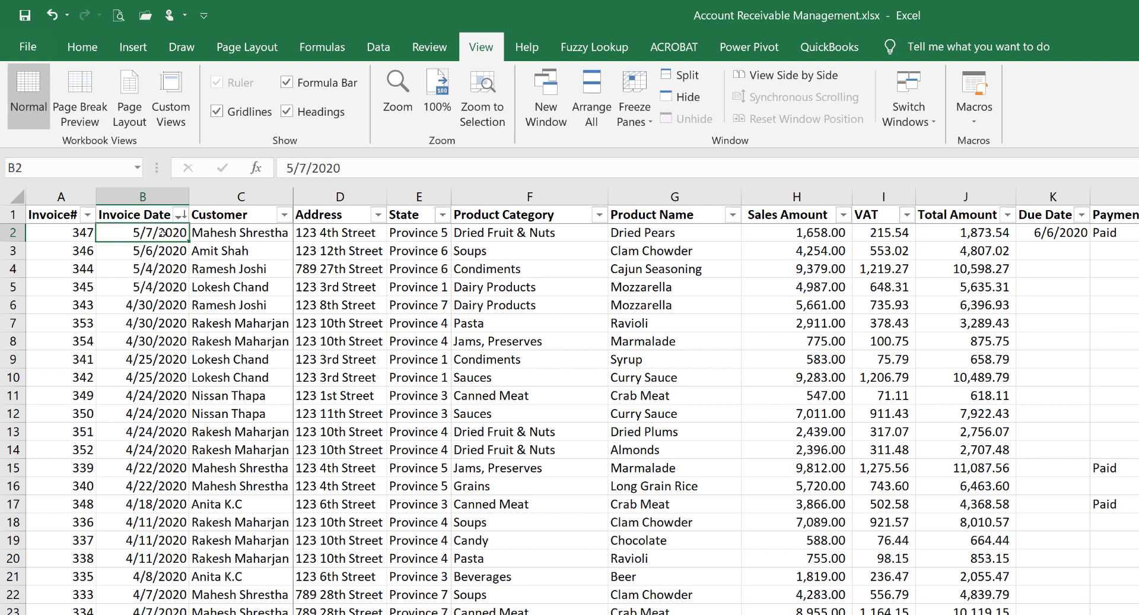
Apply the Comma number style to the due date in K2, and set the cell back to the Short Date format.
{"action": "left_click", "coordinate": [1044, 233]}
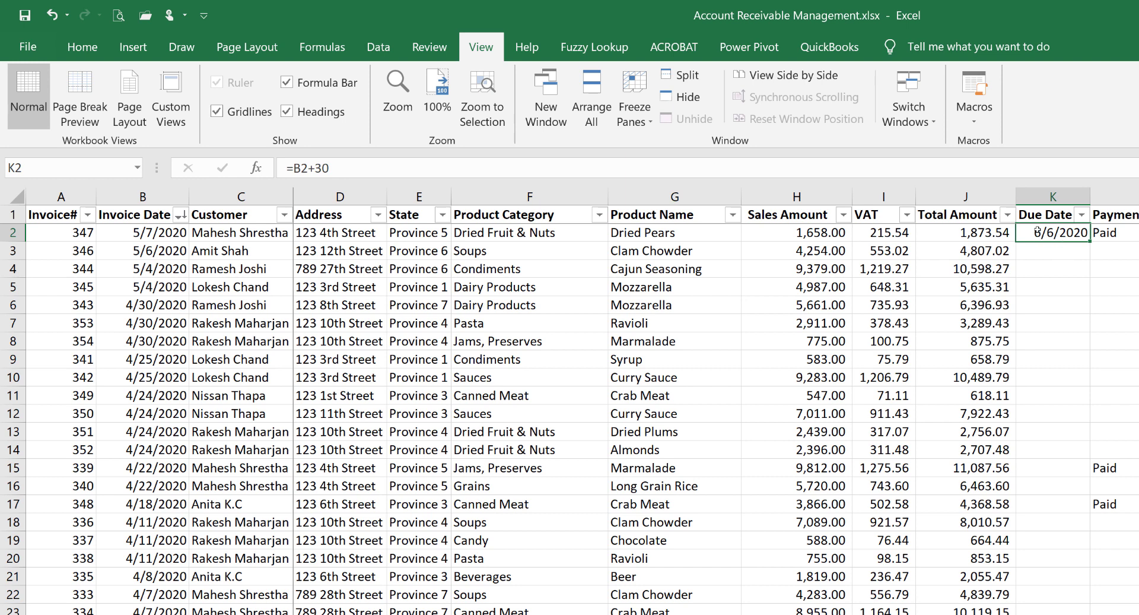
{"action": "left_click", "coordinate": [82, 47]}
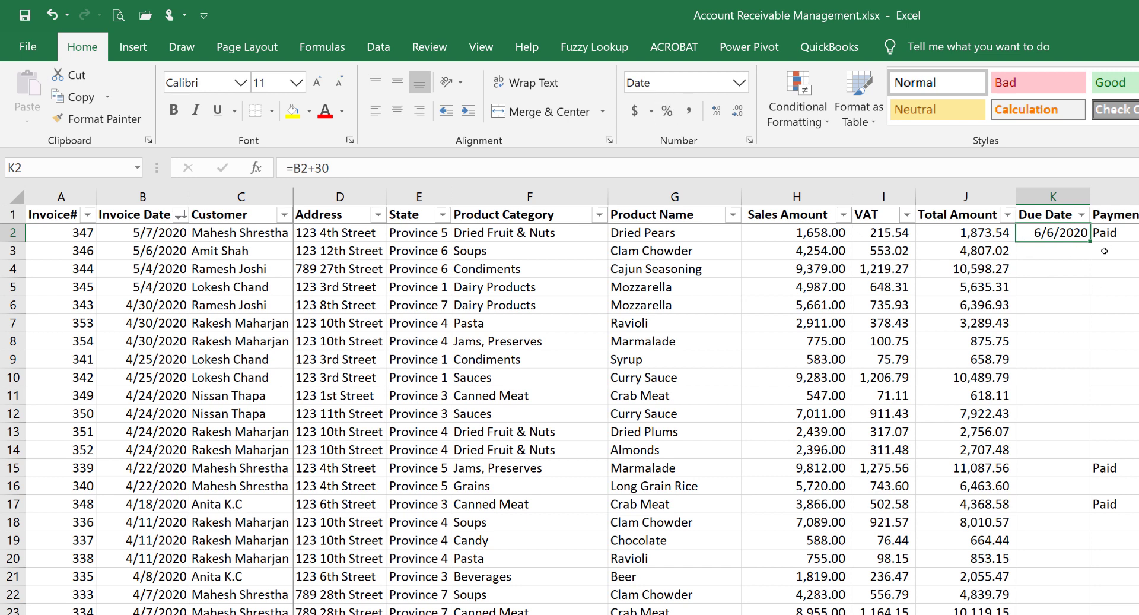
{"action": "left_click", "coordinate": [689, 111]}
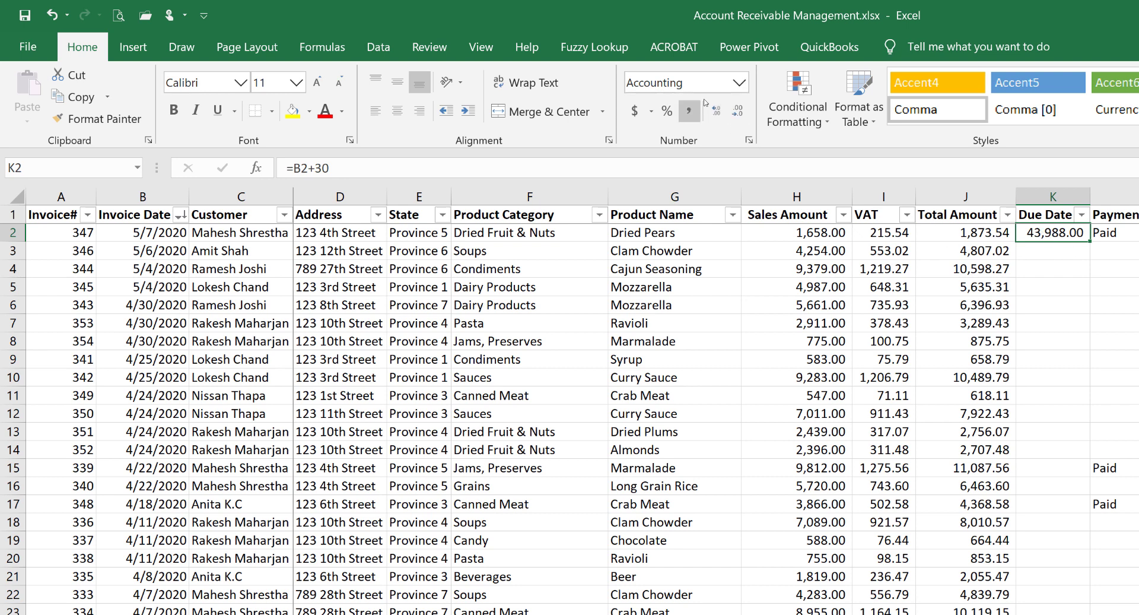
{"action": "left_click", "coordinate": [738, 83]}
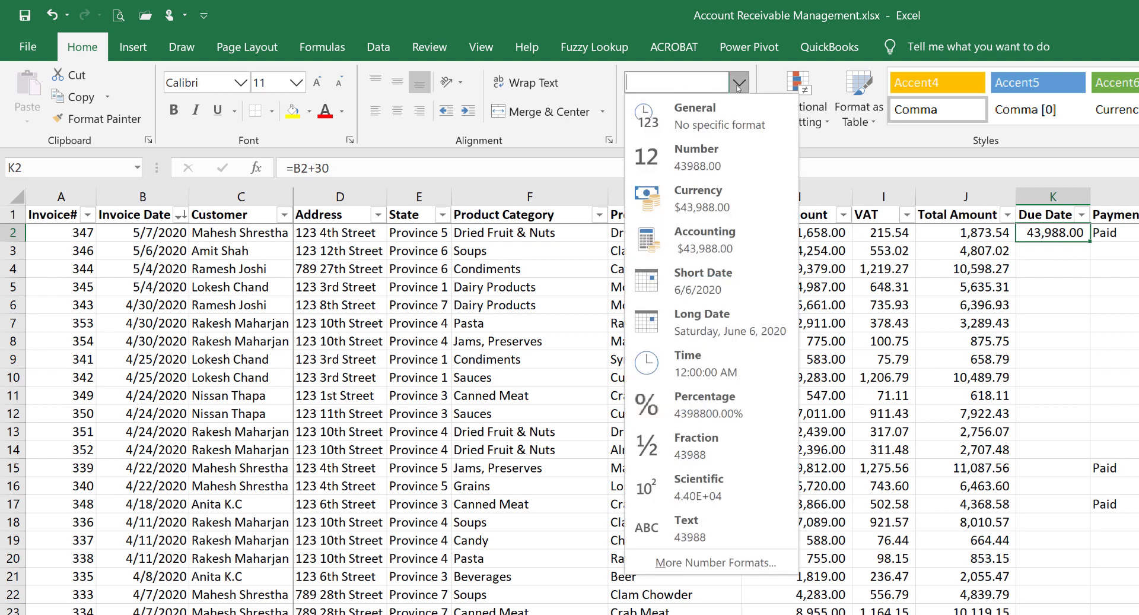
{"action": "left_click", "coordinate": [718, 289]}
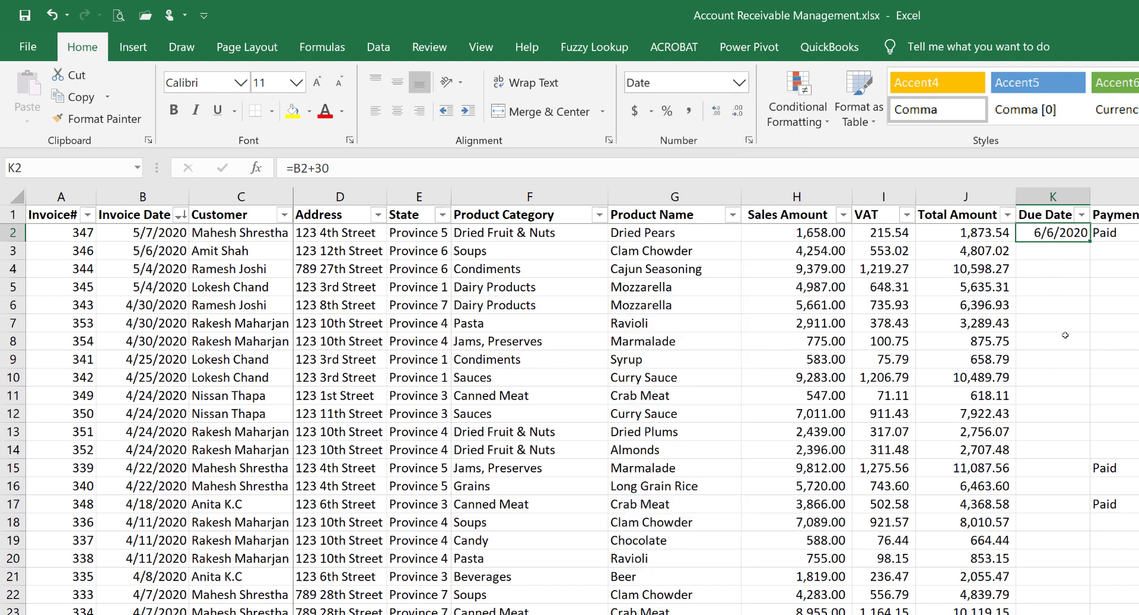
Fill the K2 due date formula down the whole Due Date column and spot-check several due dates against their invoice dates.
{"action": "double_click", "coordinate": [1089, 239]}
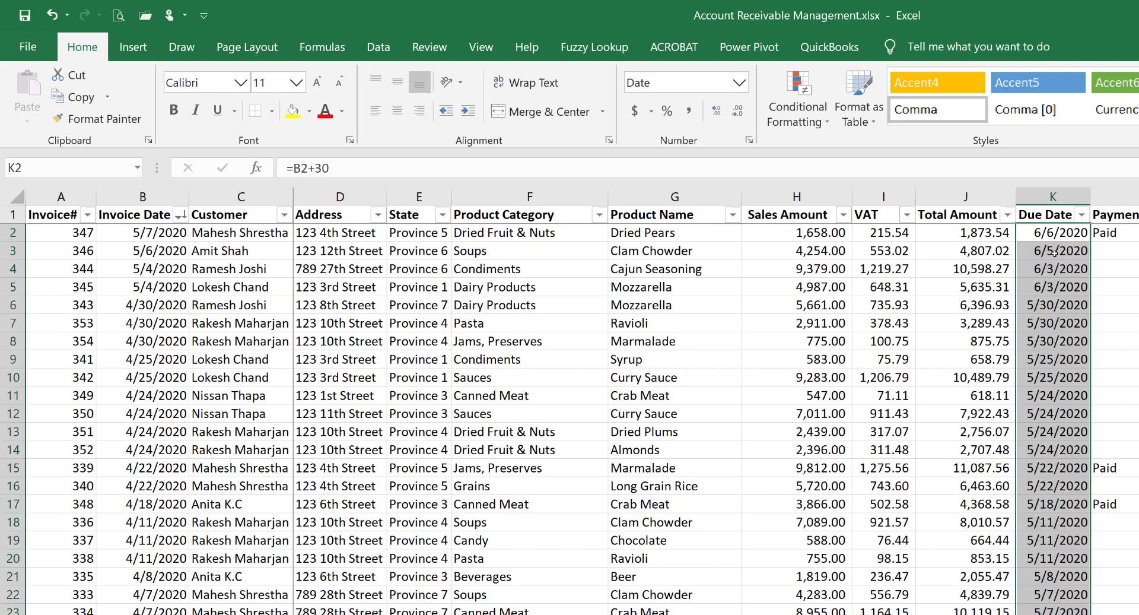
{"action": "key", "text": "Down"}
{"action": "left_click", "coordinate": [1041, 414]}
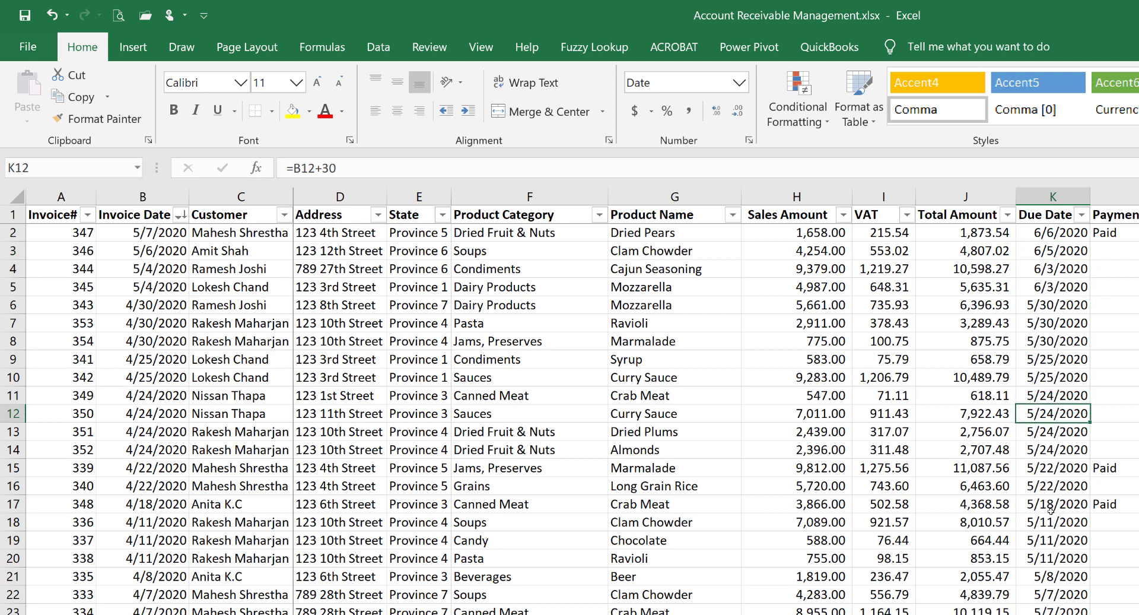
{"action": "left_click", "coordinate": [1064, 533]}
{"action": "left_click", "coordinate": [144, 449]}
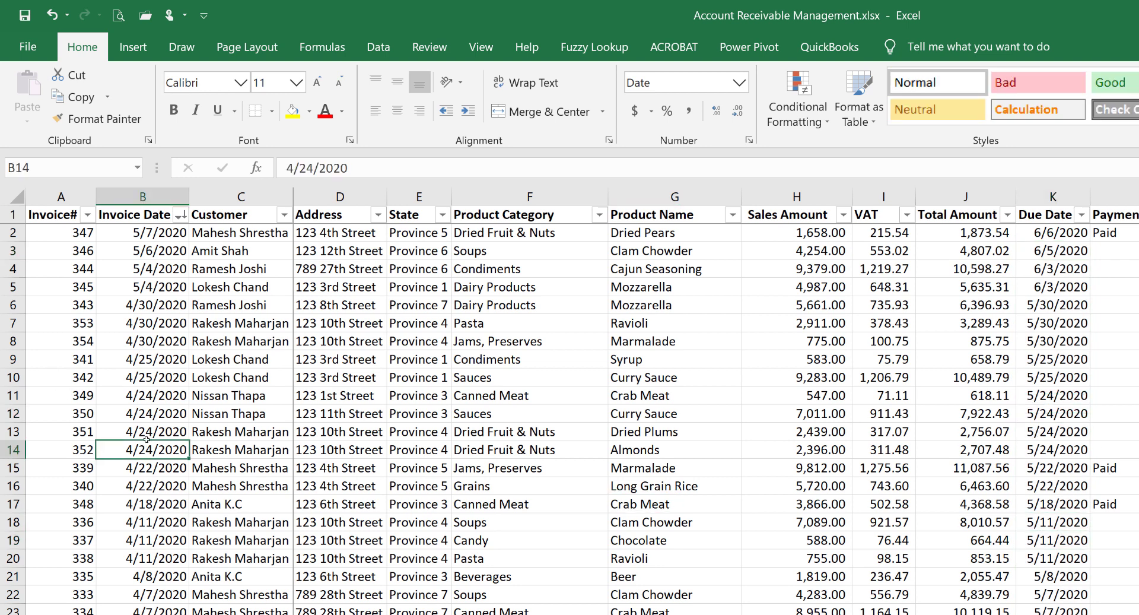
{"action": "left_click", "coordinate": [1077, 388]}
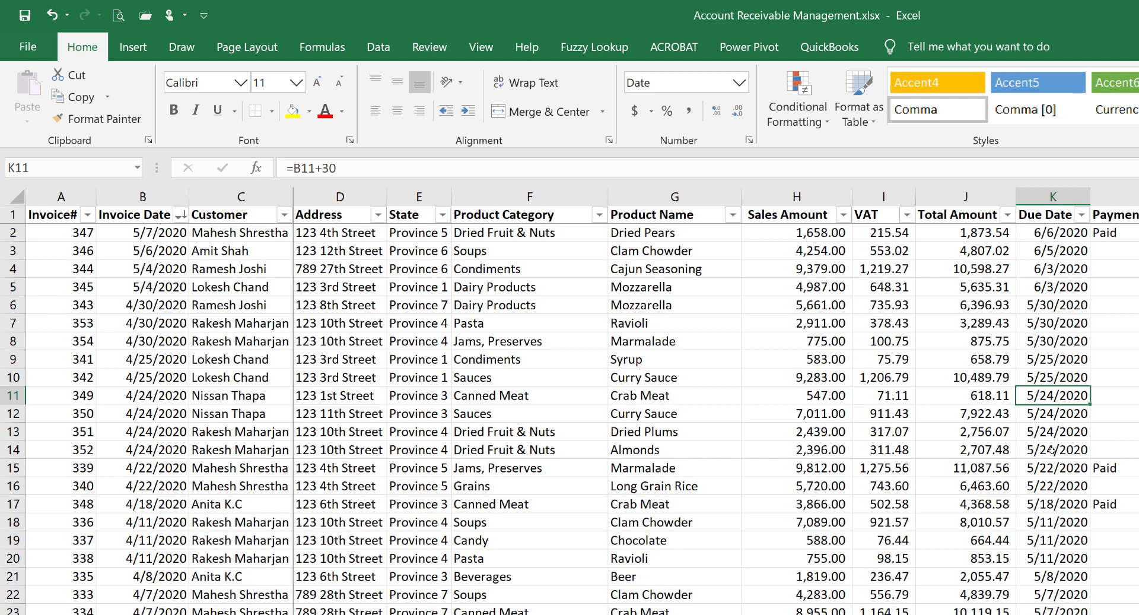
{"action": "scroll", "coordinate": [1047, 485], "scroll_direction": "down", "scroll_amount": 9}
{"action": "left_click", "coordinate": [1047, 485]}
{"action": "key", "text": "ctrl+Up"}
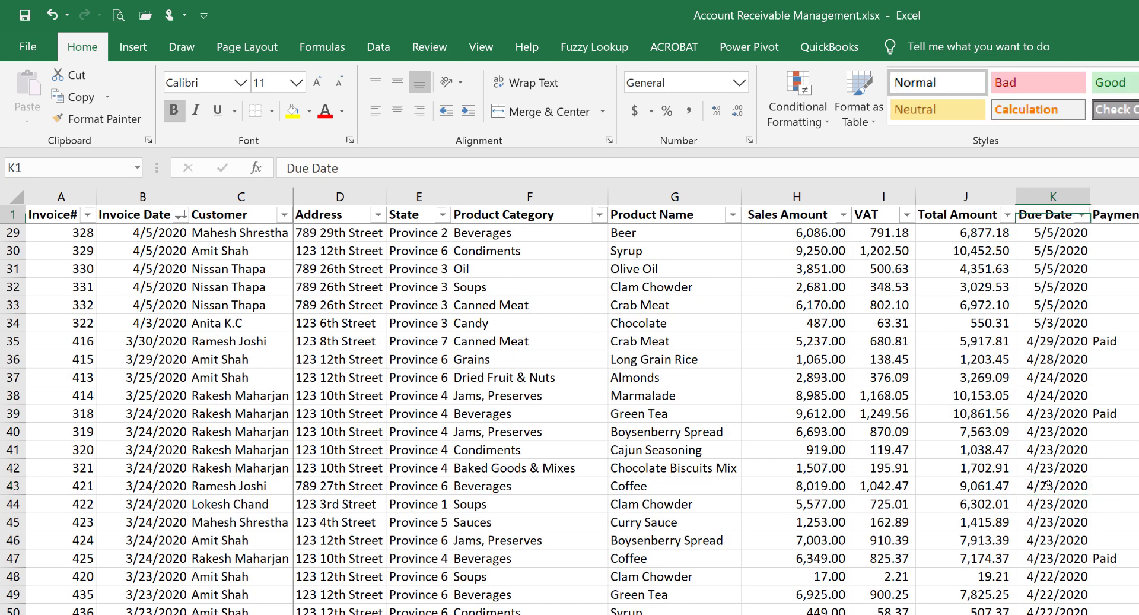
{"action": "key", "text": "Down"}
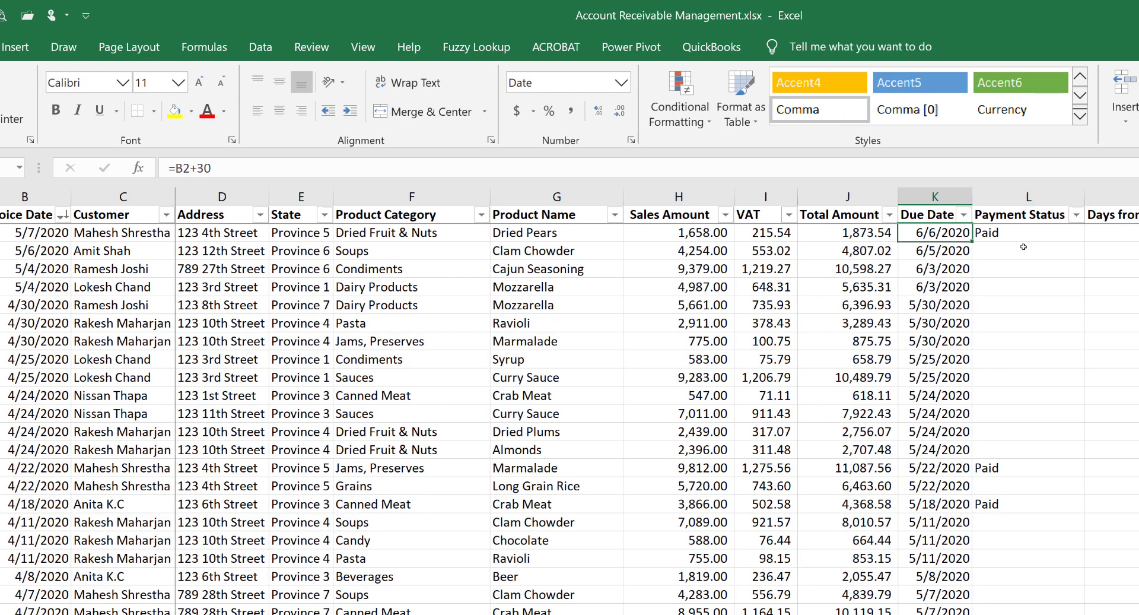
Review the Payment Status column and widen column M enough to fit the full Days from Invoice Date header.
{"action": "left_click", "coordinate": [1014, 231]}
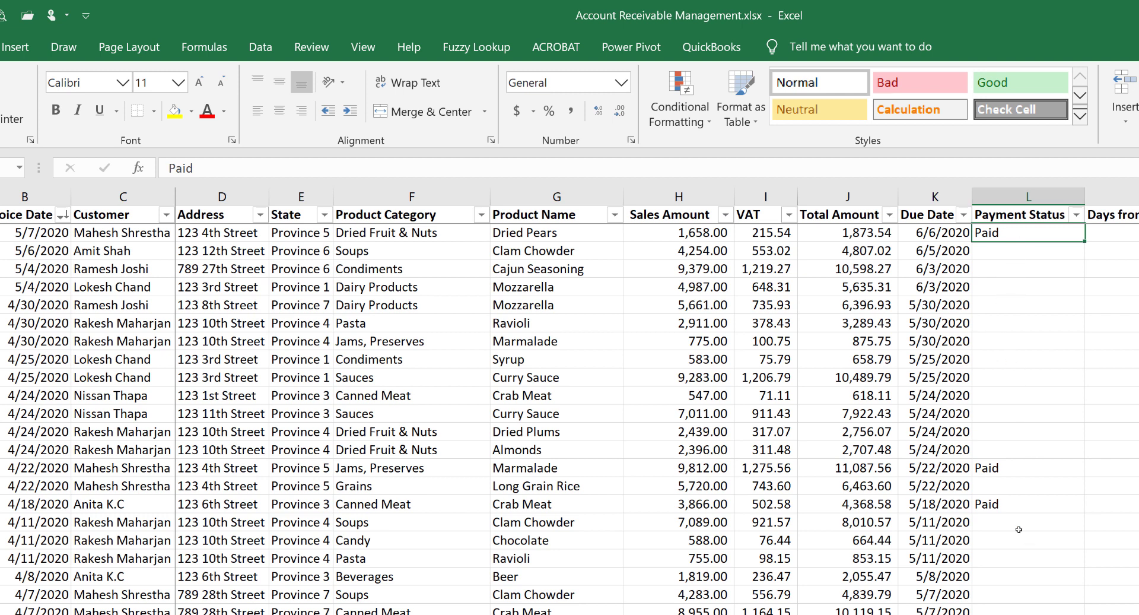
{"action": "left_click", "coordinate": [1028, 197]}
{"action": "left_click", "coordinate": [1028, 250]}
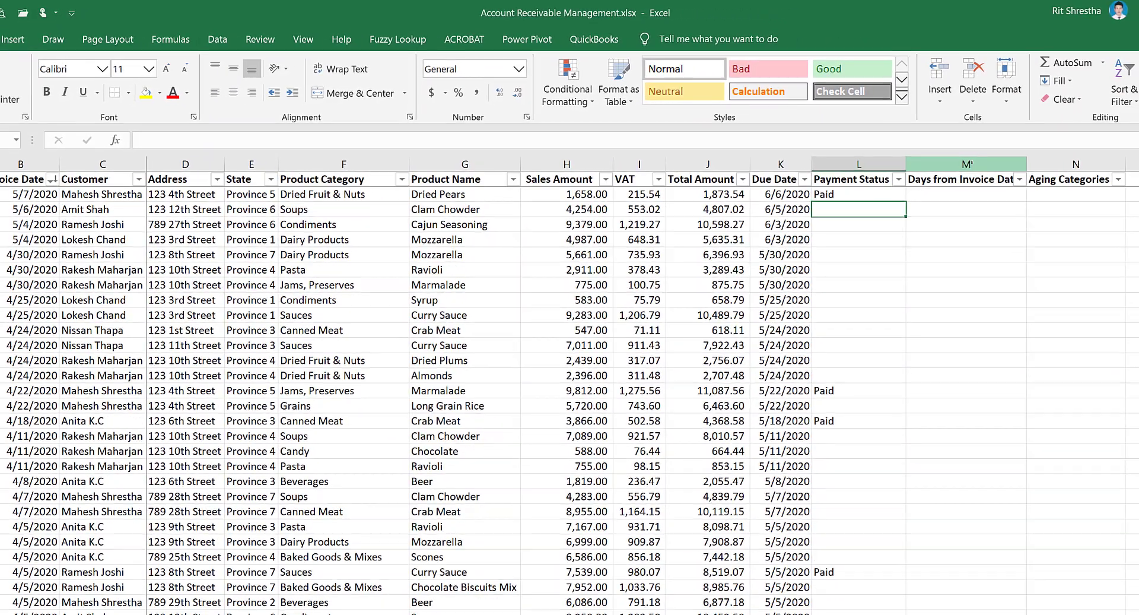
{"action": "left_click", "coordinate": [945, 197]}
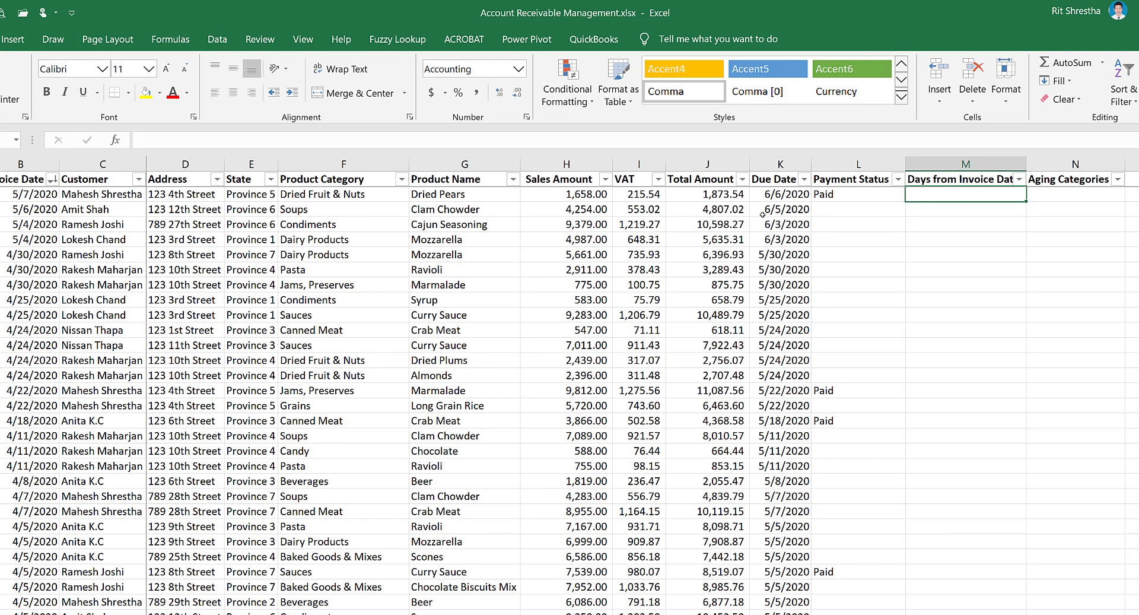
{"action": "double_click", "coordinate": [1026, 163]}
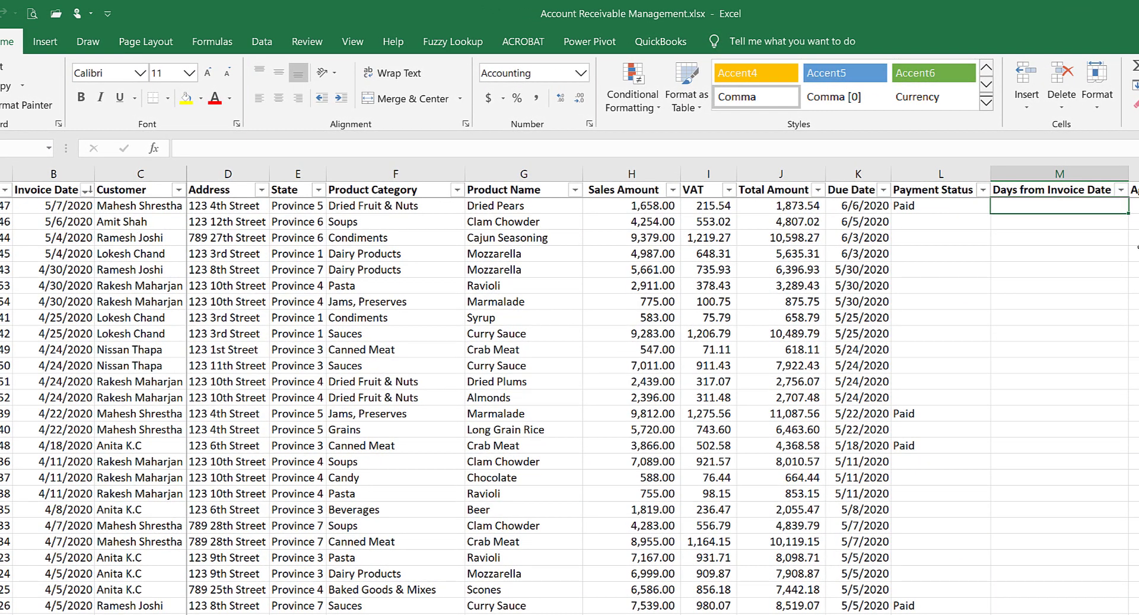
Calculate the first invoice's days from invoice date in M2 with the formula =TODAY()-B2, and check it against the invoice date.
{"action": "type", "text": "=today"}
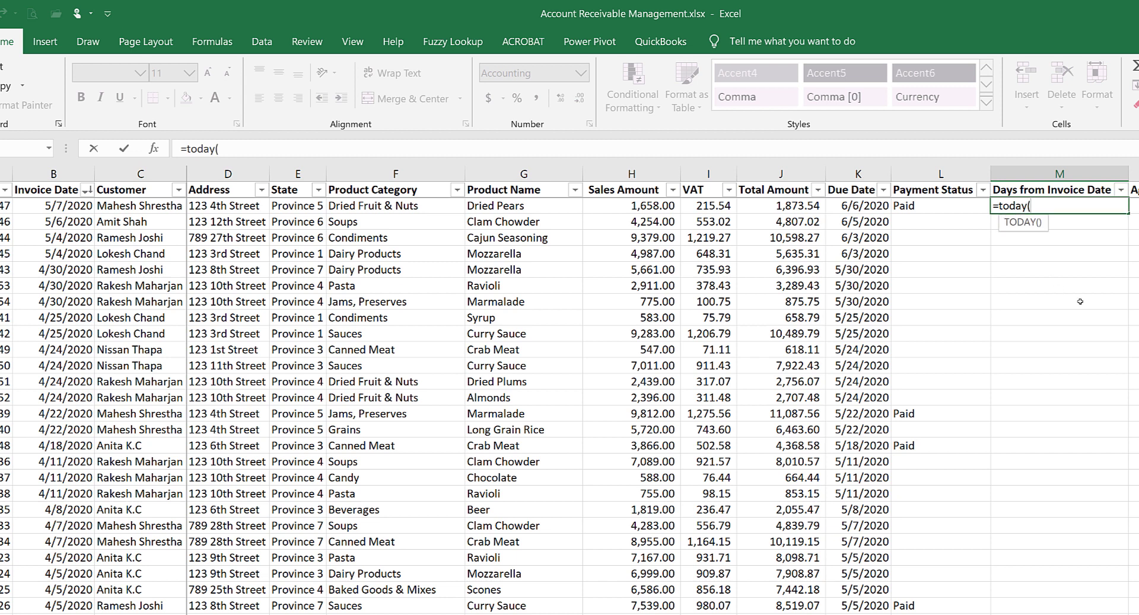
{"action": "type", "text": "()-"}
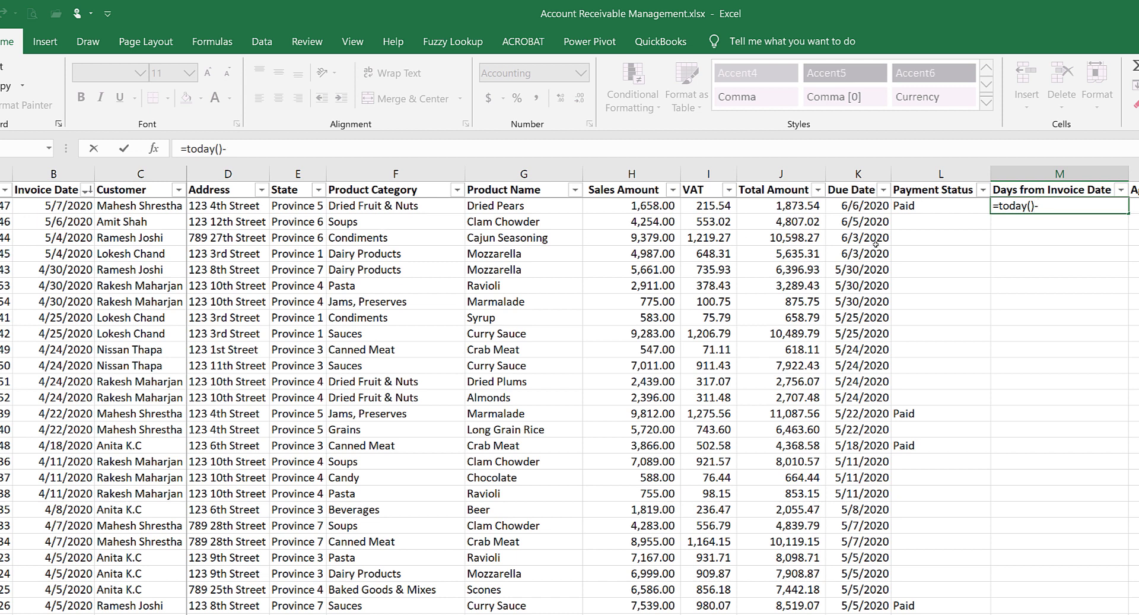
{"action": "left_click", "coordinate": [63, 205]}
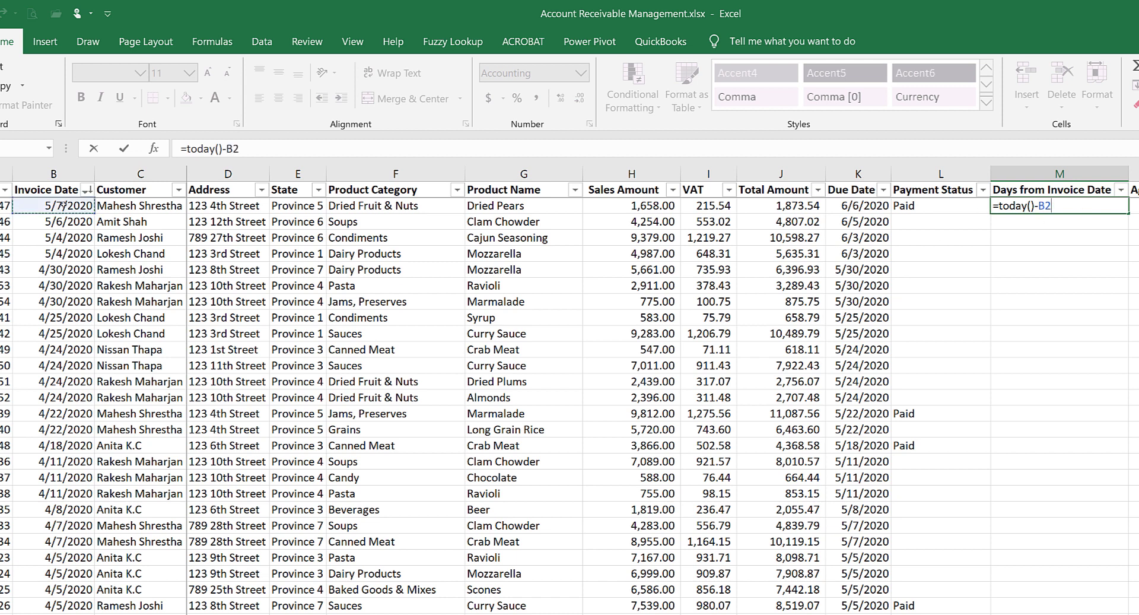
{"action": "key", "text": "Return"}
{"action": "key", "text": "Up"}
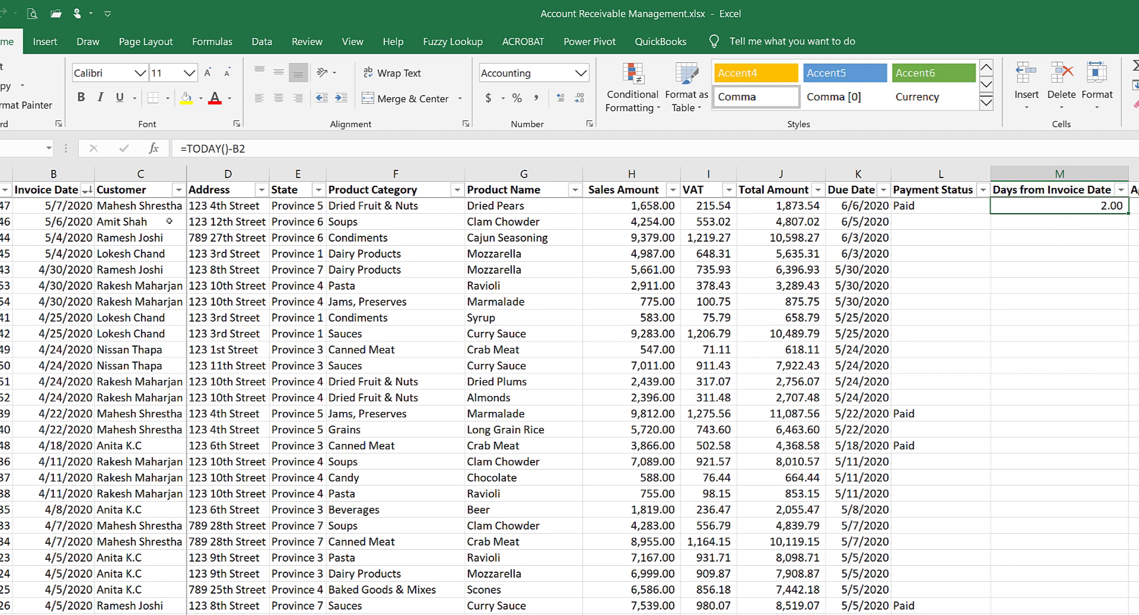
{"action": "left_click", "coordinate": [74, 207]}
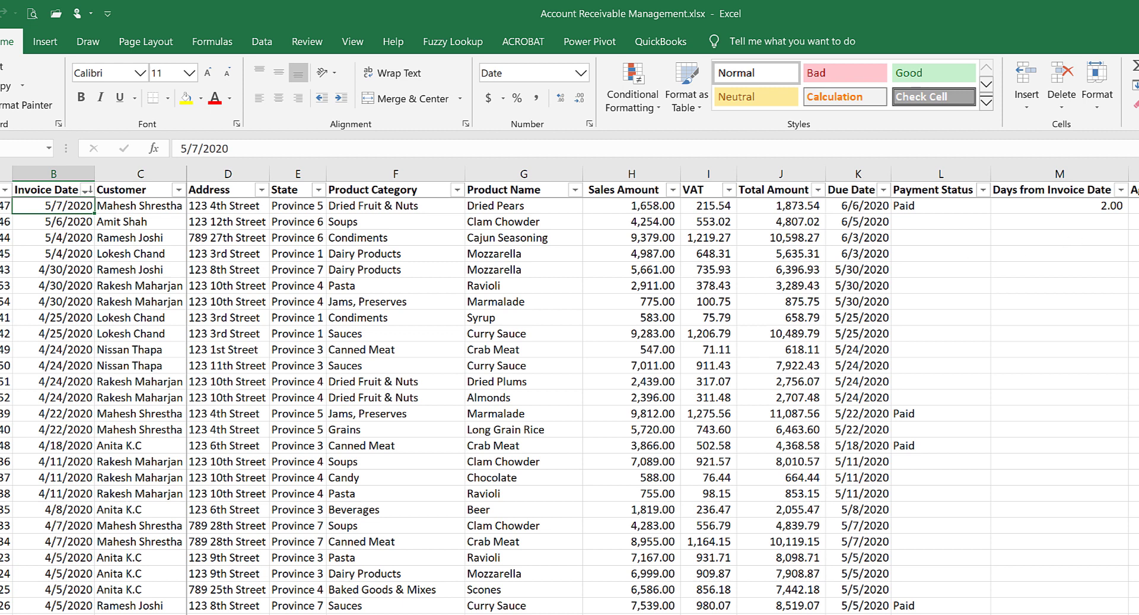
{"action": "left_click", "coordinate": [1066, 207]}
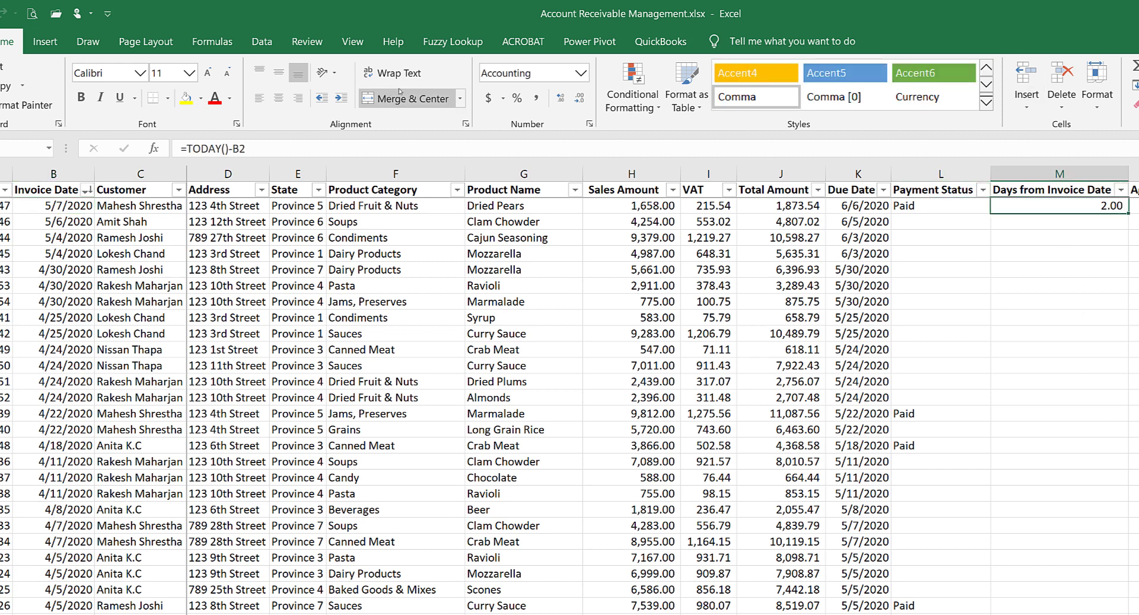
Try the Short Date and General number formats on the day count in M2.
{"action": "left_click", "coordinate": [580, 73]}
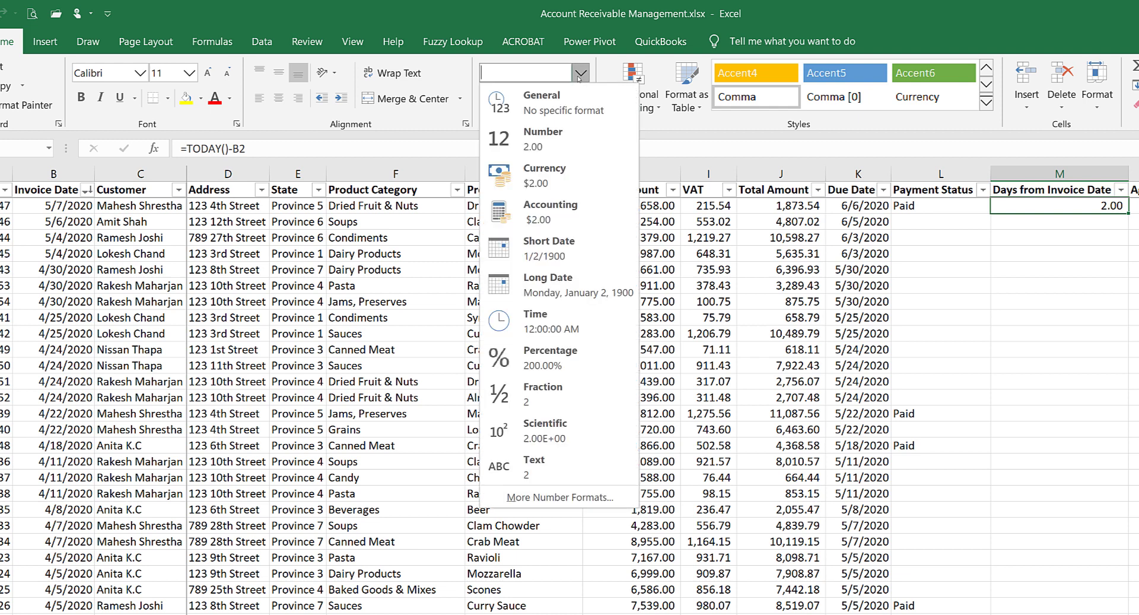
{"action": "left_click", "coordinate": [537, 256]}
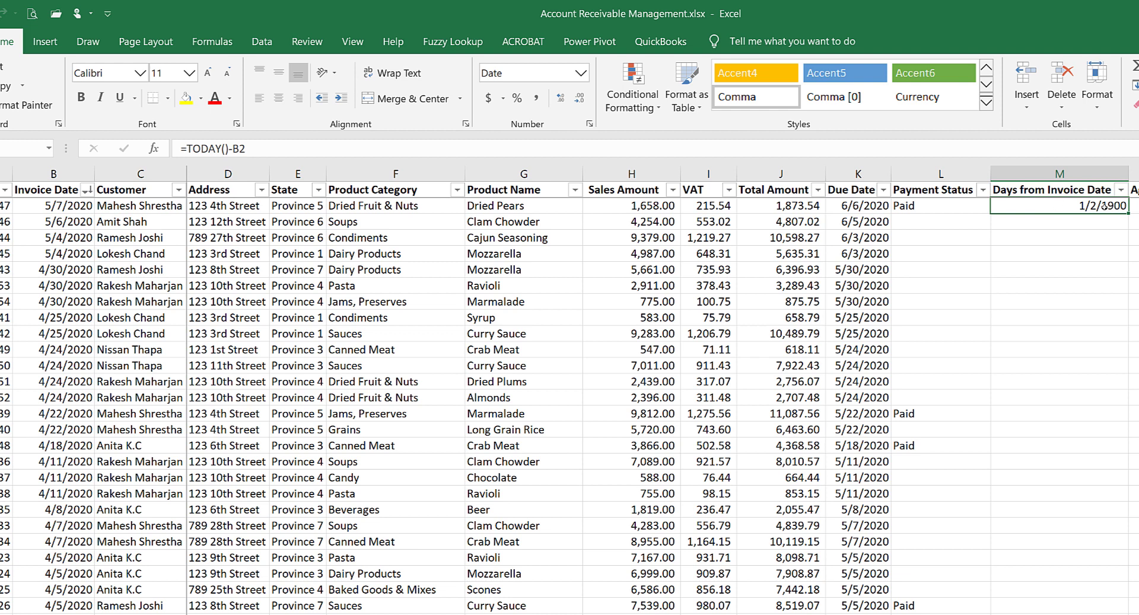
{"action": "left_click", "coordinate": [579, 79]}
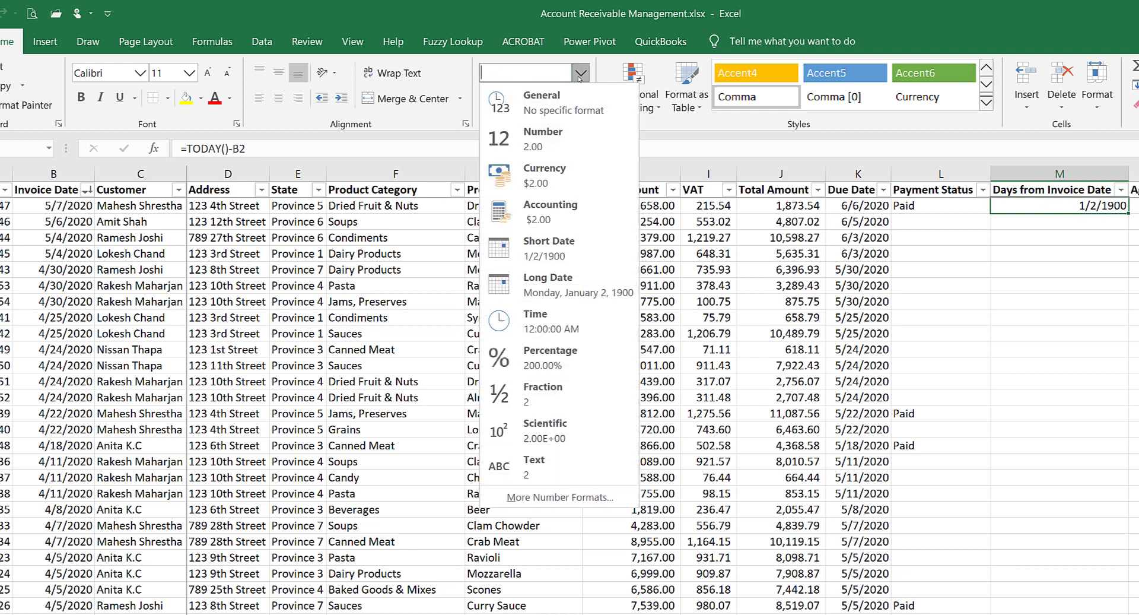
{"action": "left_click", "coordinate": [590, 96]}
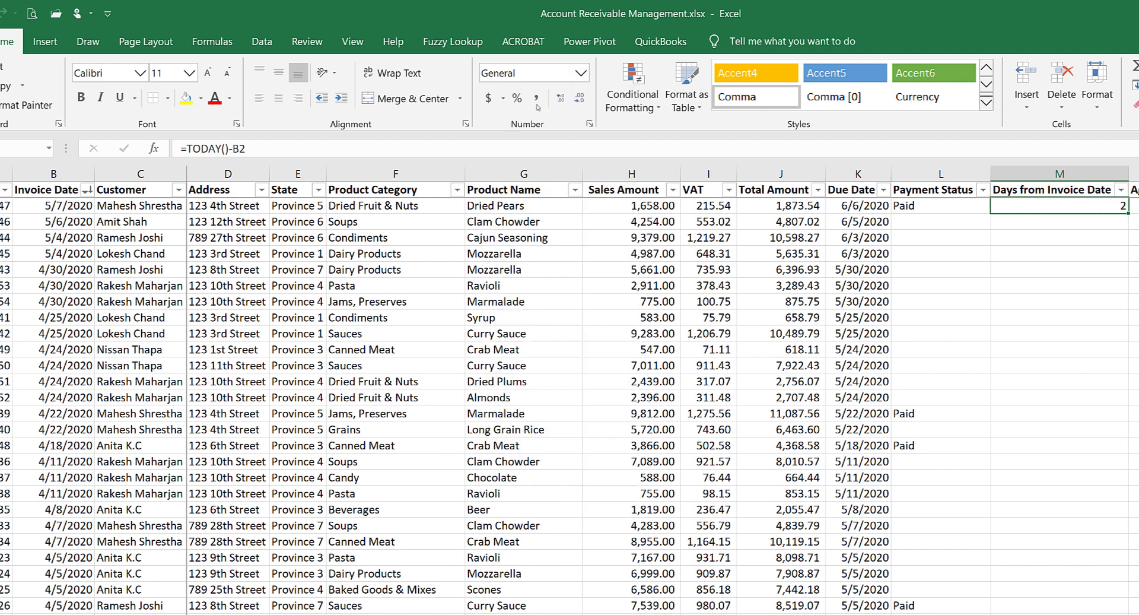
Set M2 to the Number format and fill its formula down the whole Days from Invoice Date column.
{"action": "left_click", "coordinate": [581, 72]}
{"action": "left_click", "coordinate": [510, 140]}
{"action": "double_click", "coordinate": [1127, 216]}
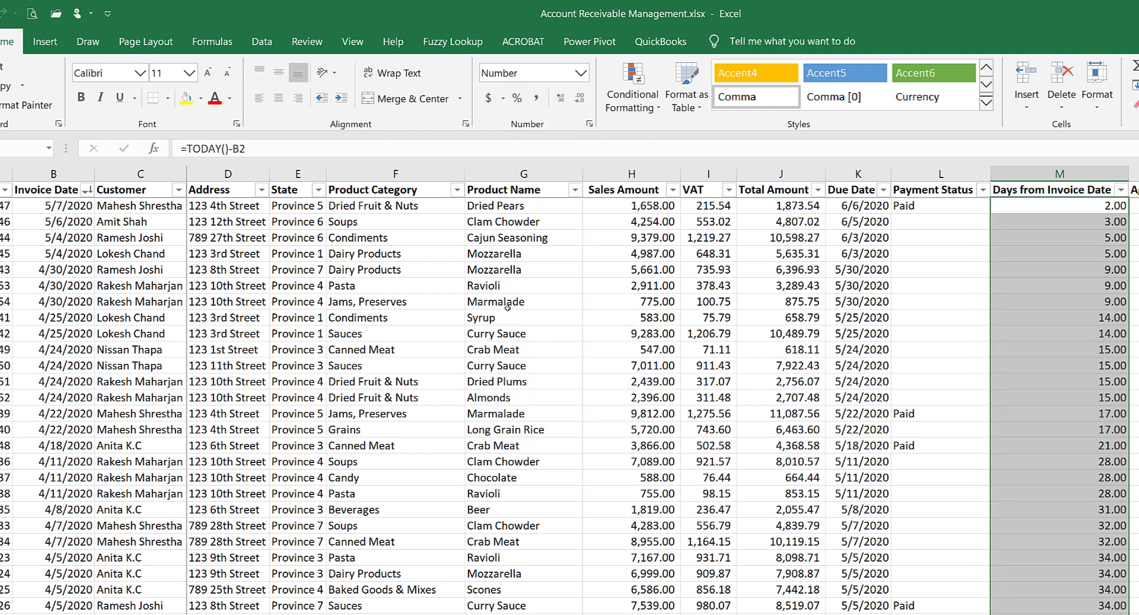
Spot-check the filled day counts in column M against the invoice dates, through to the last invoice row.
{"action": "left_click", "coordinate": [59, 332]}
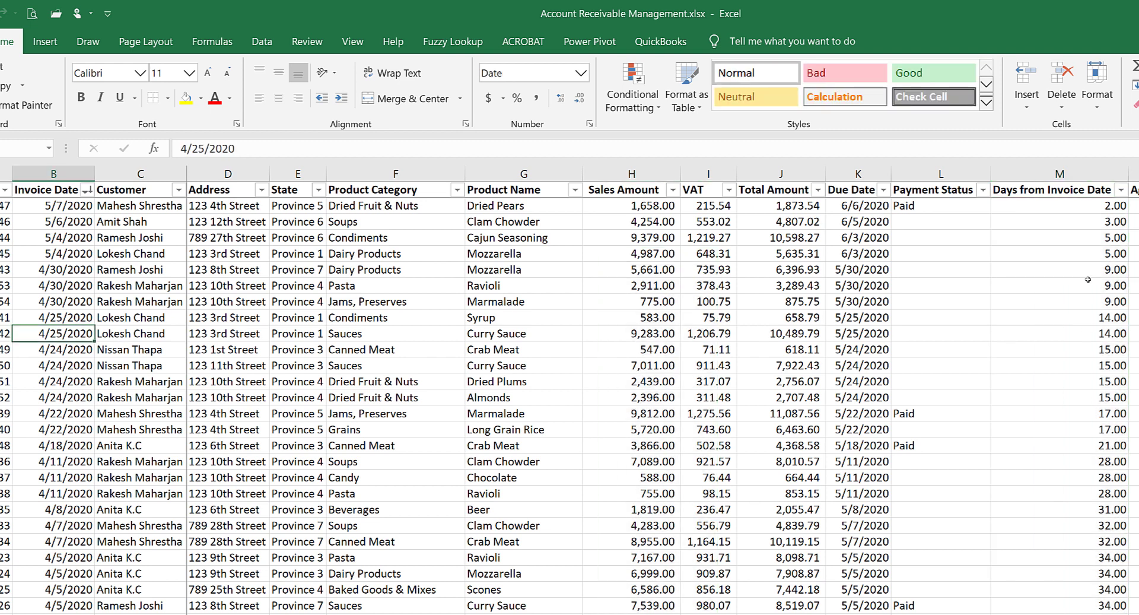
{"action": "left_click", "coordinate": [1087, 302]}
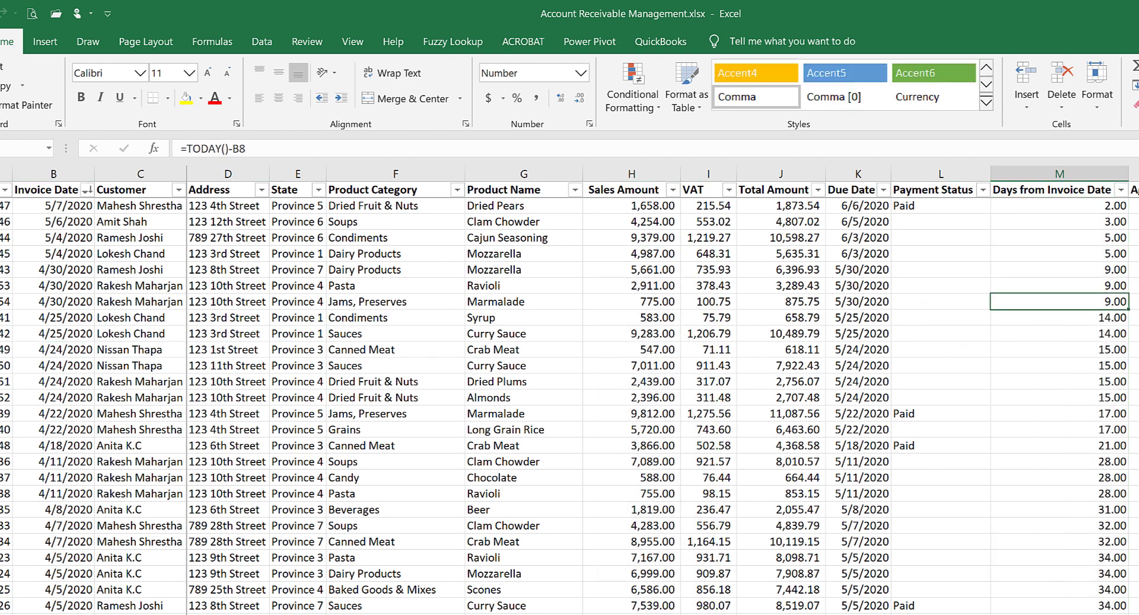
{"action": "left_click", "coordinate": [1054, 350]}
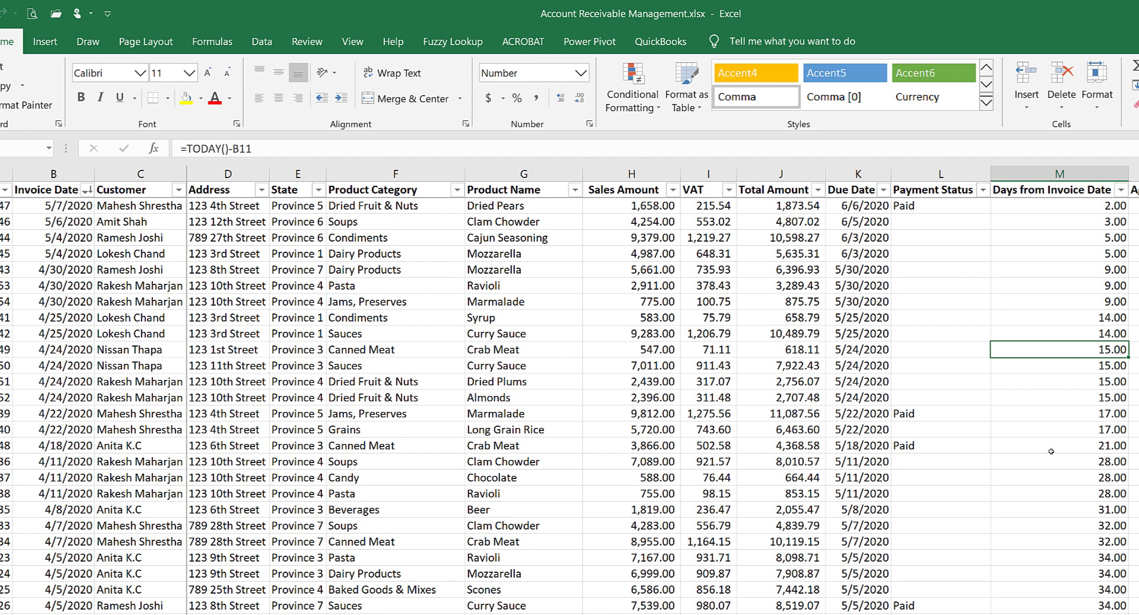
{"action": "scroll", "coordinate": [1054, 350], "scroll_direction": "down", "scroll_amount": 4}
{"action": "left_click", "coordinate": [1054, 349]}
{"action": "left_click", "coordinate": [1052, 429]}
{"action": "key", "text": "ctrl+Down"}
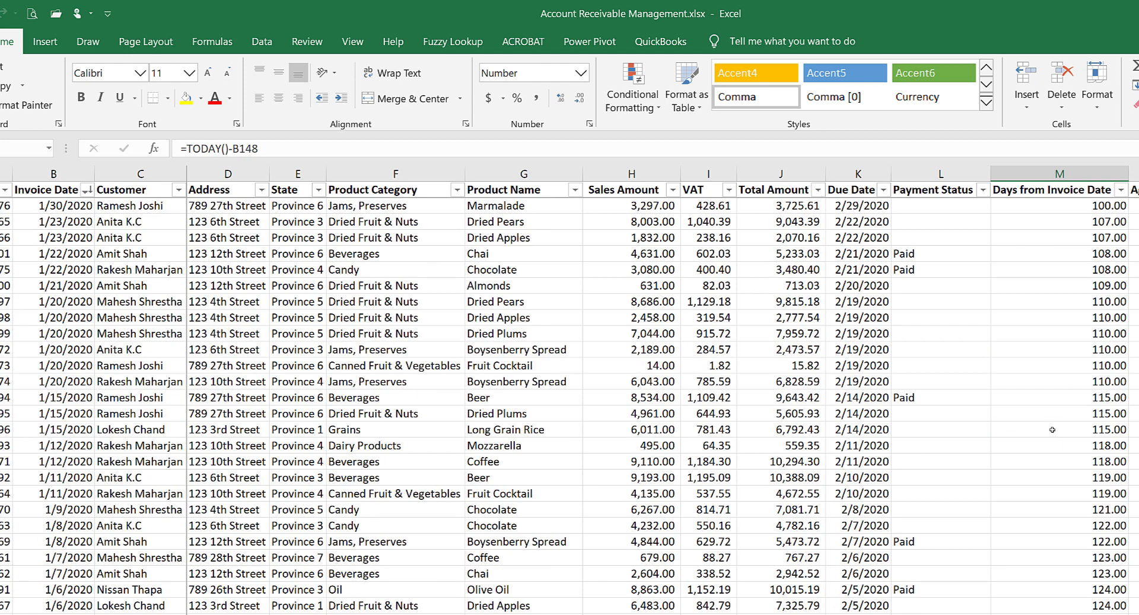
Return to the head of the Days from Invoice Date column and review the day counts in its first rows.
{"action": "key", "text": "ctrl+Up"}
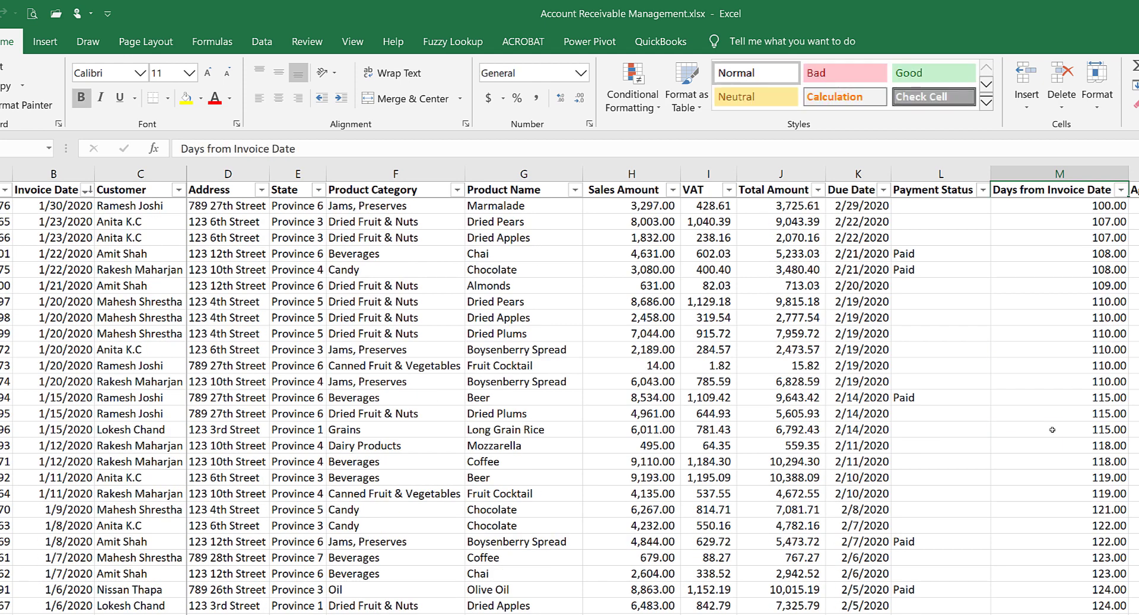
{"action": "key", "text": "Down"}
{"action": "key", "text": "Down"}
{"action": "key", "text": "Up"}
{"action": "key", "text": "Up"}
{"action": "key", "text": "Down"}
{"action": "key", "text": "Down"}
{"action": "key", "text": "Down"}
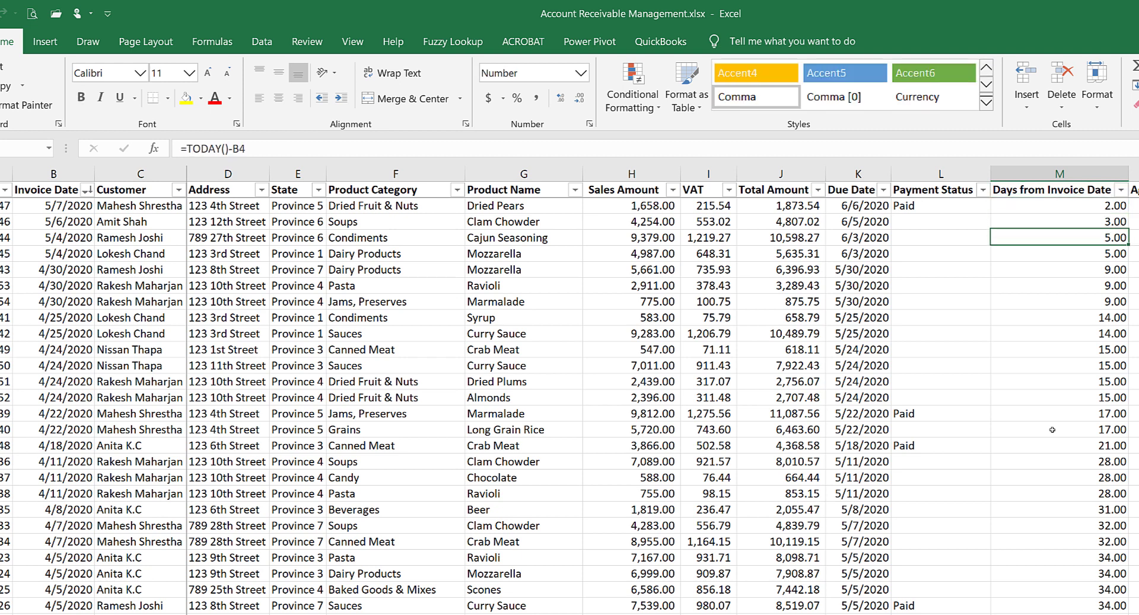
{"action": "left_click", "coordinate": [1053, 397]}
{"action": "scroll", "coordinate": [1054, 398], "scroll_direction": "down", "scroll_amount": 4}
{"action": "scroll", "coordinate": [1053, 400], "scroll_direction": "up", "scroll_amount": 4}
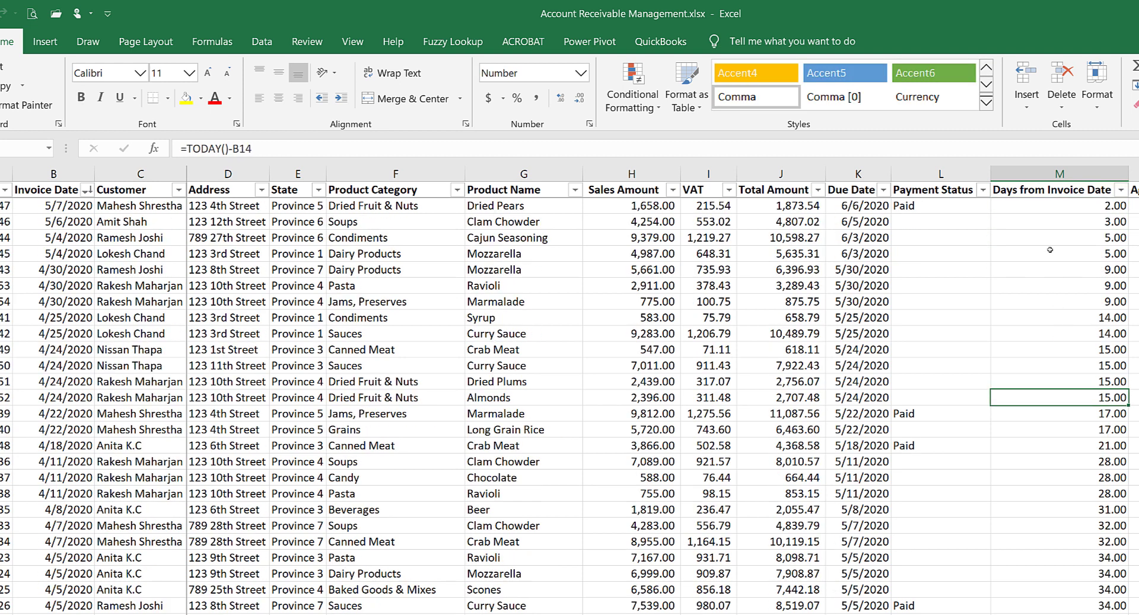
{"action": "left_click", "coordinate": [1068, 205]}
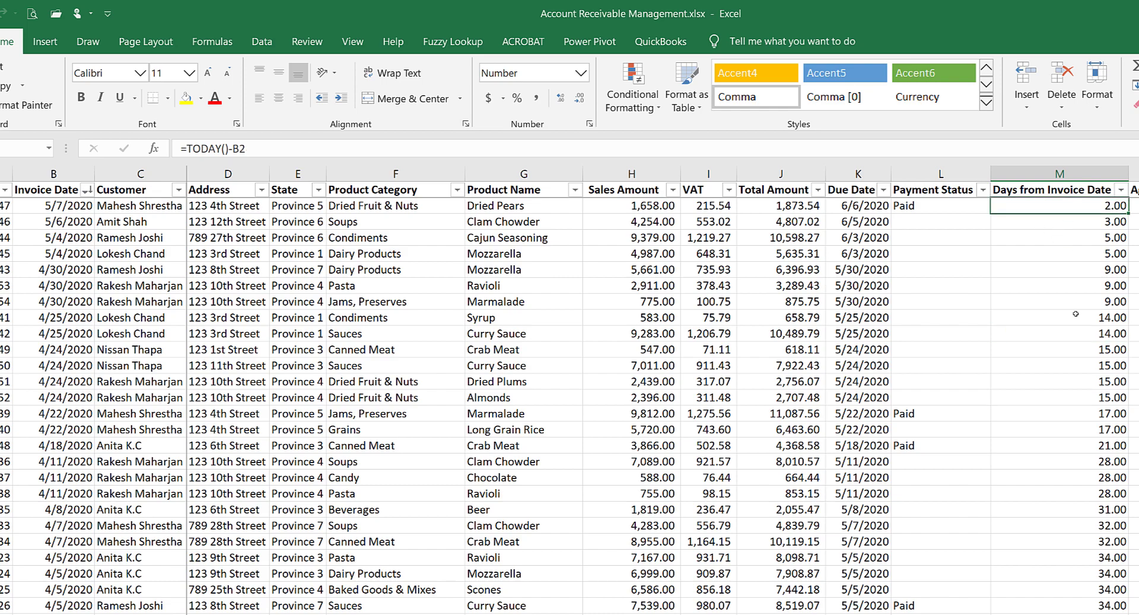
Compare the day count in M2 and the empty Aging Categories column with the list of aging categories beside the table.
{"action": "key", "text": "Right"}
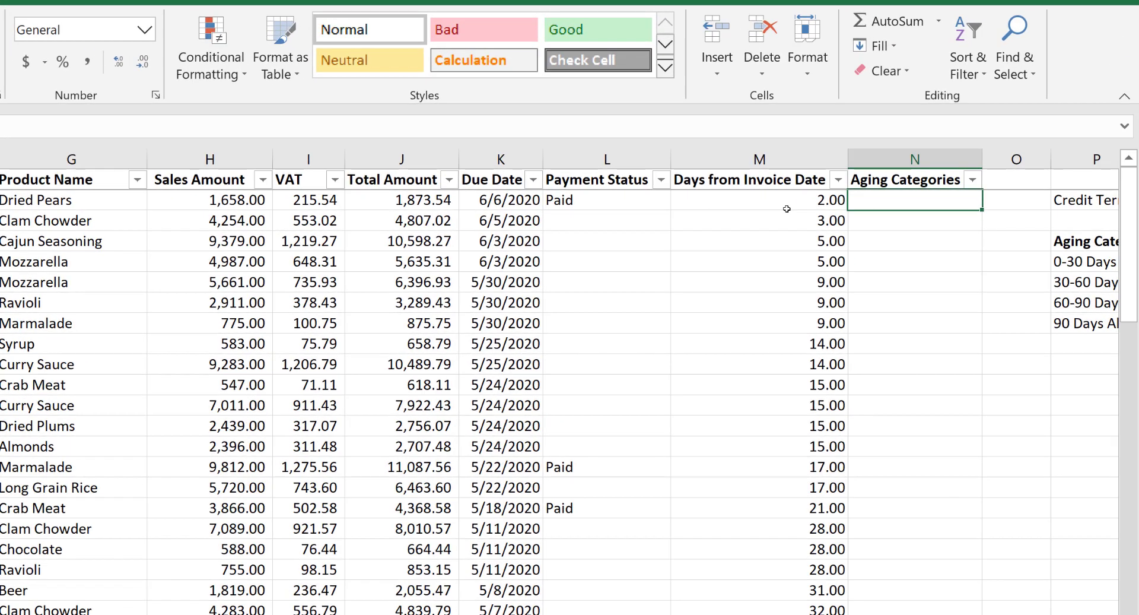
{"action": "left_click", "coordinate": [786, 208]}
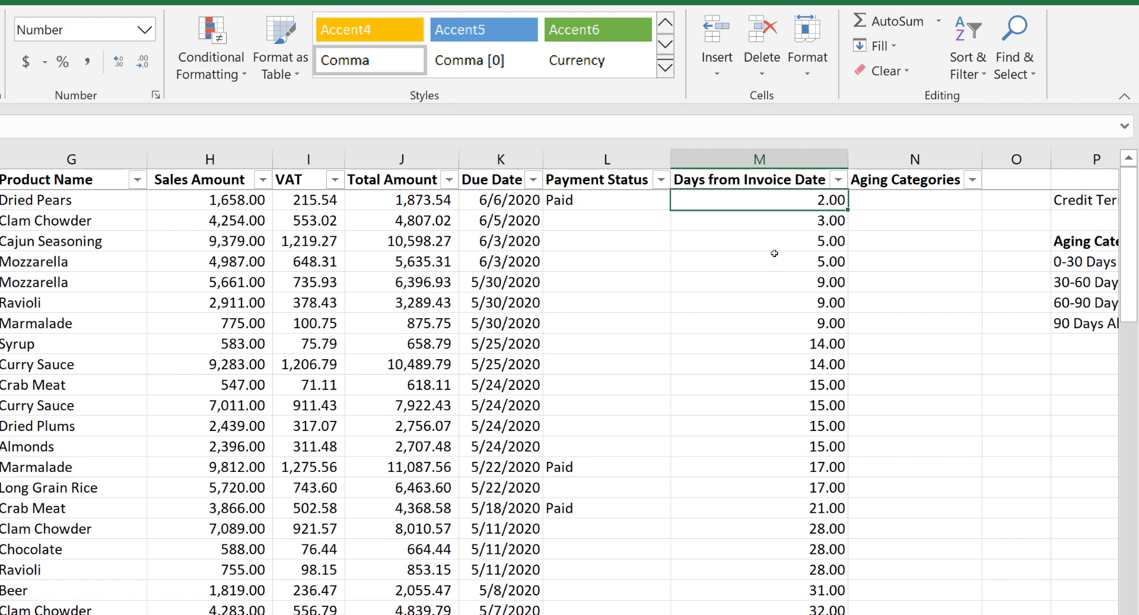
{"action": "left_click", "coordinate": [889, 203]}
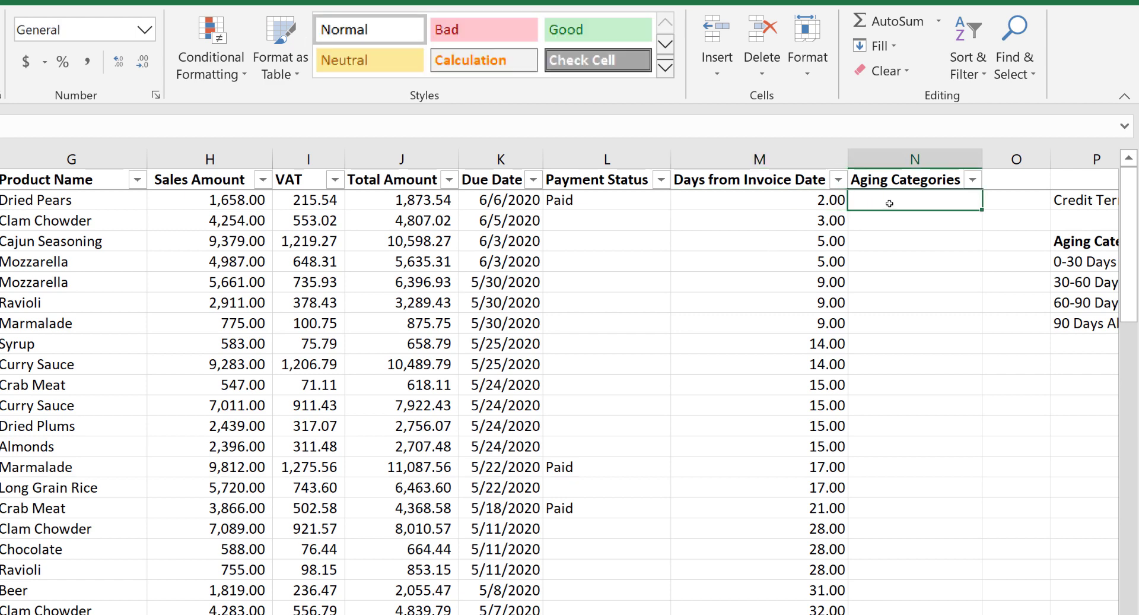
{"action": "scroll", "coordinate": [560, 355], "scroll_direction": "right", "scroll_amount": 1}
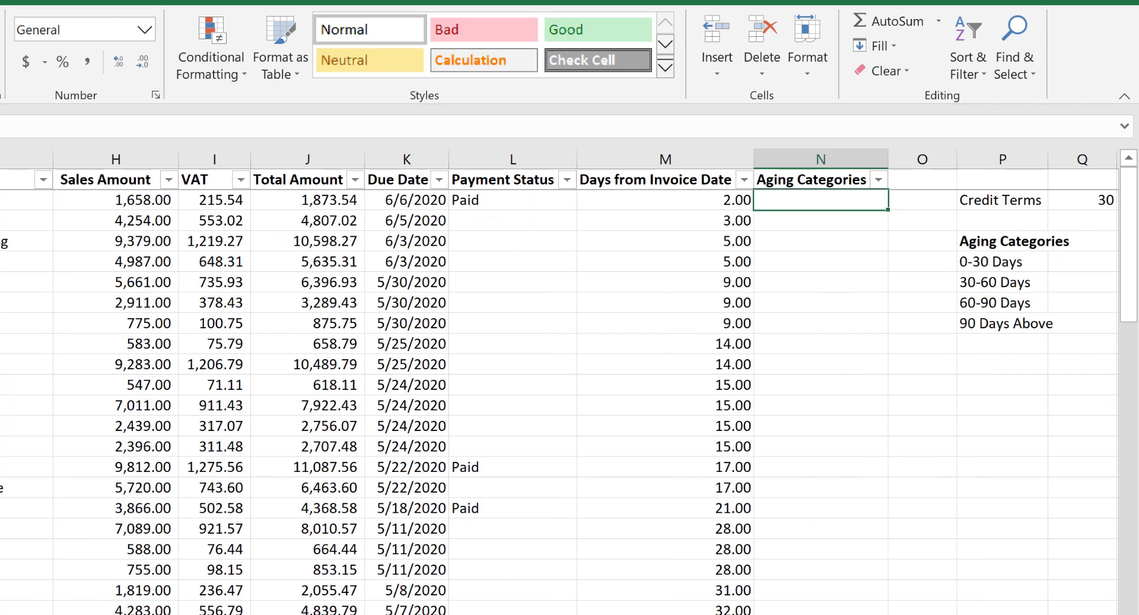
{"action": "left_click_drag", "start_coordinate": [979, 261], "coordinate": [984, 344]}
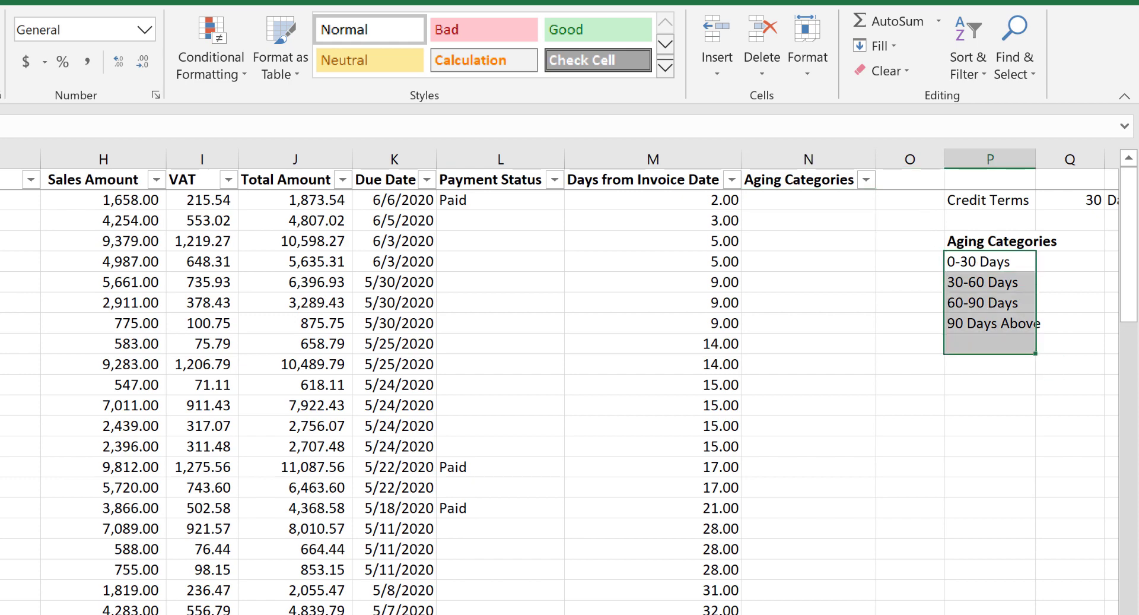
{"action": "scroll", "coordinate": [129, 323], "scroll_direction": "right", "scroll_amount": 5}
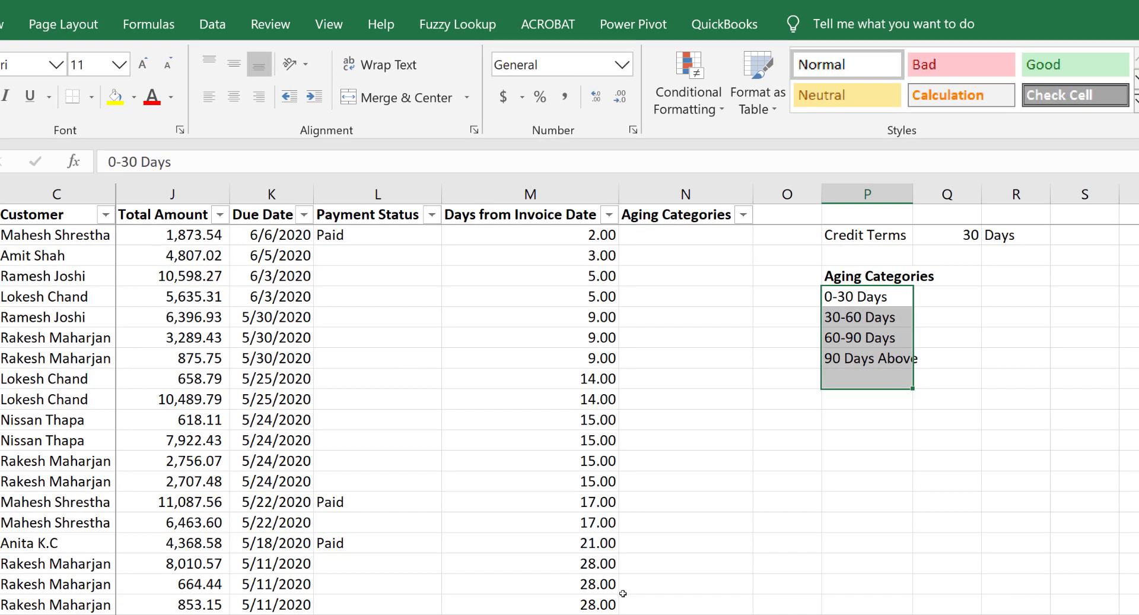
Check the day counts in column M and the payment status in column L against the listed aging categories.
{"action": "left_click", "coordinate": [531, 613]}
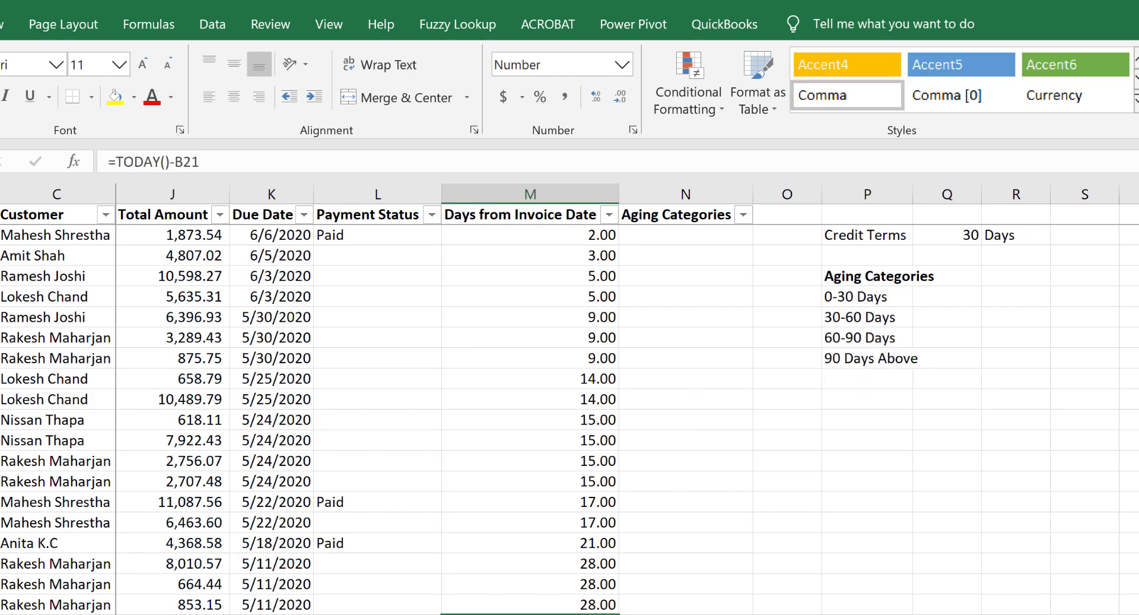
{"action": "left_click", "coordinate": [844, 321]}
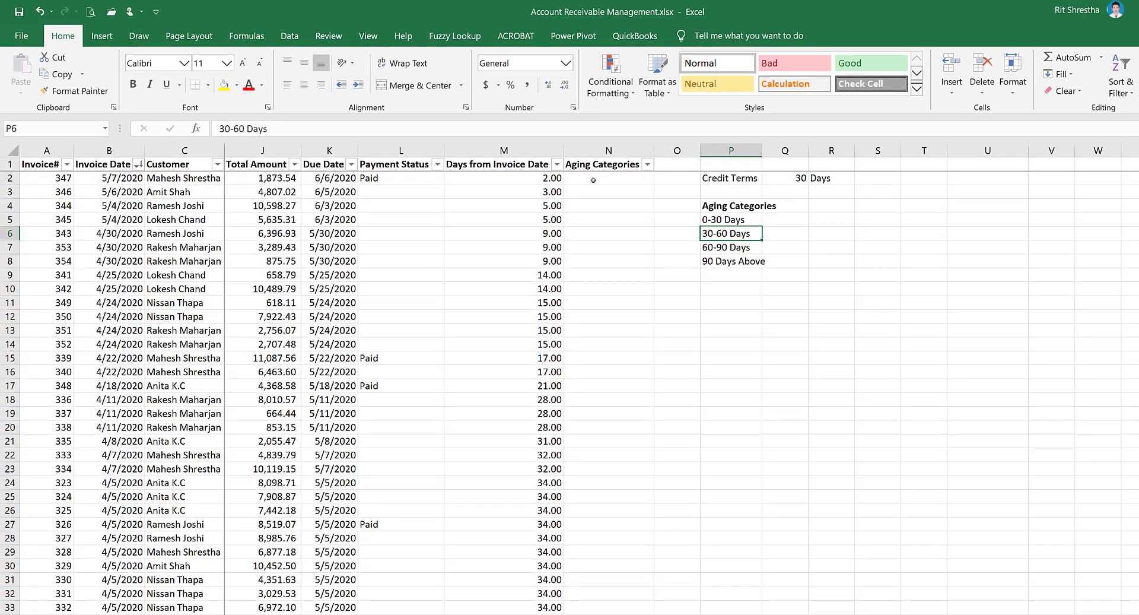
{"action": "left_click", "coordinate": [672, 245]}
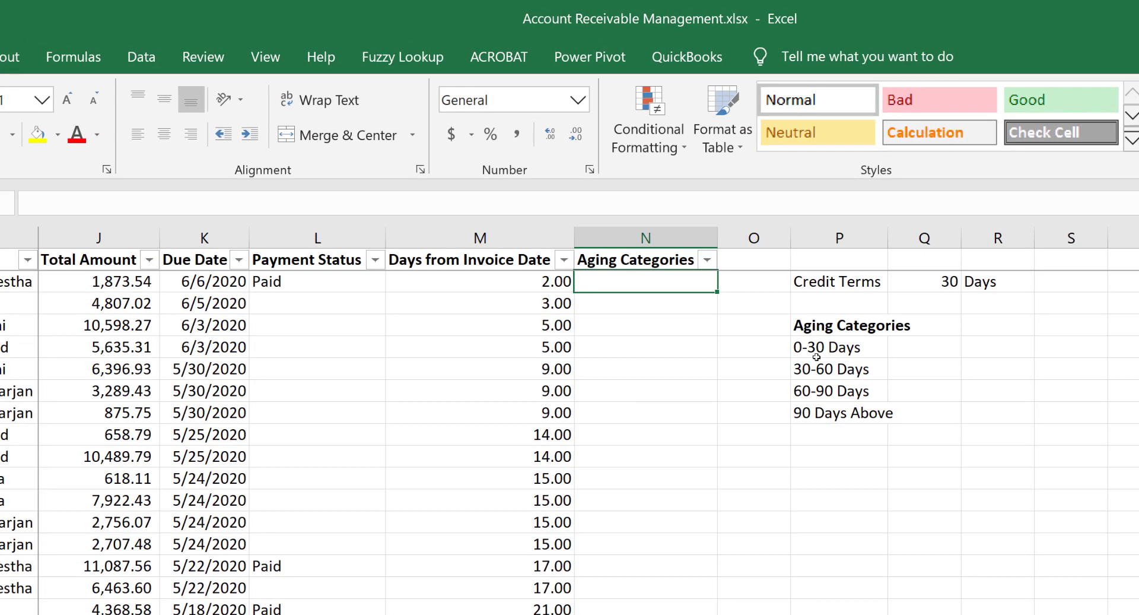
{"action": "left_click", "coordinate": [270, 286]}
Start an IF formula in N2 that returns "Paid" when the payment status in L2 equals "Paid".
{"action": "left_click", "coordinate": [630, 289]}
{"action": "type", "text": "="}
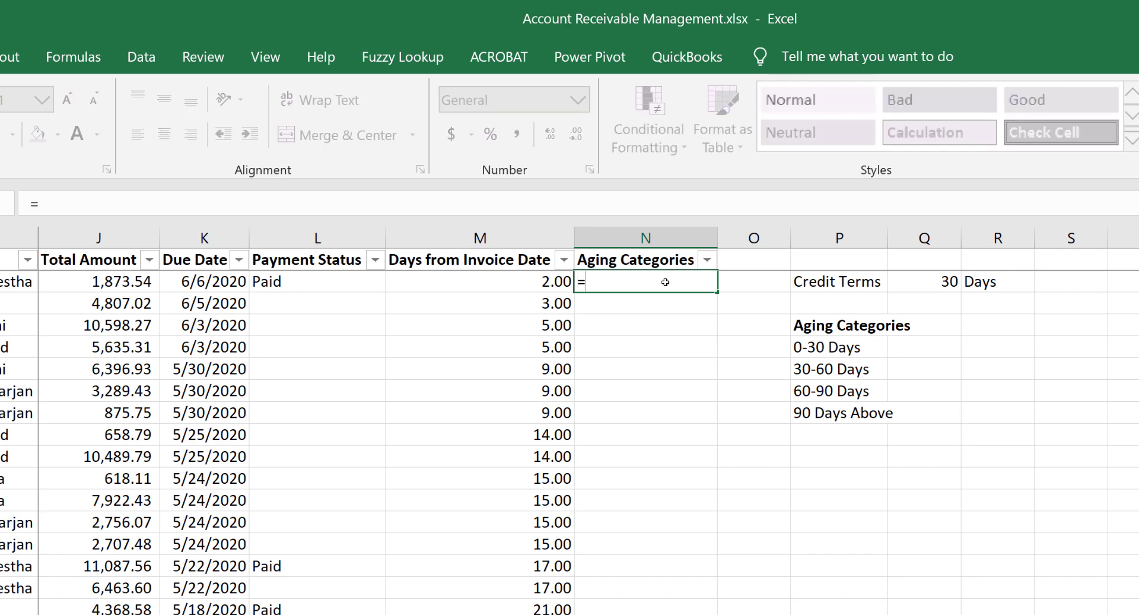
{"action": "type", "text": "if"}
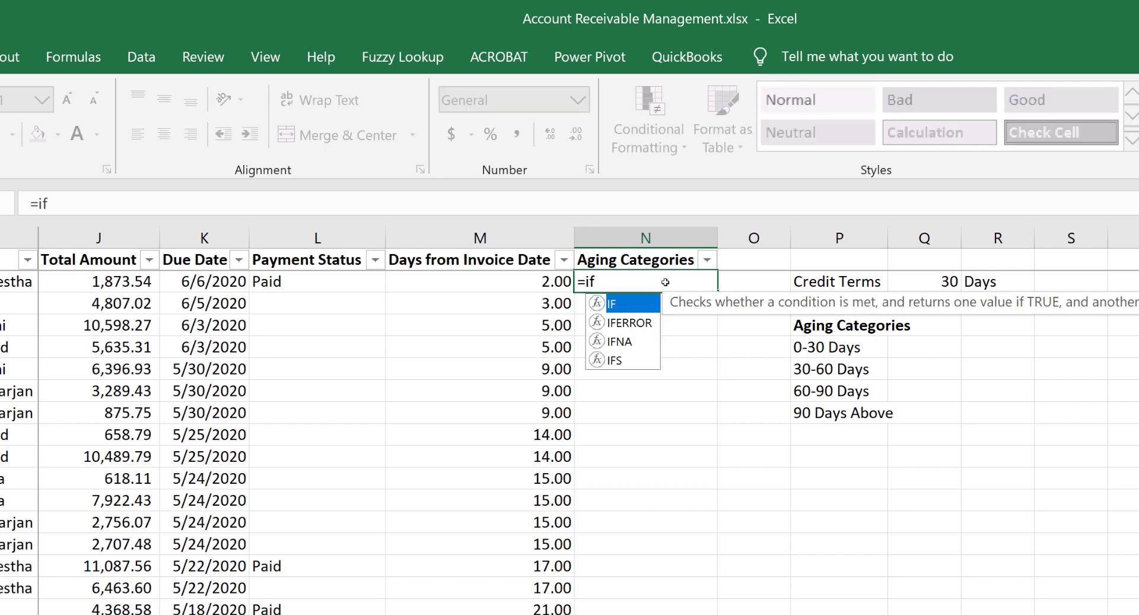
{"action": "key", "text": "Tab"}
{"action": "left_click", "coordinate": [303, 283]}
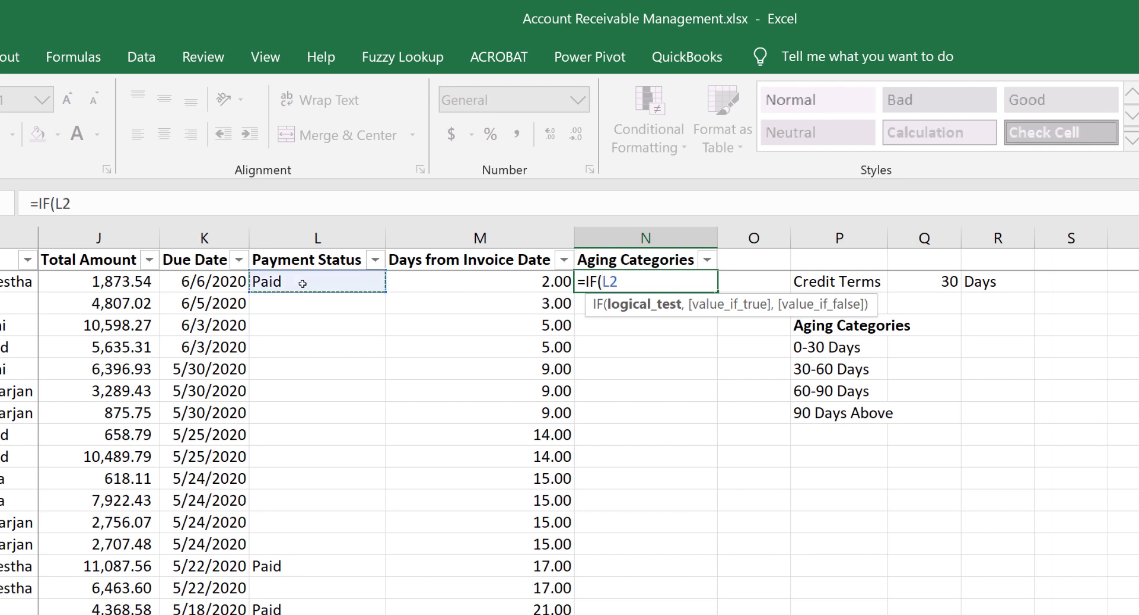
{"action": "type", "text": "-"}
{"action": "type", "text": "=\"Paid"}
{"action": "type", "text": "\",\""}
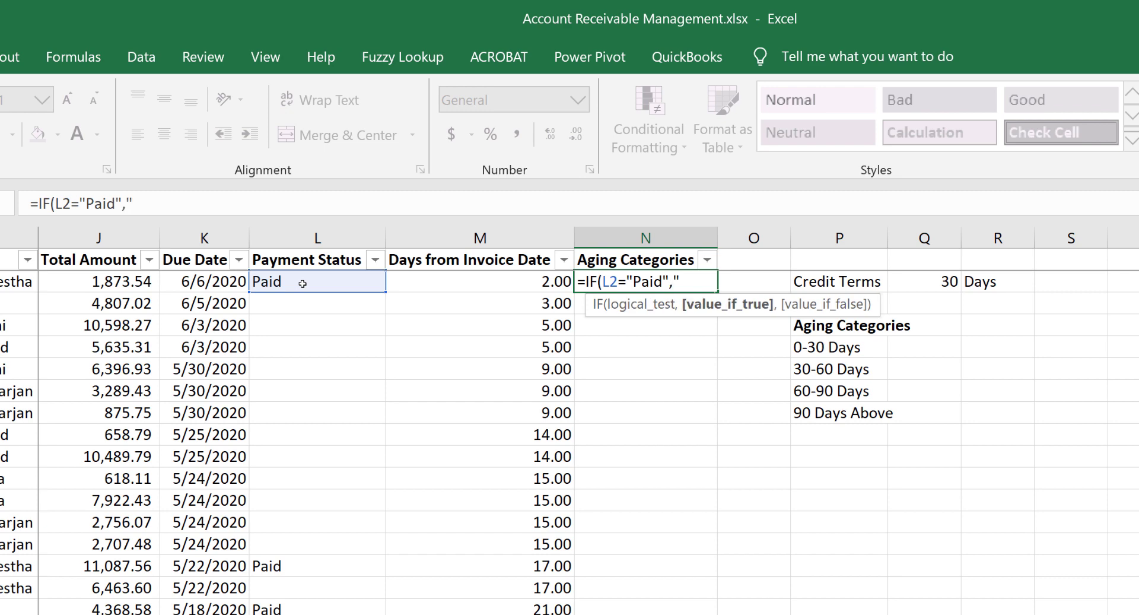
{"action": "type", "text": "Paid\""}
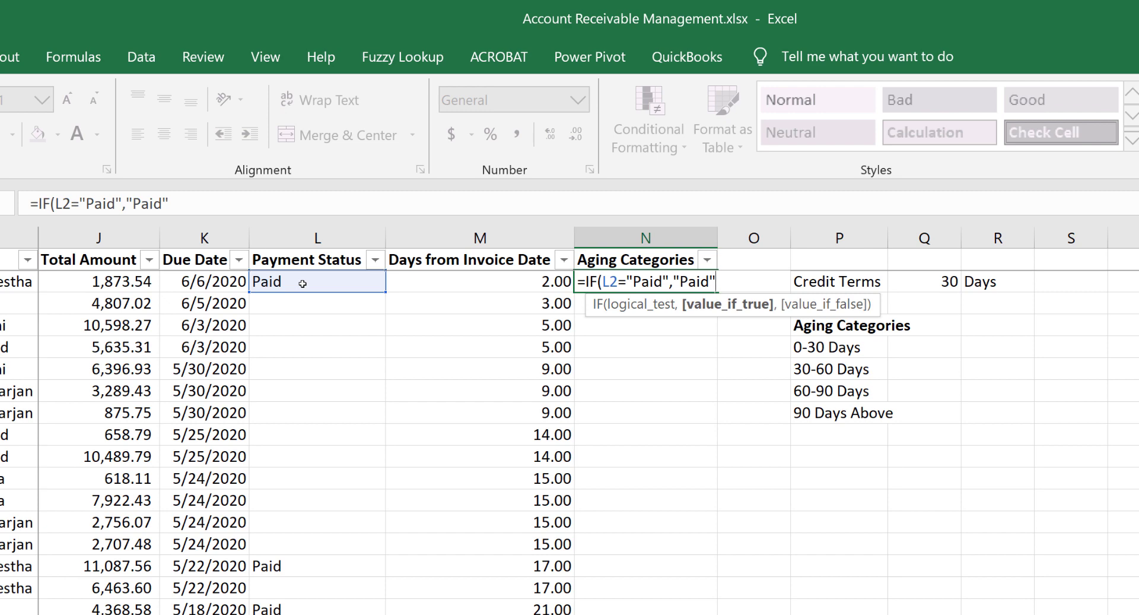
{"action": "type", "text": ","}
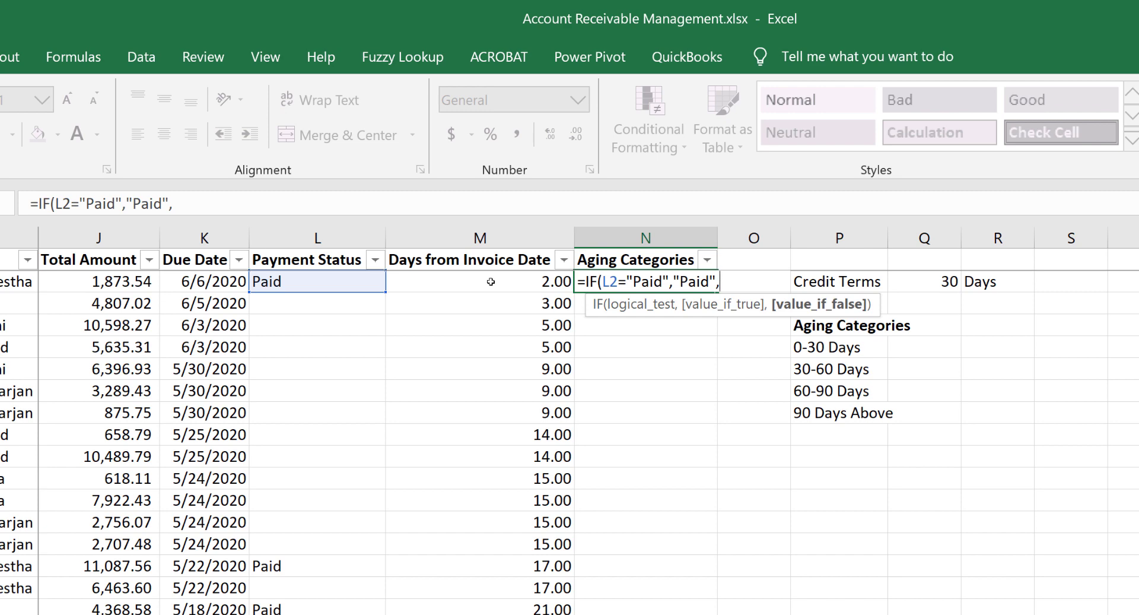
Nest a second IF in the N2 formula that returns "0-30 Days" when M2<=30.
{"action": "type", "text": "if"}
{"action": "key", "text": "Tab"}
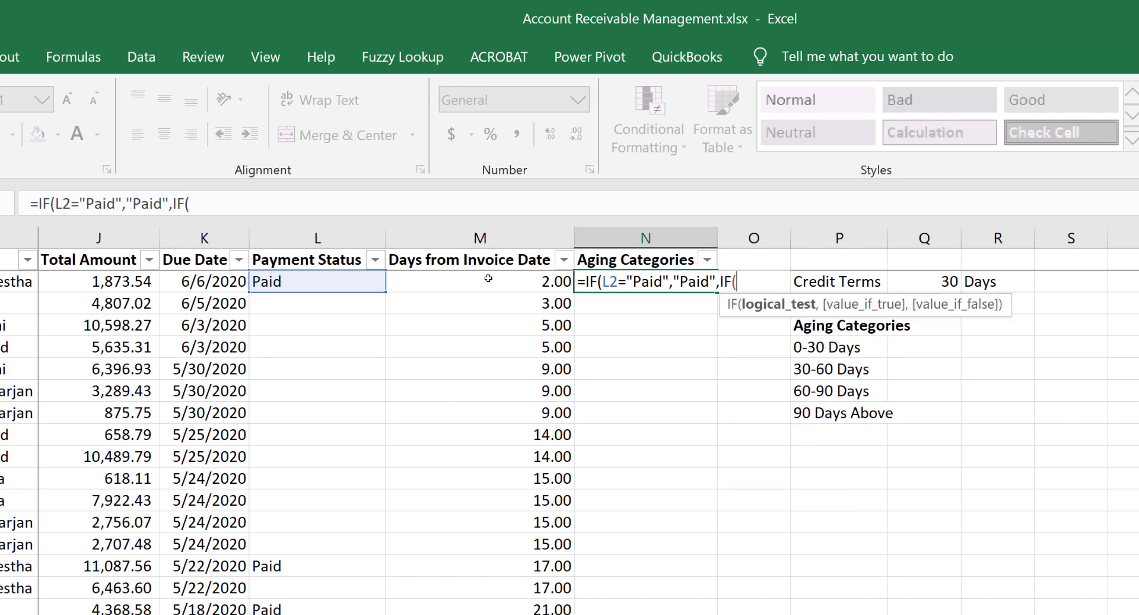
{"action": "left_click", "coordinate": [488, 279]}
{"action": "type", "text": "<"}
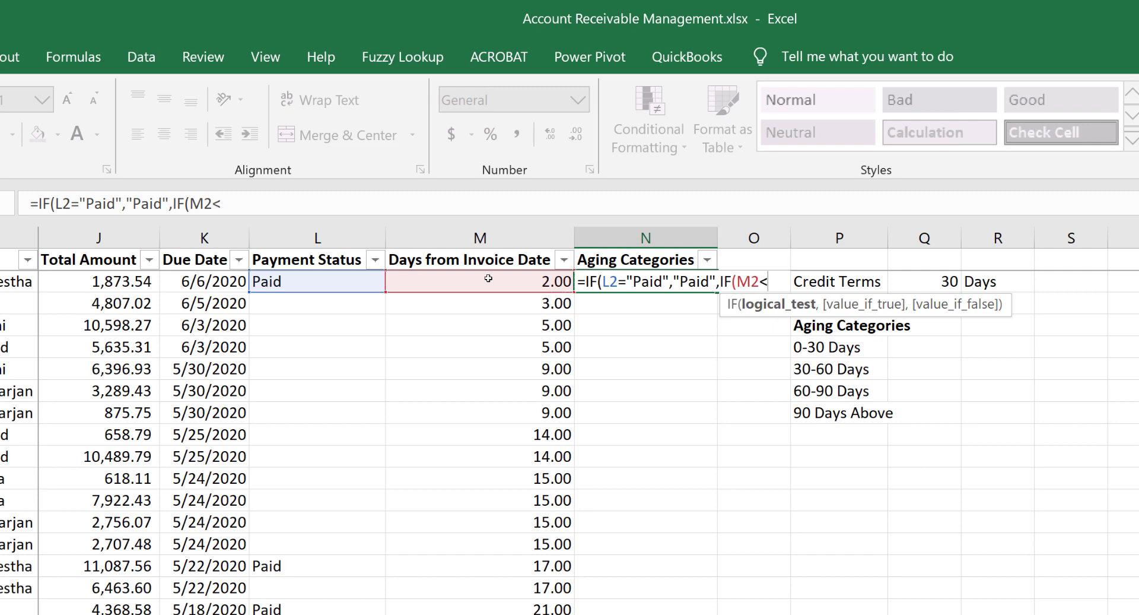
{"action": "type", "text": "=30\""}
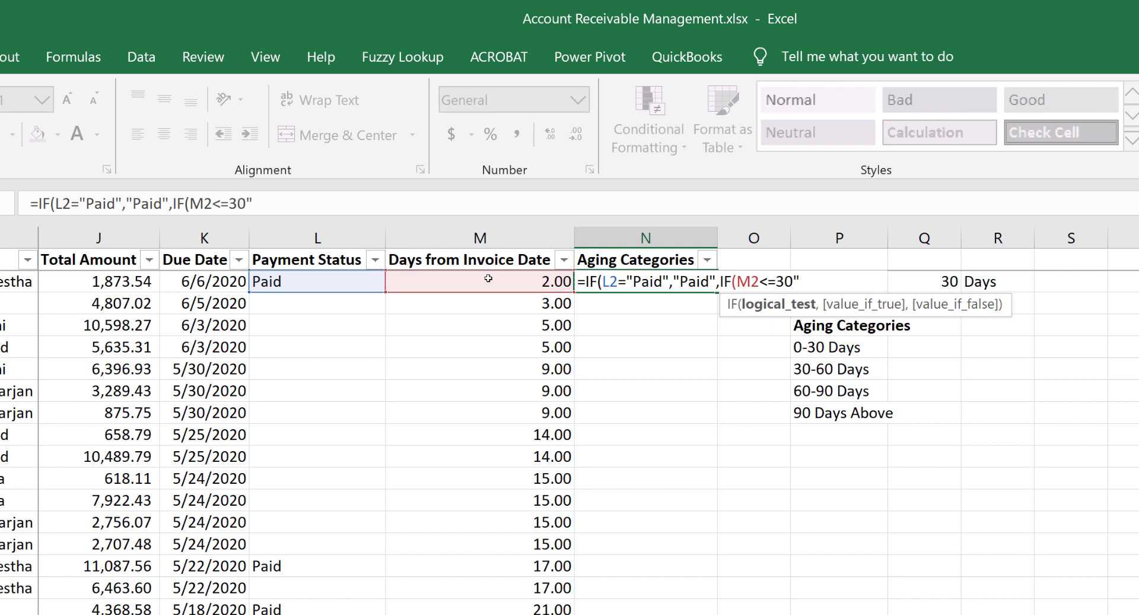
{"action": "key", "text": "BackSpace"}
{"action": "type", "text": ","}
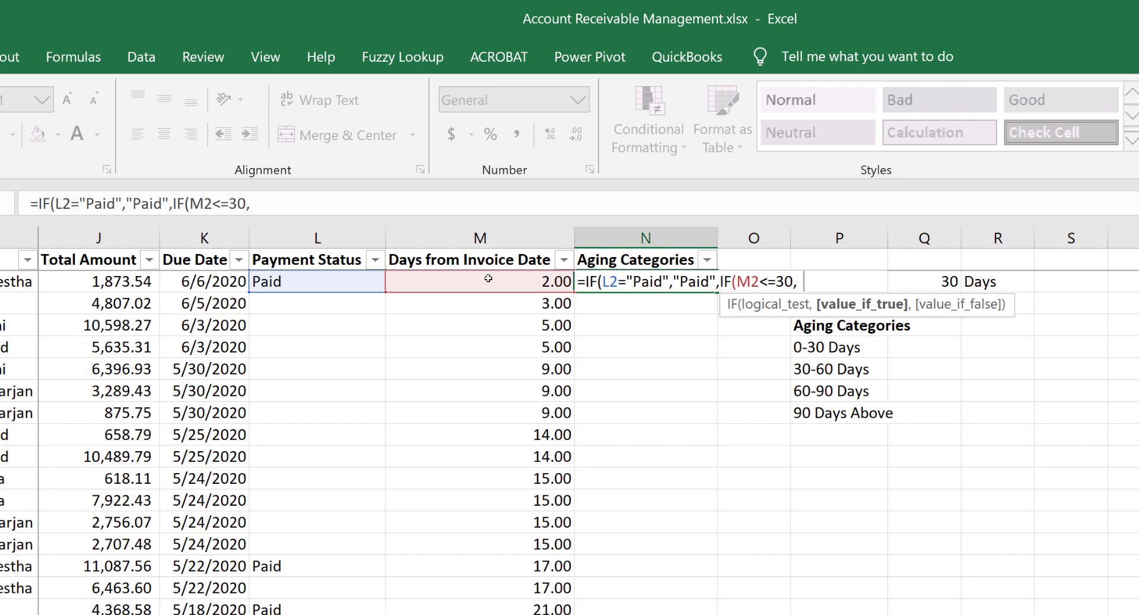
{"action": "type", "text": " 0-30 Days"}
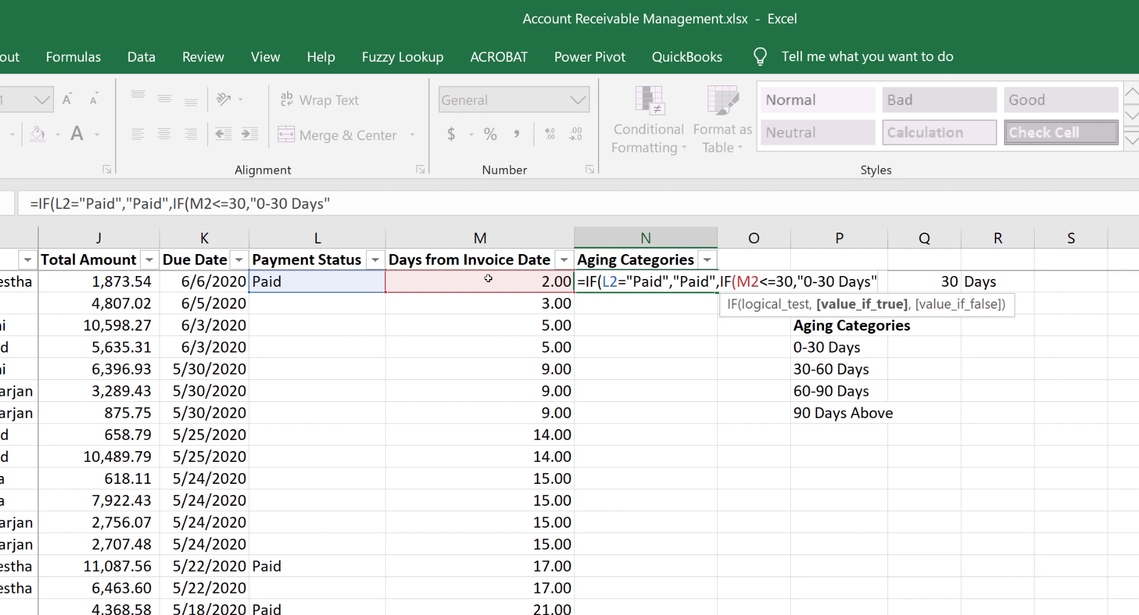
{"action": "type", "text": "\","}
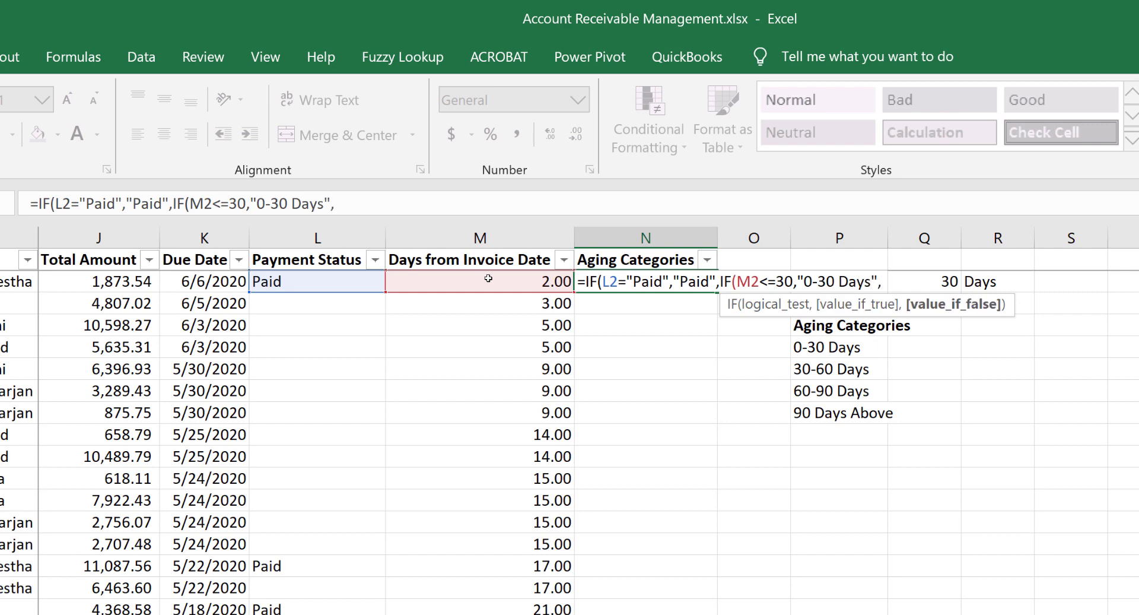
Continue the N2 formula with the condition M2<=60 and the result "30-60 Days".
{"action": "left_click", "coordinate": [503, 279]}
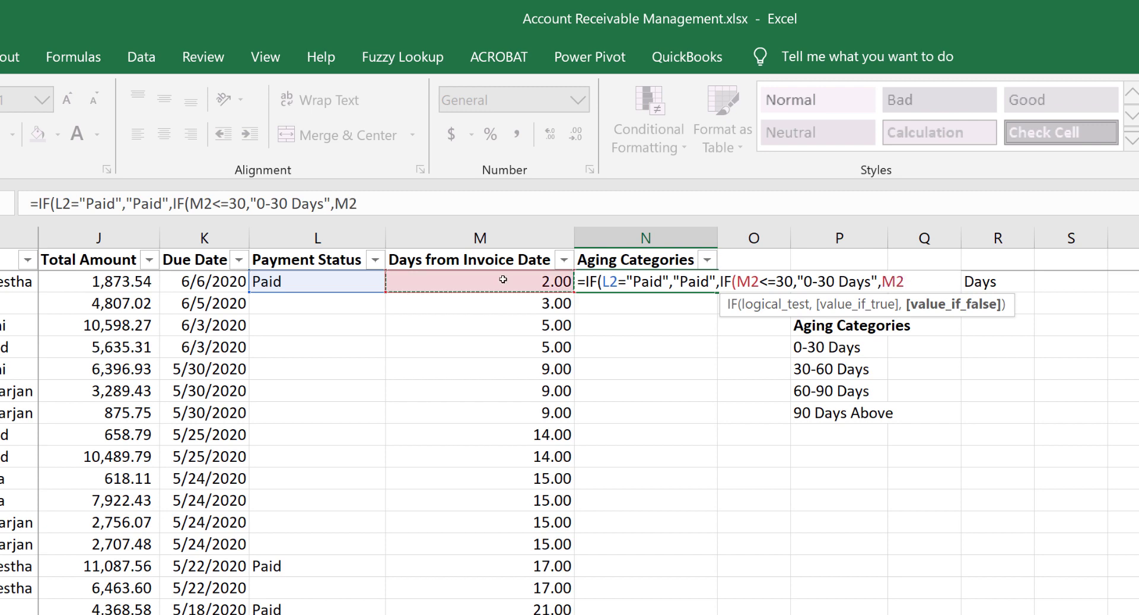
{"action": "type", "text": "<"}
{"action": "key", "text": "BackSpace"}
{"action": "type", "text": "=60, "}
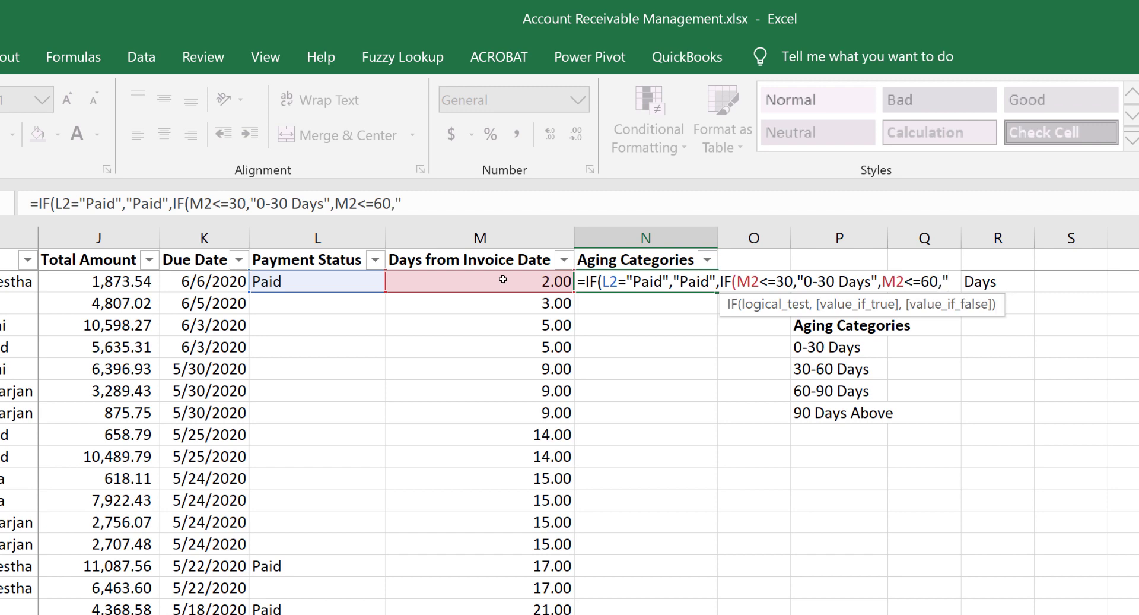
{"action": "type", "text": "30-"}
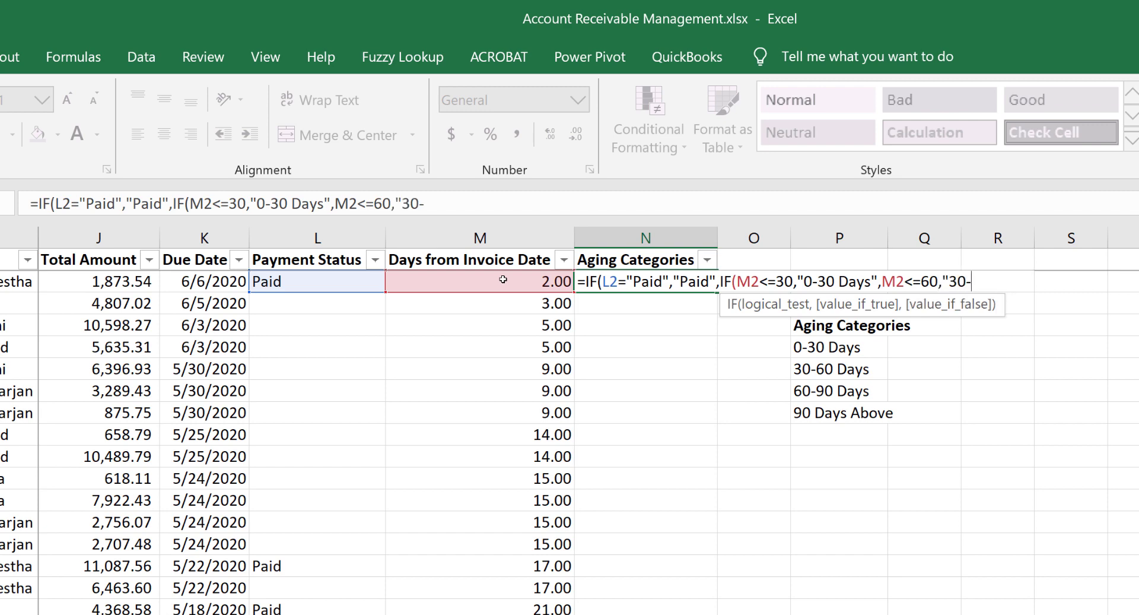
{"action": "type", "text": "60 Day"}
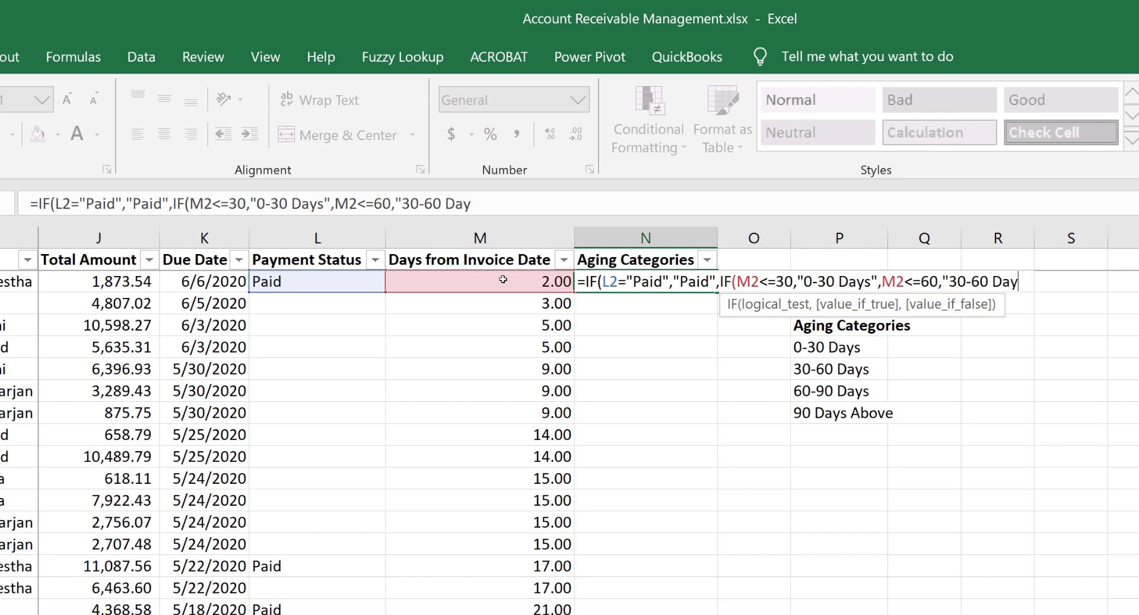
{"action": "type", "text": "s "}
Add a nested IF to the N2 formula that returns "60-90 Days" when M2<=90.
{"action": "type", "text": ",if"}
{"action": "key", "text": "Tab"}
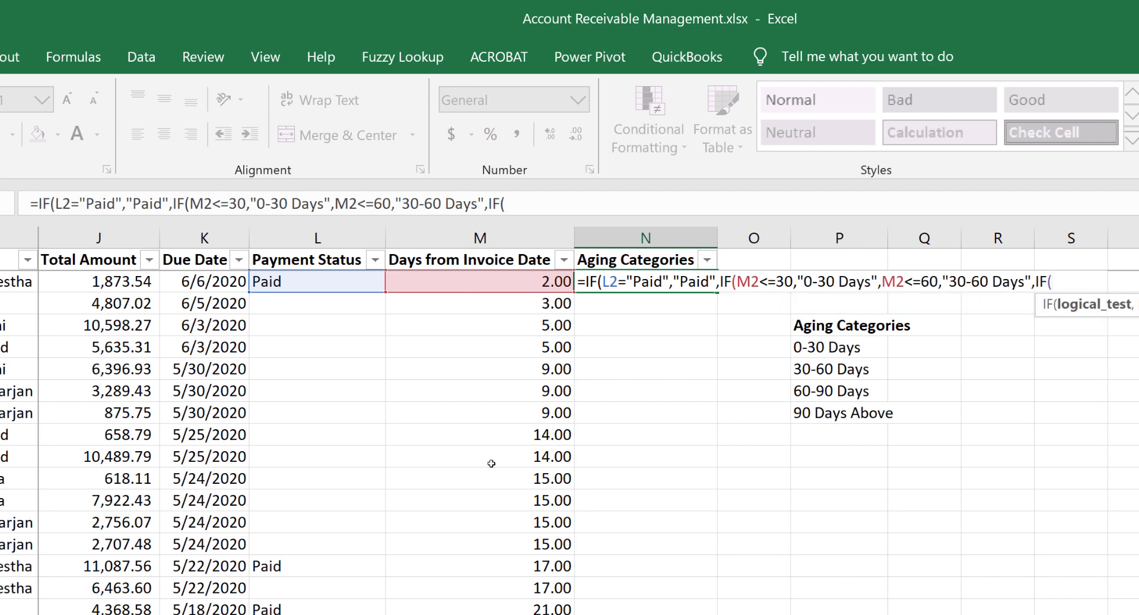
{"action": "left_click", "coordinate": [492, 280]}
{"action": "type", "text": "<="}
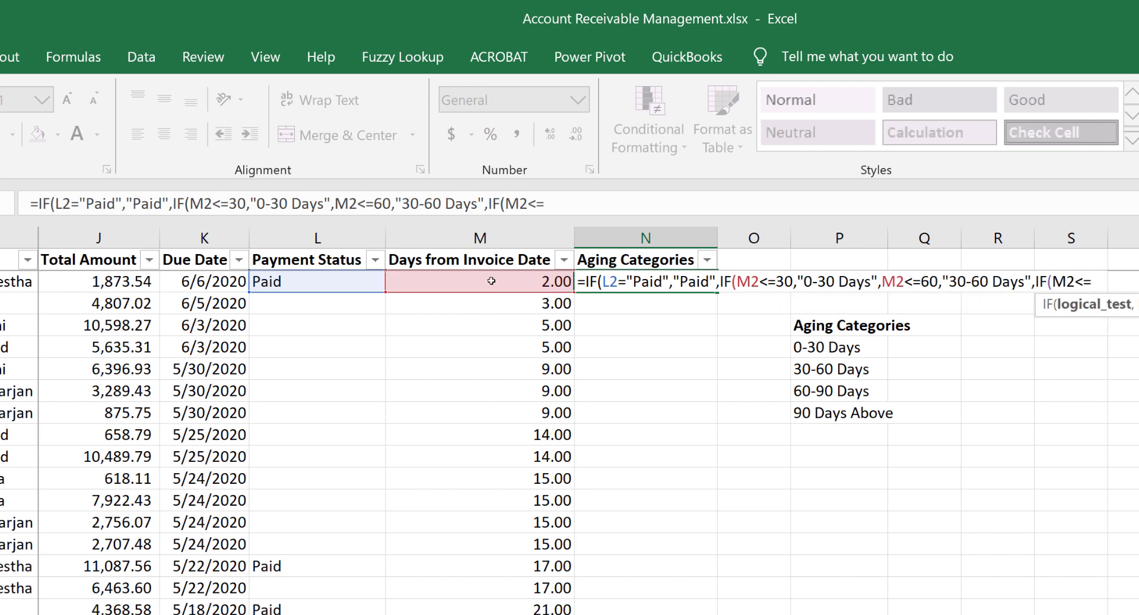
{"action": "type", "text": "90,"}
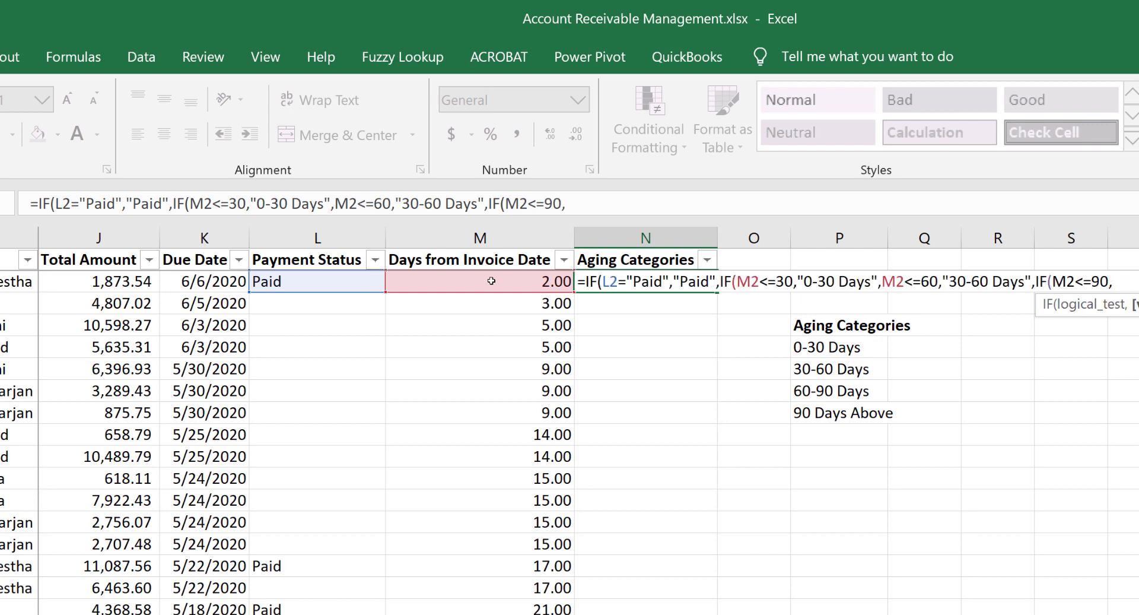
{"action": "type", "text": "\""}
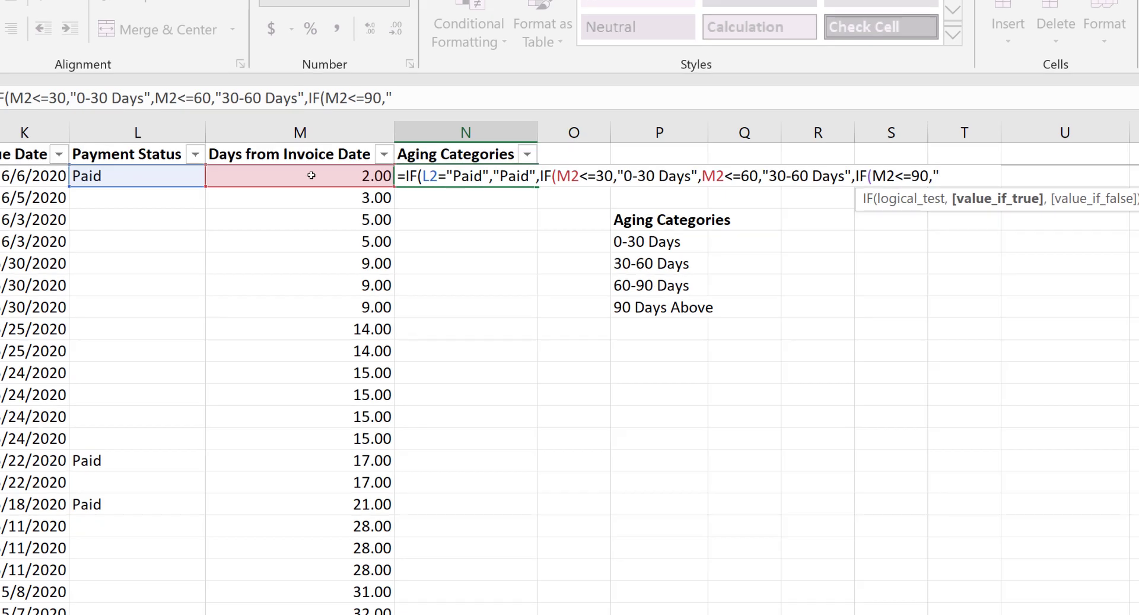
{"action": "type", "text": "60"}
{"action": "type", "text": "-90 "}
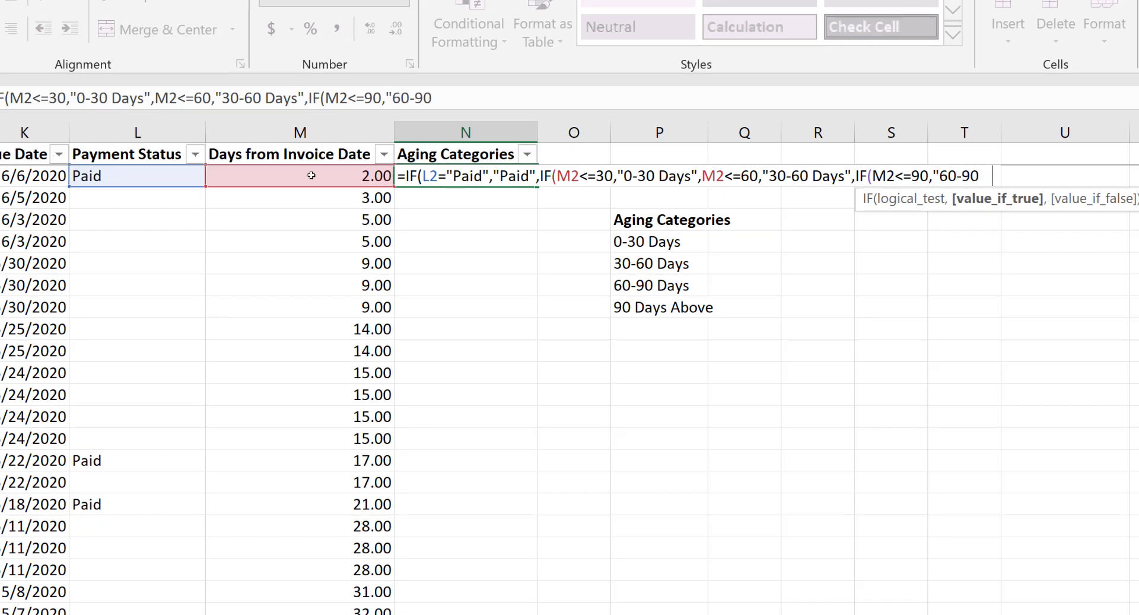
{"action": "type", "text": "Da ys\""}
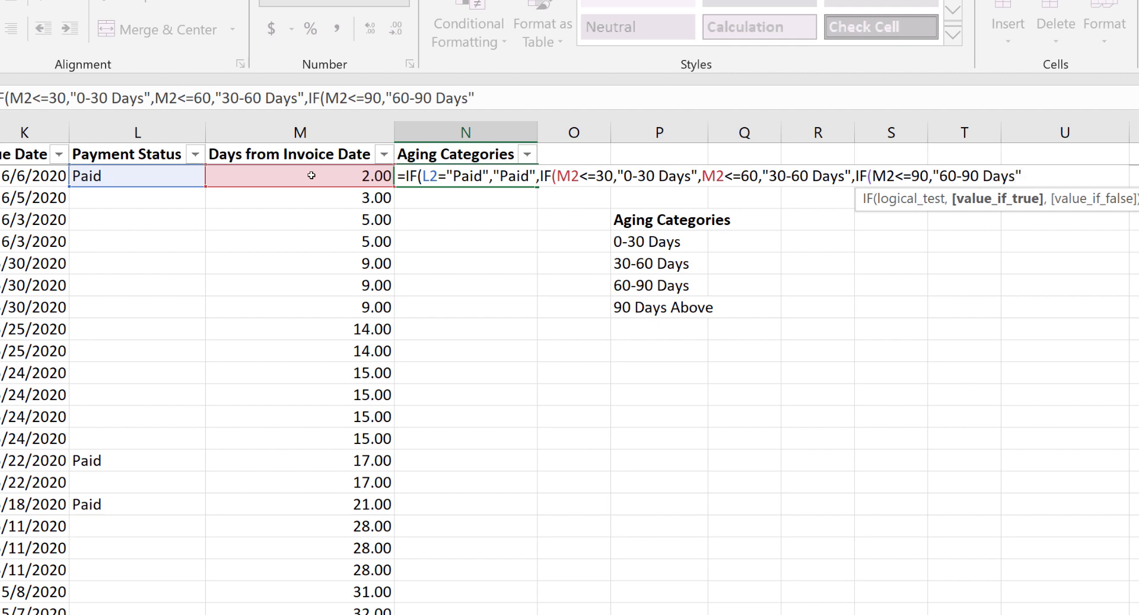
Add "90 Days Above" as the formula's final false result, close the bracket and try to enter the formula.
{"action": "type", "text": ","}
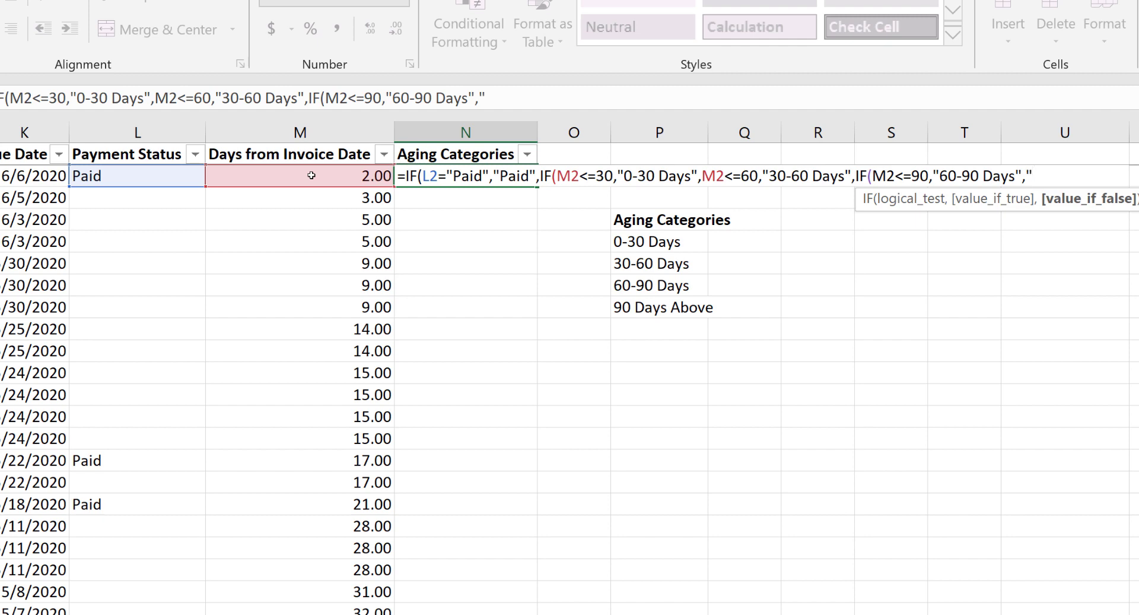
{"action": "type", "text": "\"90 Days"}
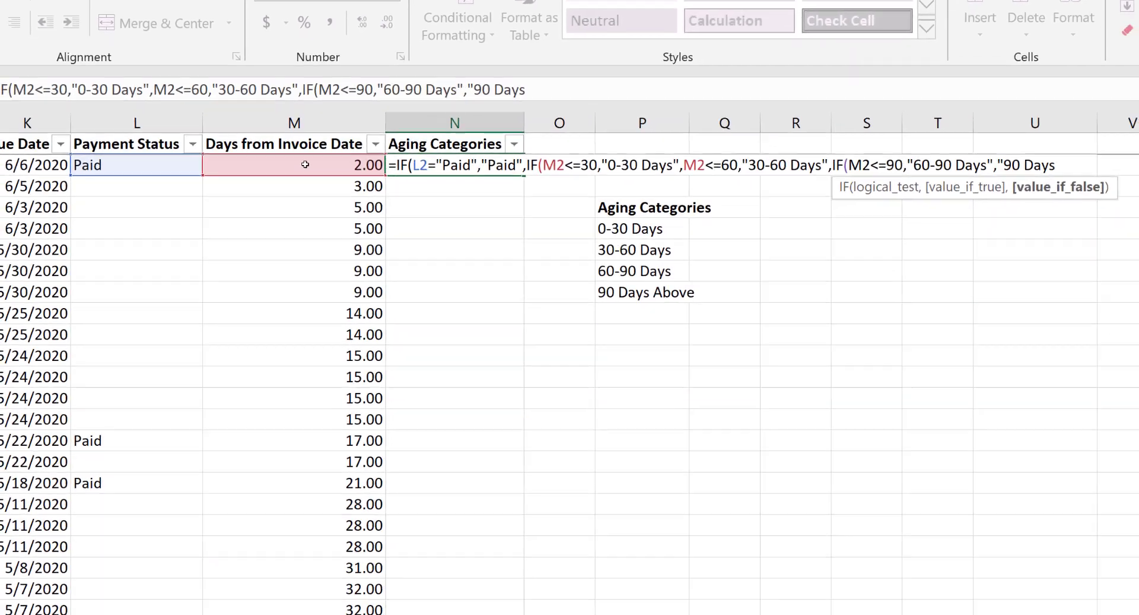
{"action": "type", "text": " Above\""}
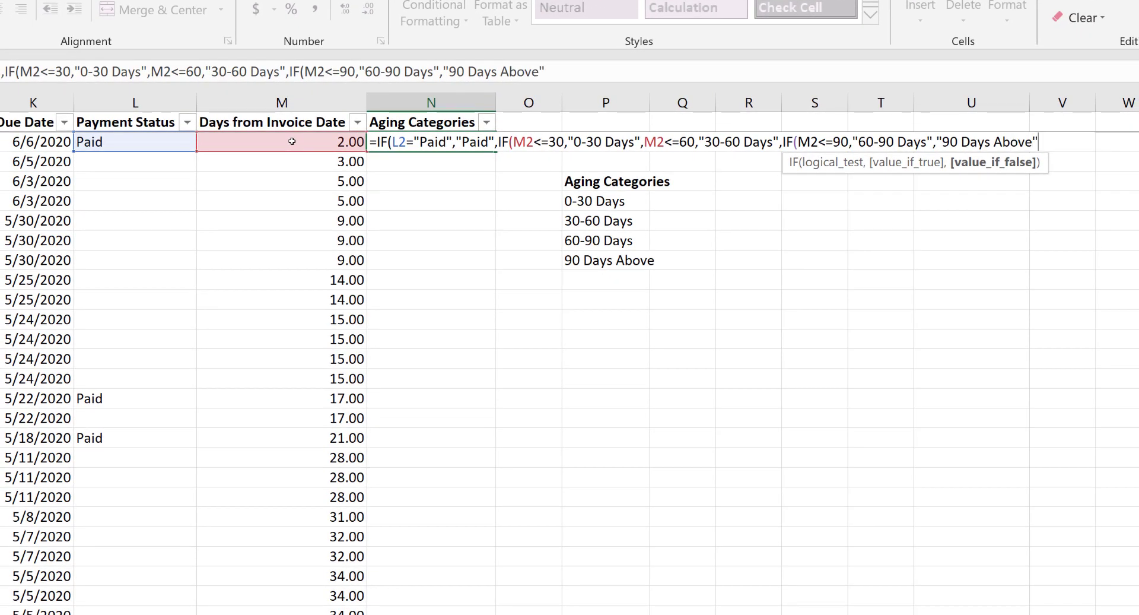
{"action": "type", "text": ")"}
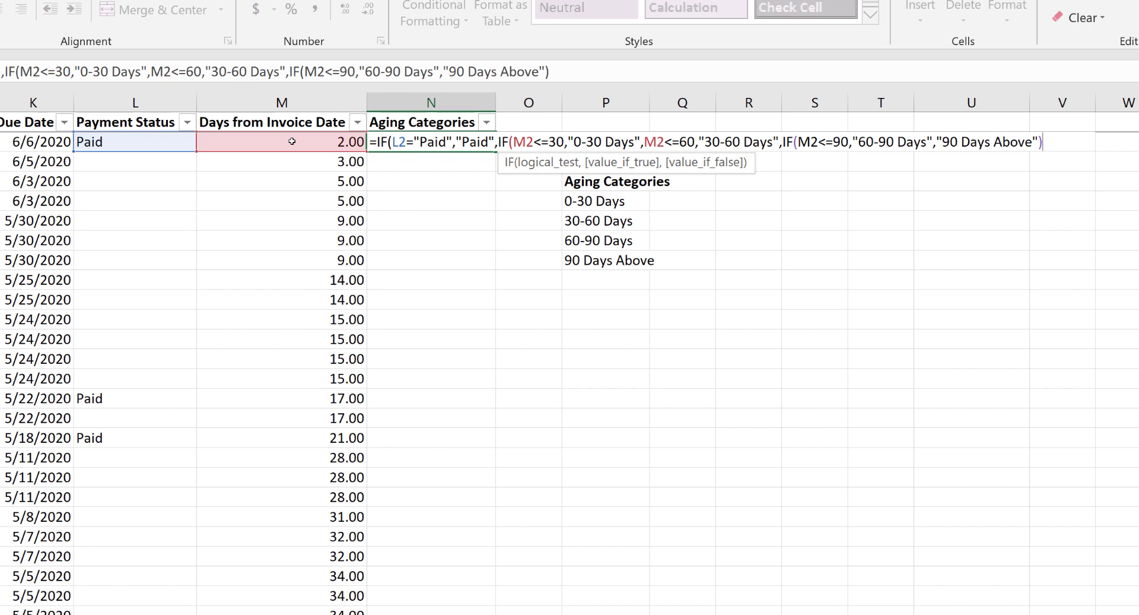
{"action": "key", "text": "Return"}
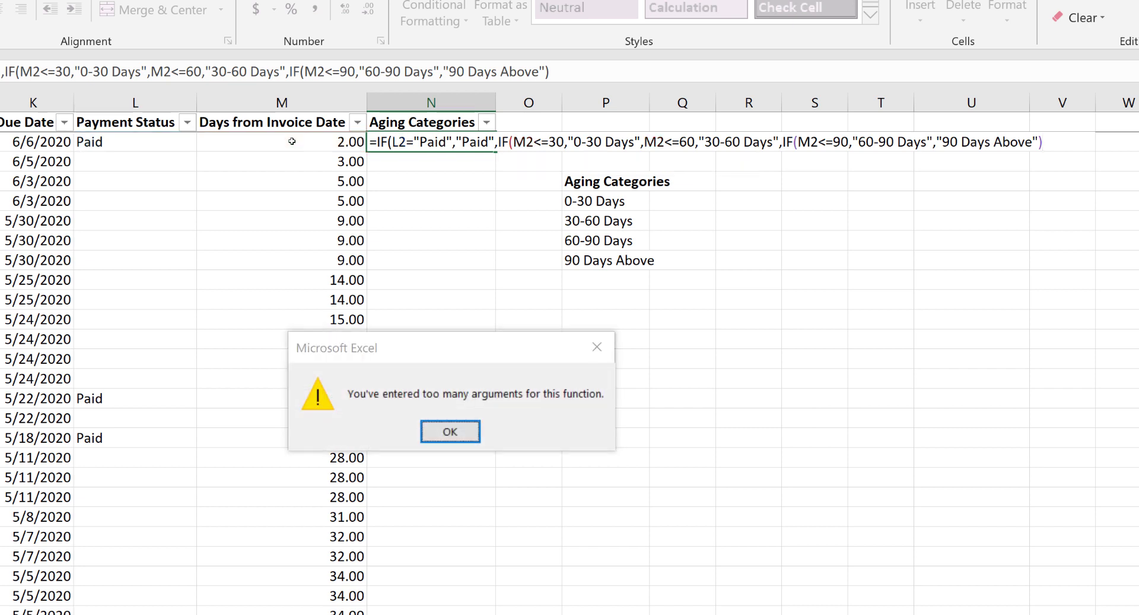
{"action": "key", "text": "Return"}
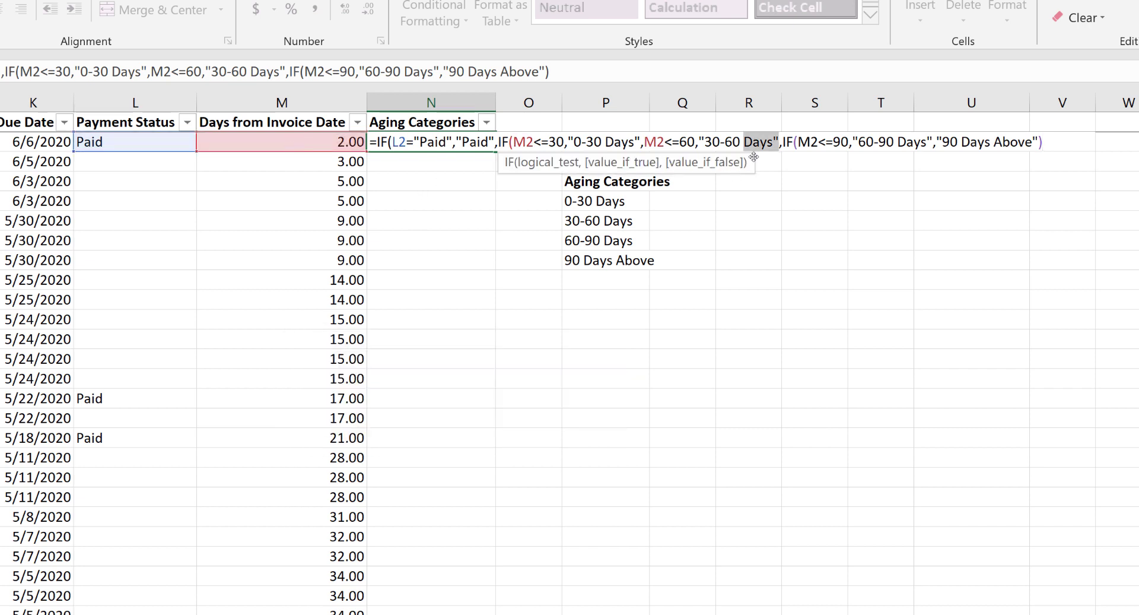
Correct the N2 formula by adding the missing IF( before M2<=60 and two closing brackets, and enter it.
{"action": "left_click", "coordinate": [704, 142]}
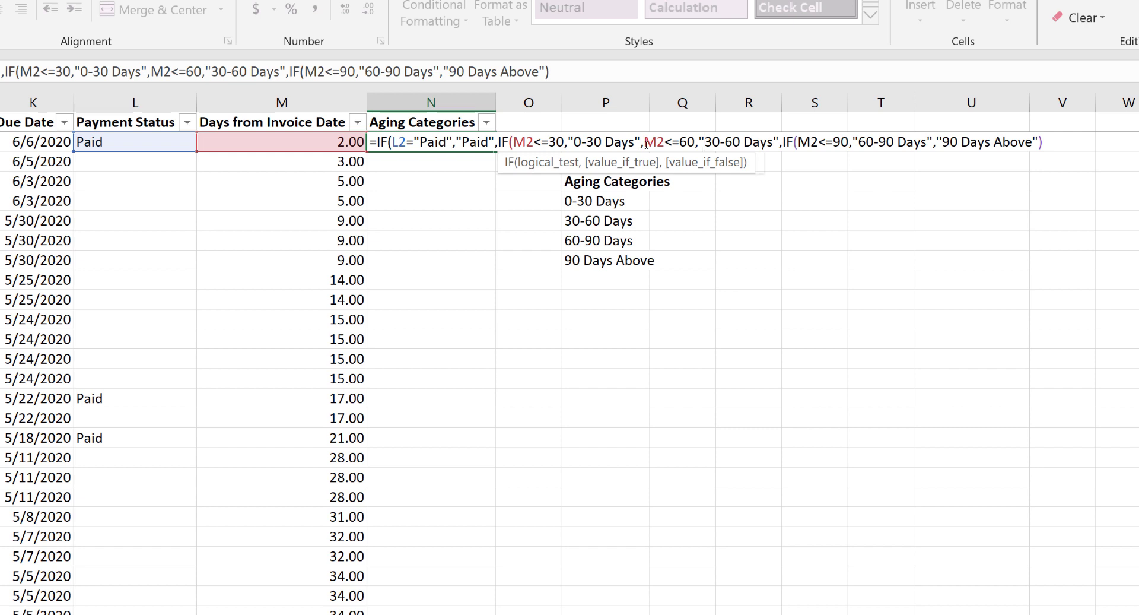
{"action": "left_click", "coordinate": [644, 143]}
{"action": "type", "text": "IF("}
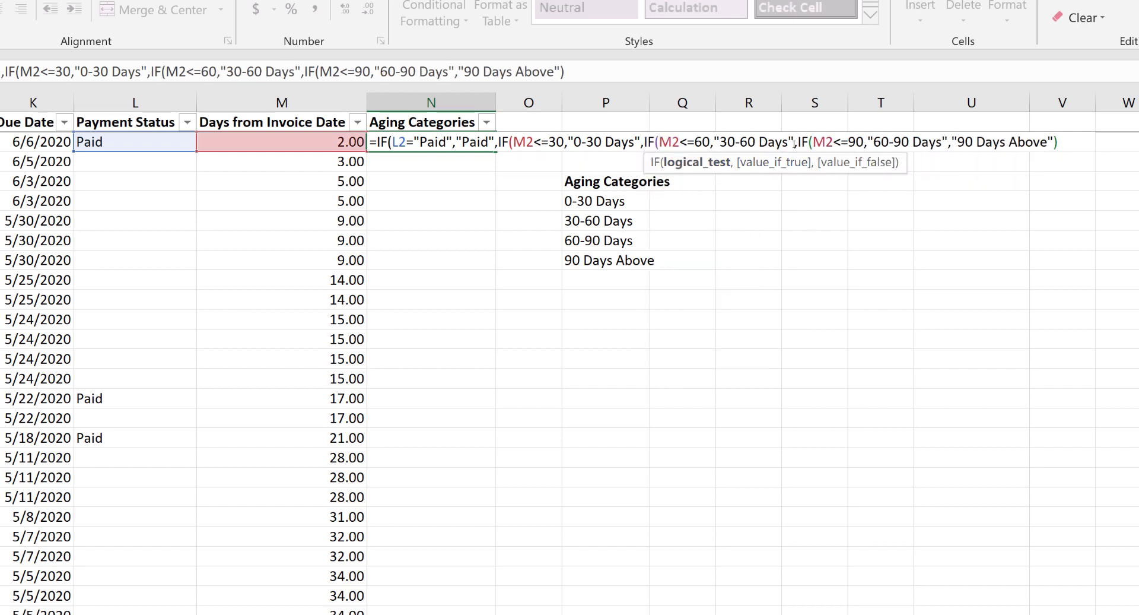
{"action": "left_click", "coordinate": [1066, 141]}
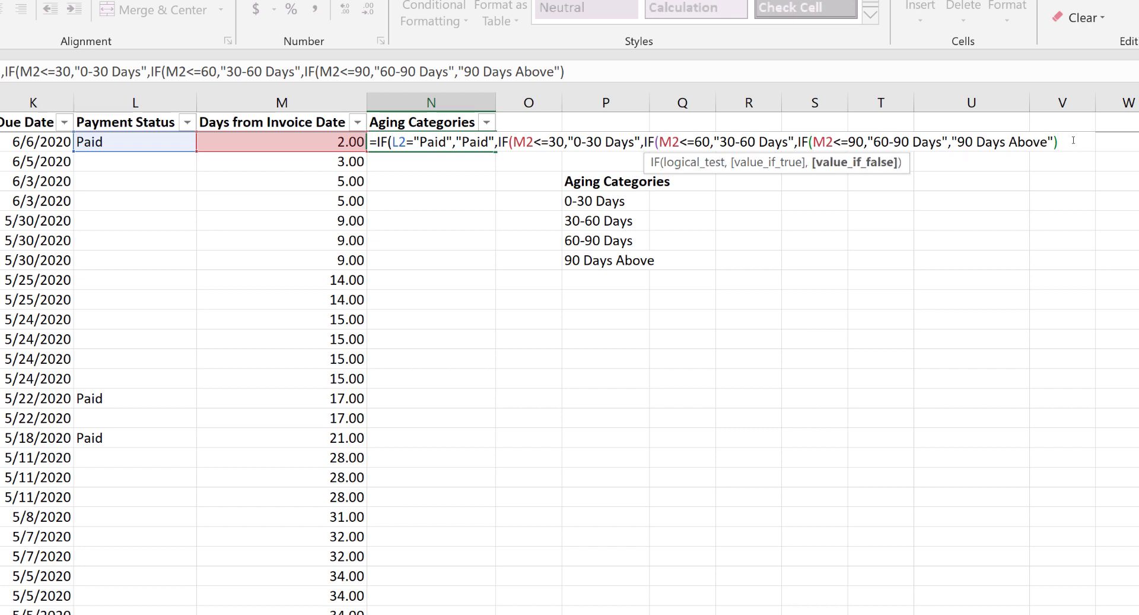
{"action": "type", "text": "))"}
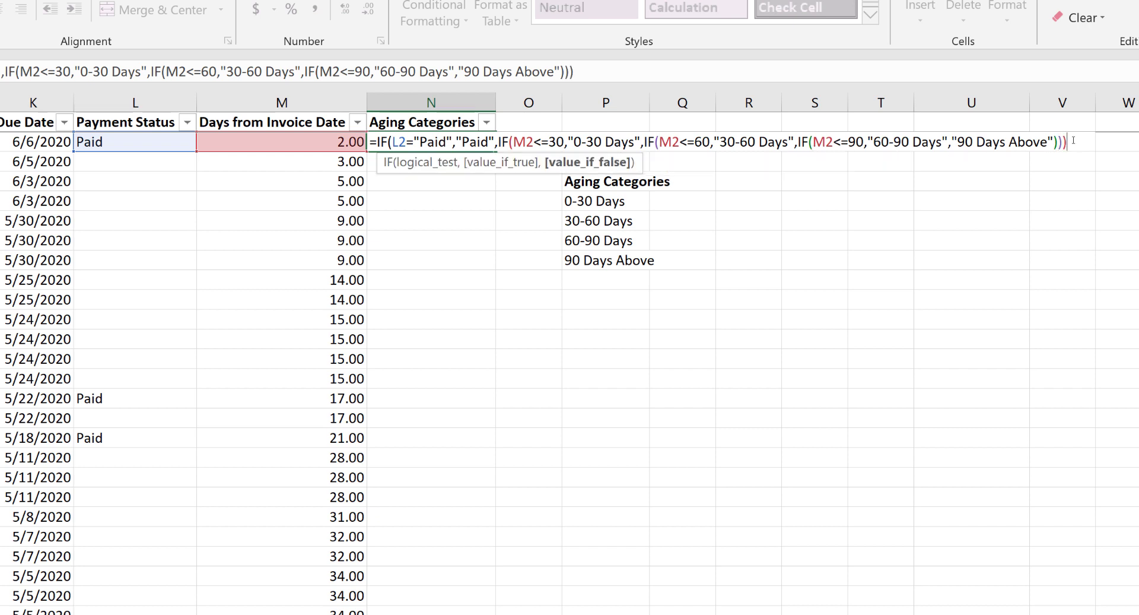
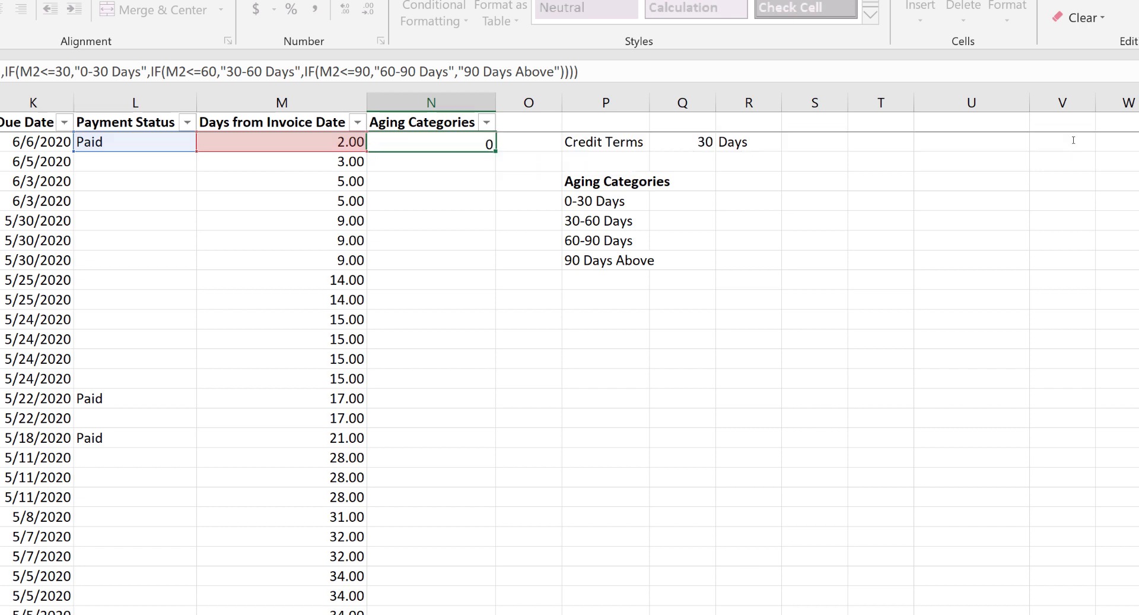
{"action": "key", "text": "Up"}
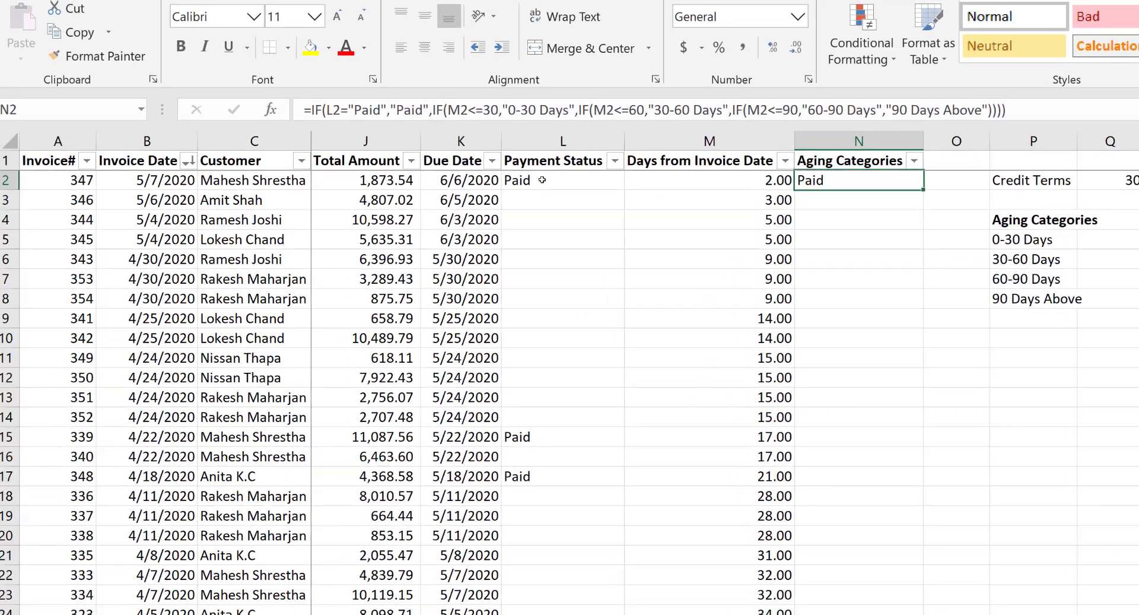
Fill the N2 aging formula down the whole Aging Categories column.
{"action": "left_click", "coordinate": [119, 141]}
{"action": "left_click", "coordinate": [846, 184]}
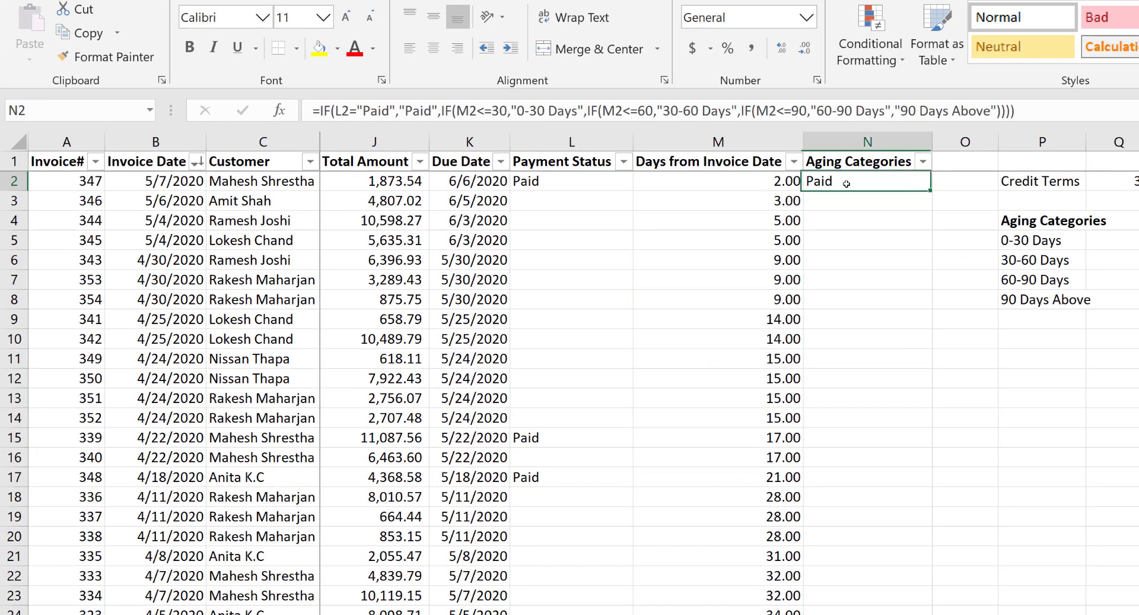
{"action": "double_click", "coordinate": [931, 191]}
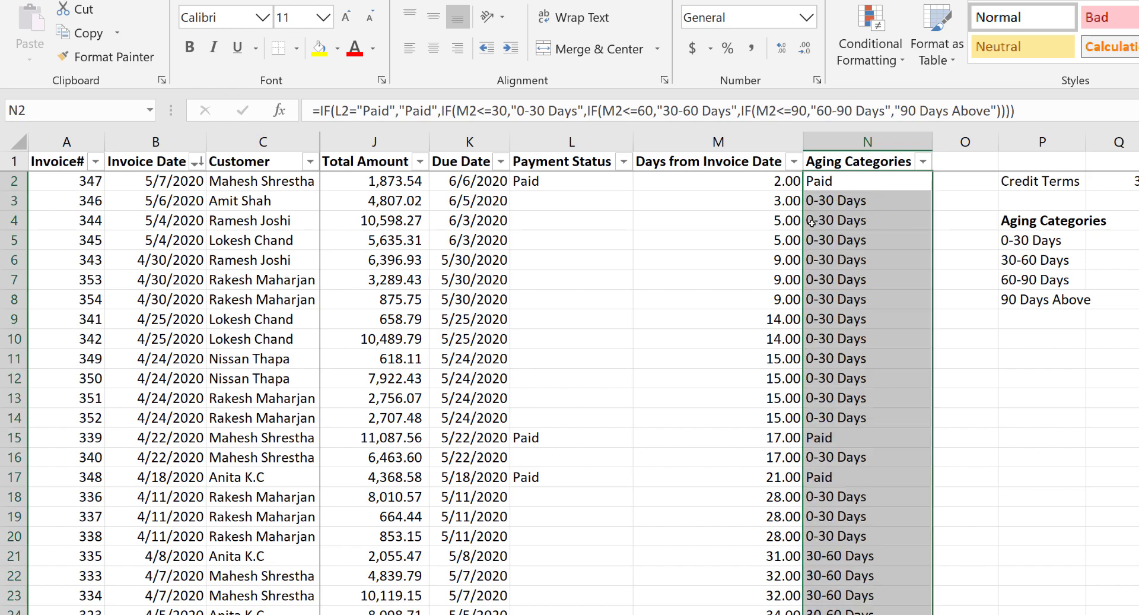
Check the Aging Categories results against payment status and days from invoice date for the newer invoices, down to row 22.
{"action": "left_click", "coordinate": [755, 206]}
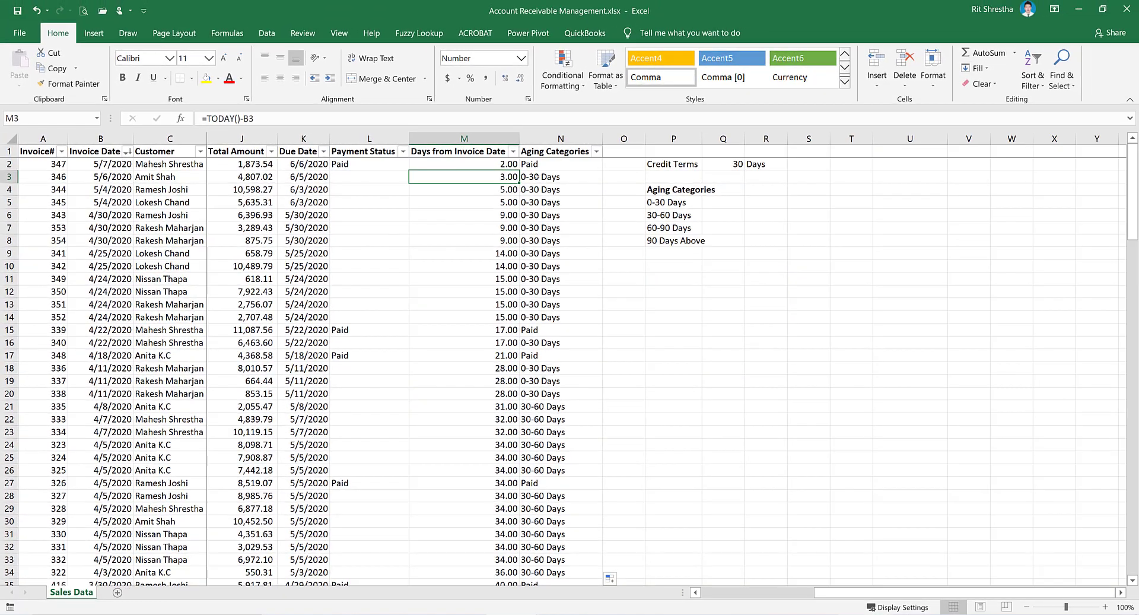
{"action": "left_click", "coordinate": [620, 189]}
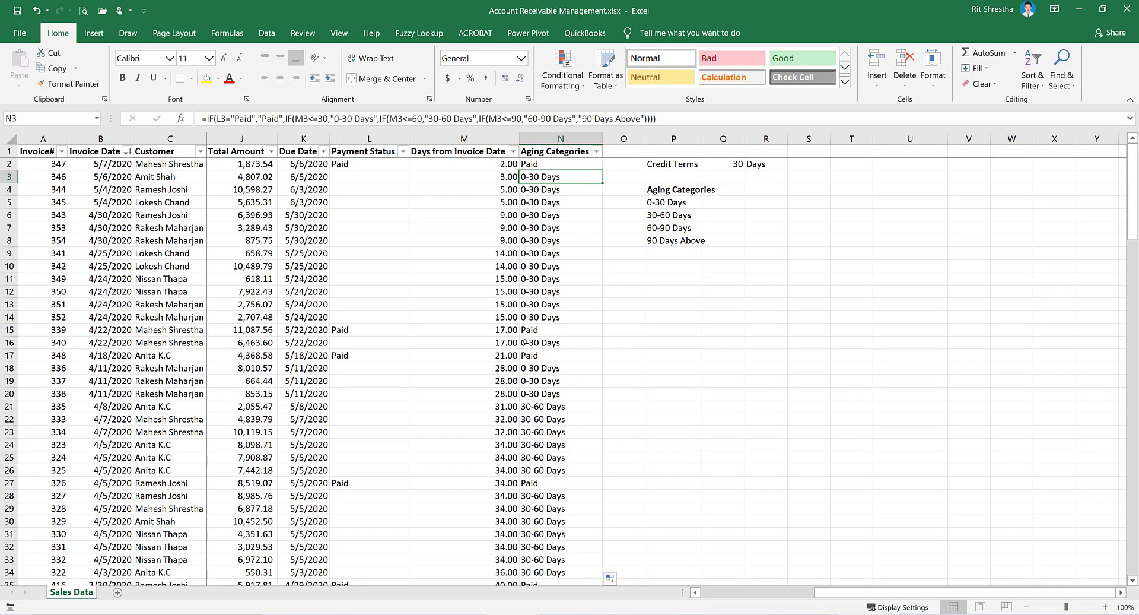
{"action": "left_click", "coordinate": [357, 328]}
{"action": "left_click", "coordinate": [537, 333]}
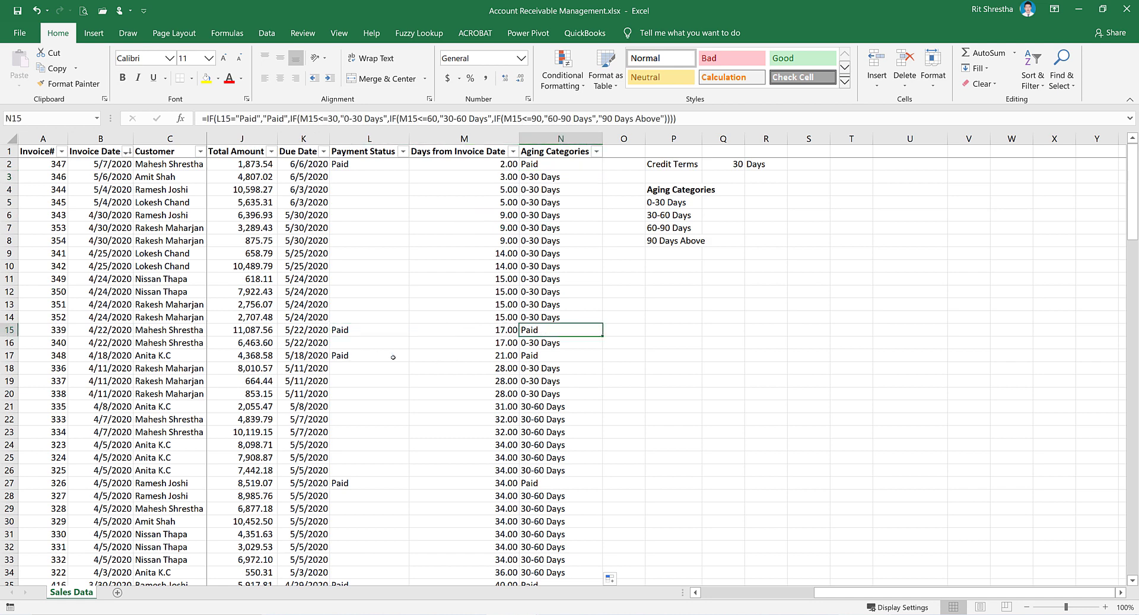
{"action": "scroll", "coordinate": [491, 368], "scroll_direction": "down", "scroll_amount": 2}
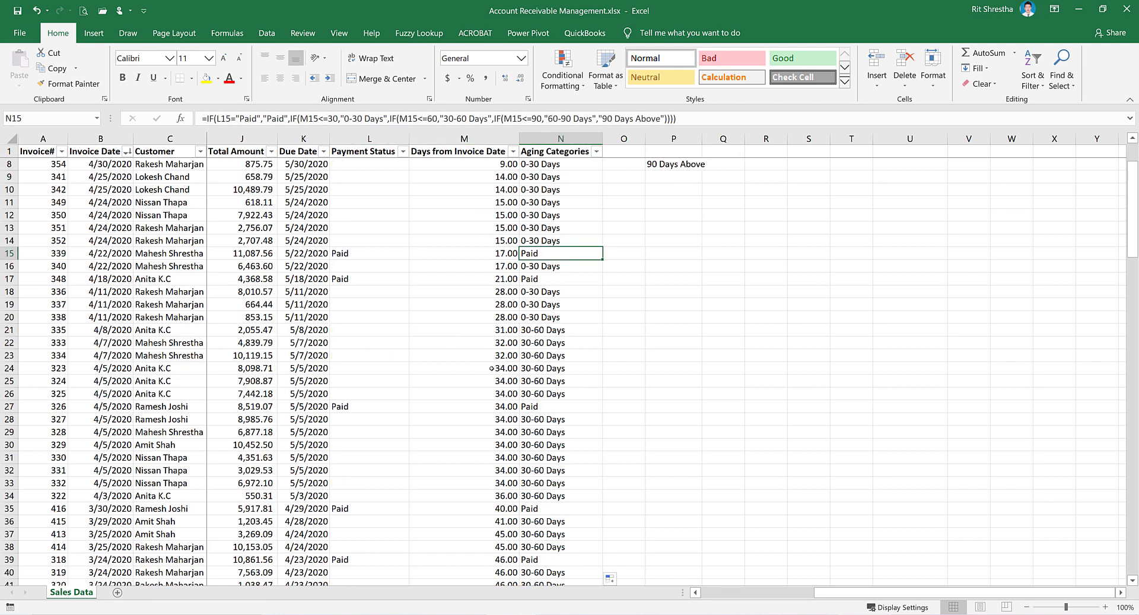
{"action": "left_click", "coordinate": [503, 329]}
{"action": "left_click", "coordinate": [545, 331]}
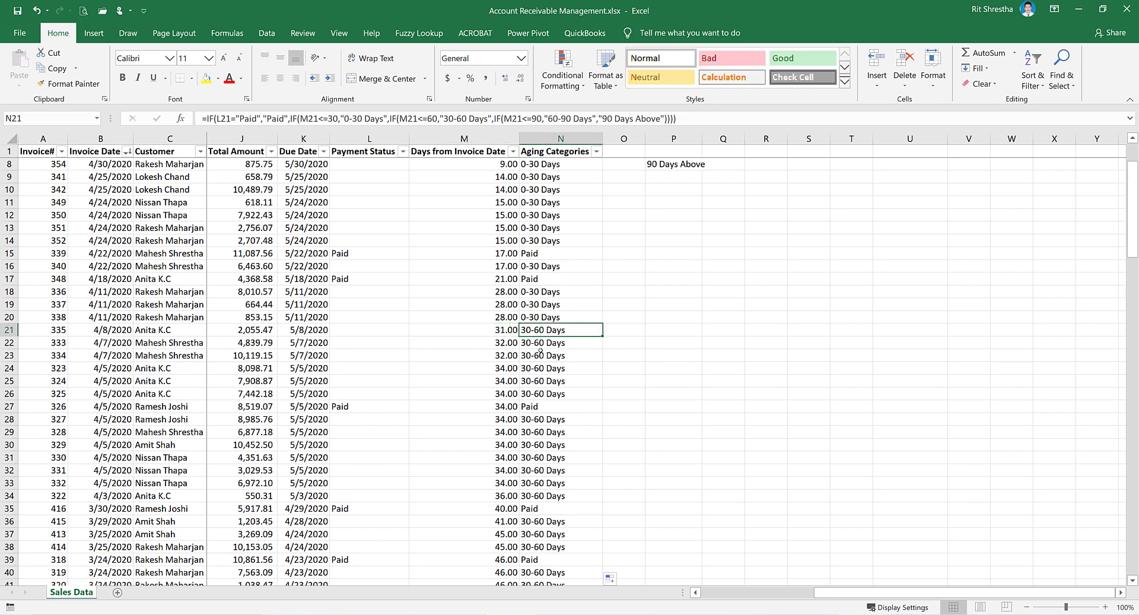
{"action": "left_click", "coordinate": [541, 343]}
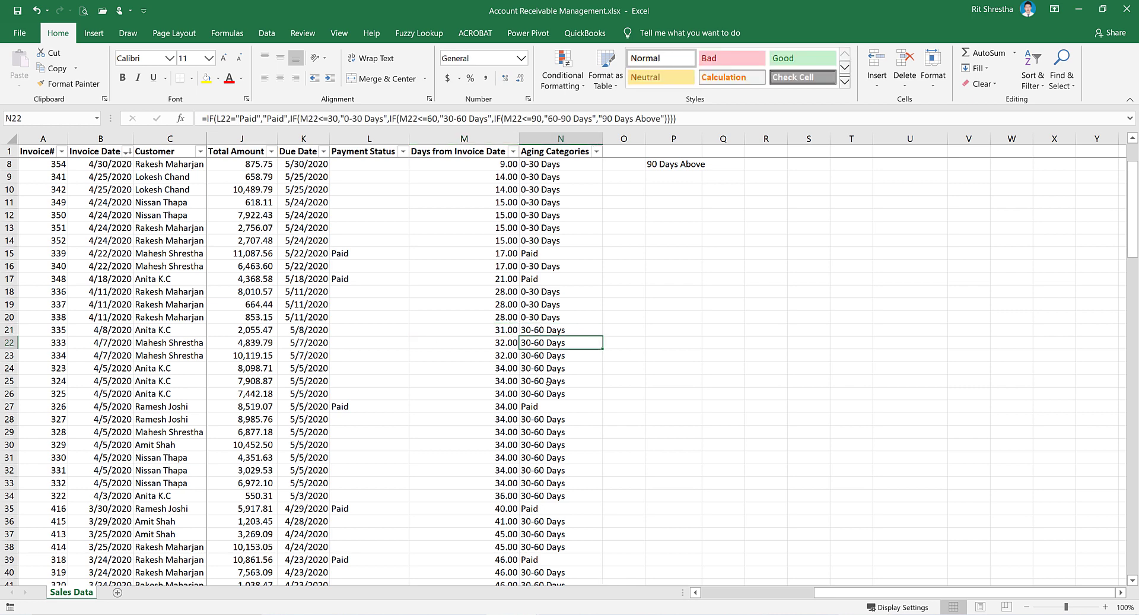
Check the aging categories of the older invoices further down the sheet, and return to the first data row.
{"action": "scroll", "coordinate": [545, 377], "scroll_direction": "down", "scroll_amount": 20}
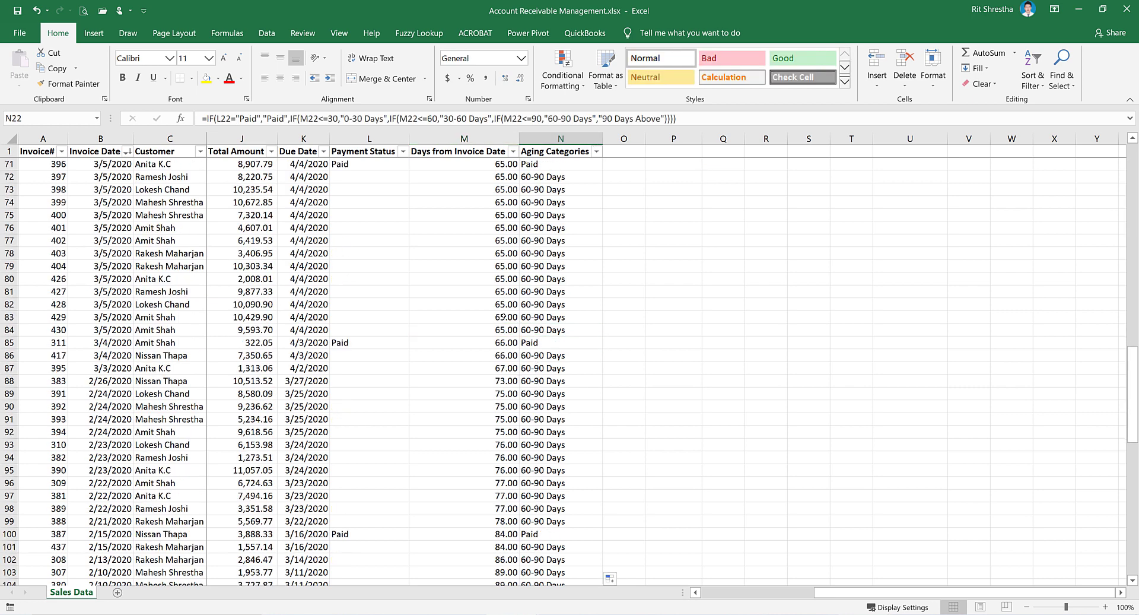
{"action": "left_click", "coordinate": [504, 317]}
{"action": "left_click", "coordinate": [525, 317]}
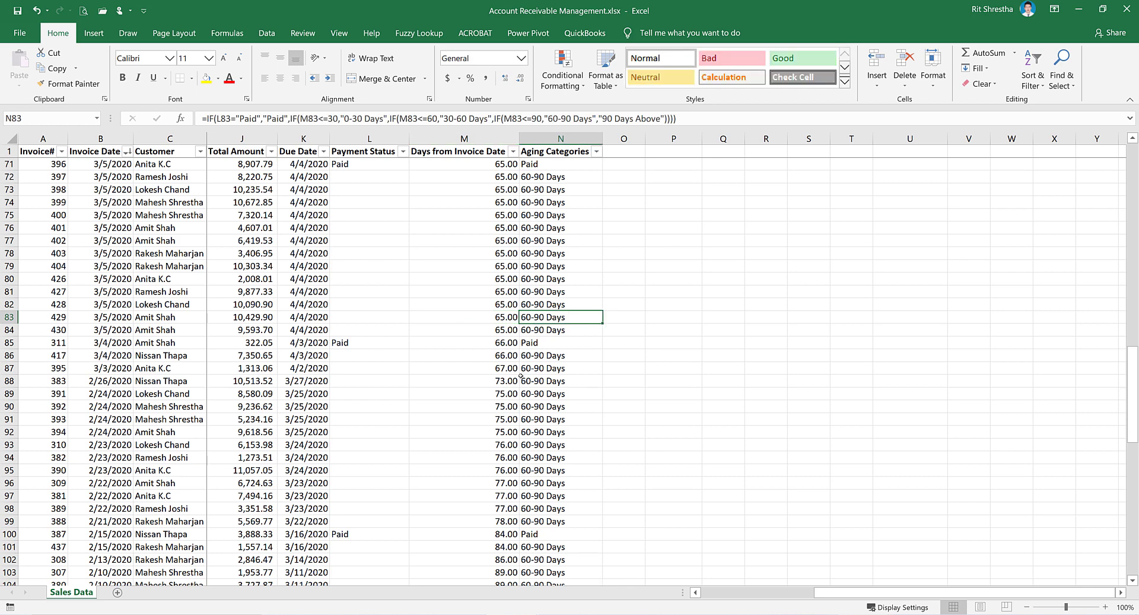
{"action": "scroll", "coordinate": [522, 377], "scroll_direction": "down", "scroll_amount": 9}
{"action": "scroll", "coordinate": [552, 460], "scroll_direction": "down", "scroll_amount": 4}
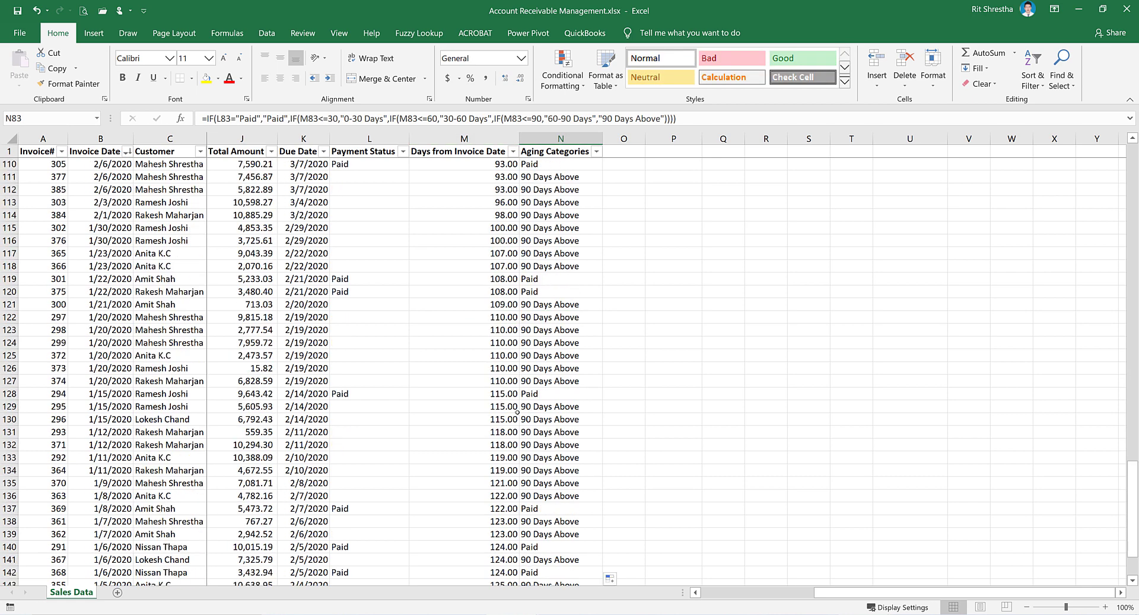
{"action": "left_click_drag", "start_coordinate": [481, 405], "coordinate": [554, 405]}
{"action": "left_click", "coordinate": [503, 329]}
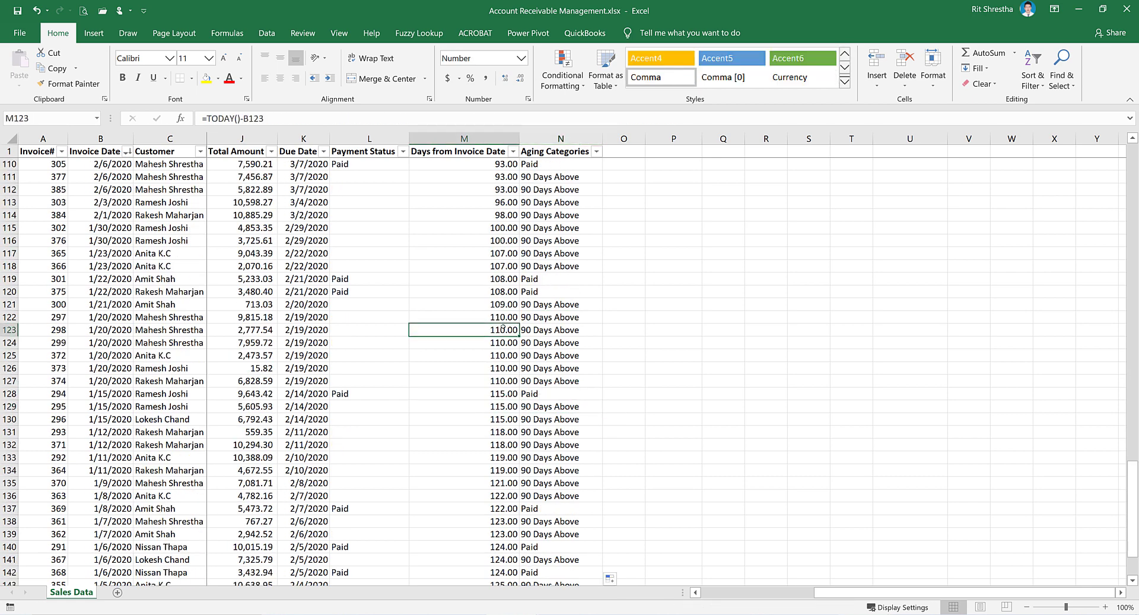
{"action": "key", "text": "ctrl+Up"}
{"action": "key", "text": "Down"}
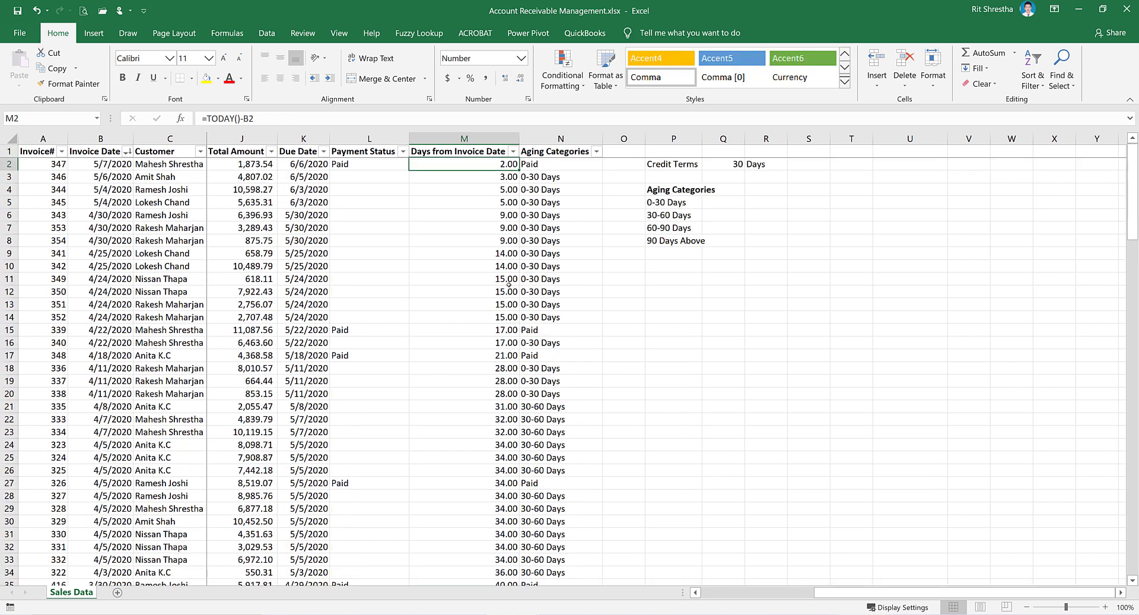
Review the due date, payment status and aging category of the first invoices in the list.
{"action": "left_click", "coordinate": [537, 164]}
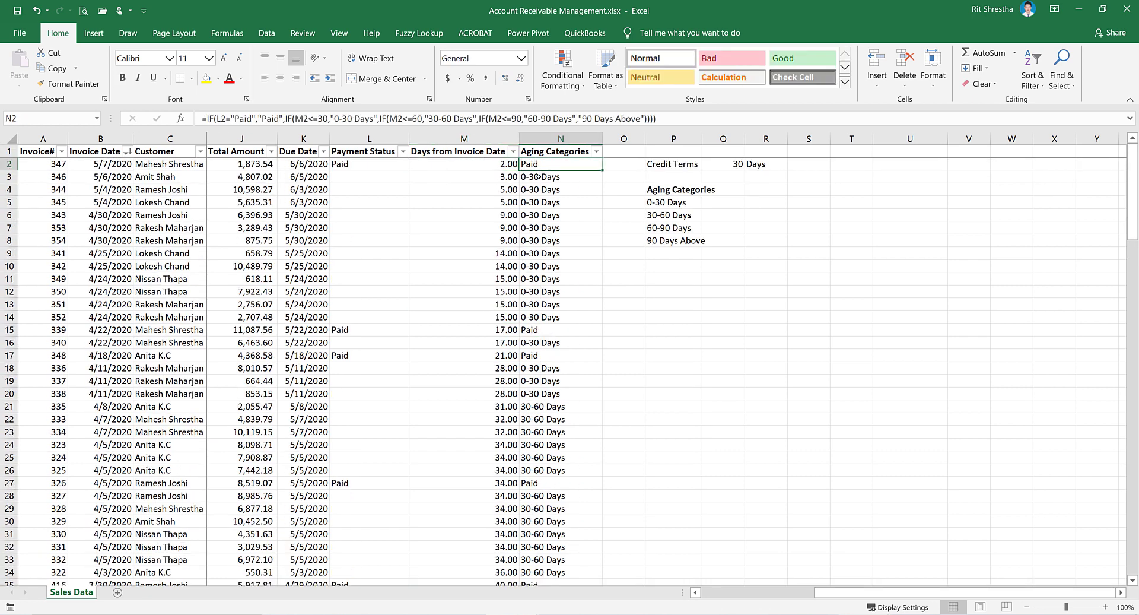
{"action": "key", "text": "Down"}
{"action": "left_click", "coordinate": [294, 165]}
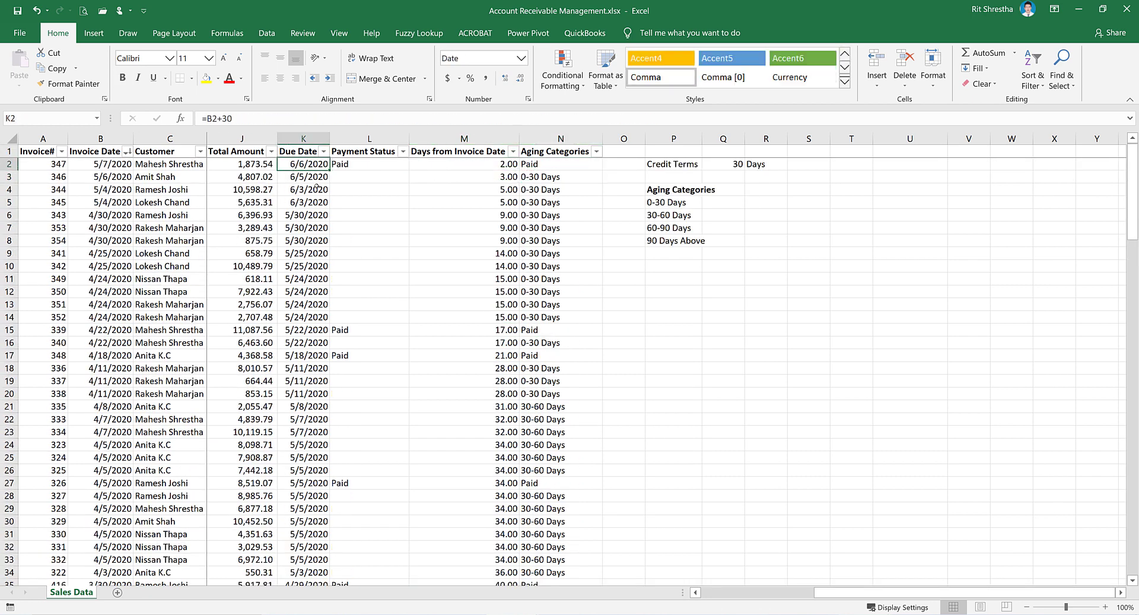
{"action": "left_click", "coordinate": [357, 166]}
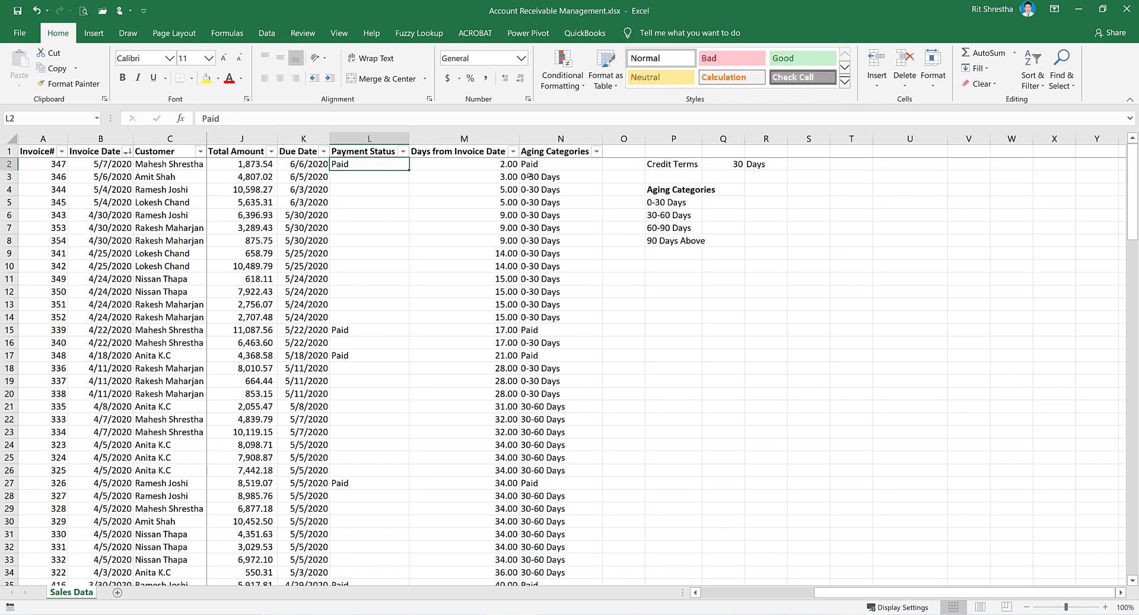
{"action": "left_click", "coordinate": [559, 178]}
{"action": "left_click", "coordinate": [393, 213]}
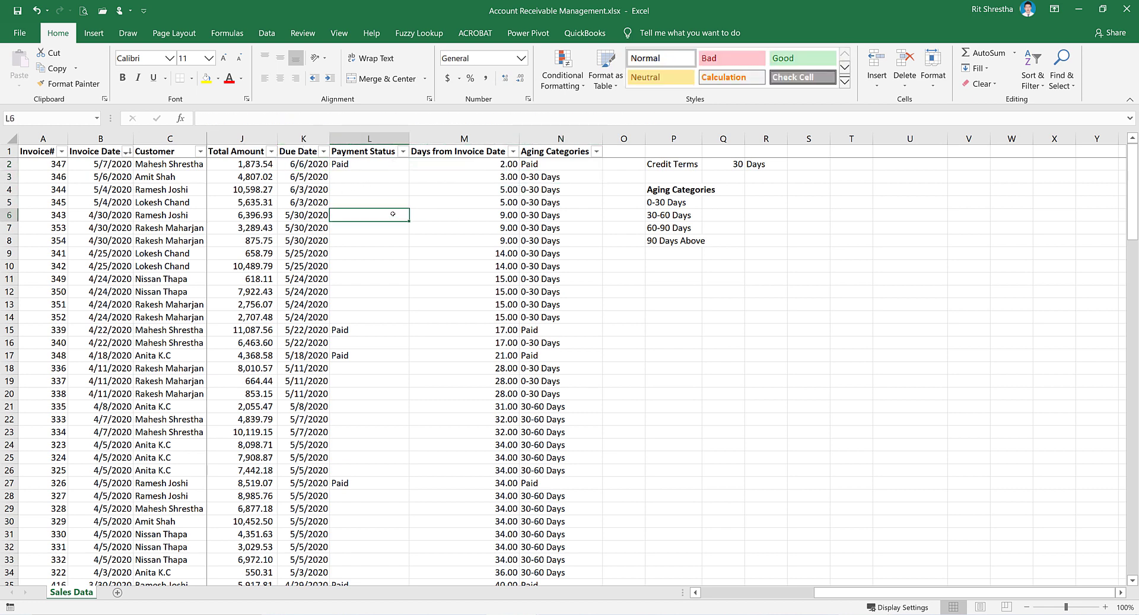
{"action": "key", "text": "Up"}
{"action": "key", "text": "ctrl+Up"}
{"action": "key", "text": "ctrl+Up"}
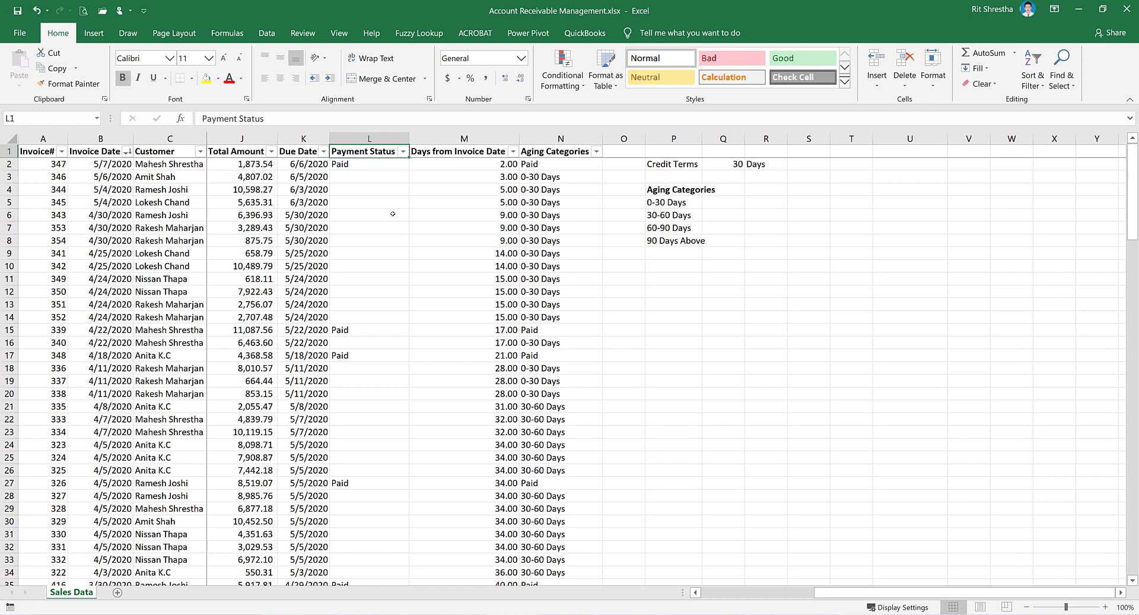
Create a PivotTable on a new worksheet from the Sales Data range A1:N148.
{"action": "key", "text": "ctrl+Left"}
{"action": "key", "text": "Down"}
{"action": "key", "text": "Right"}
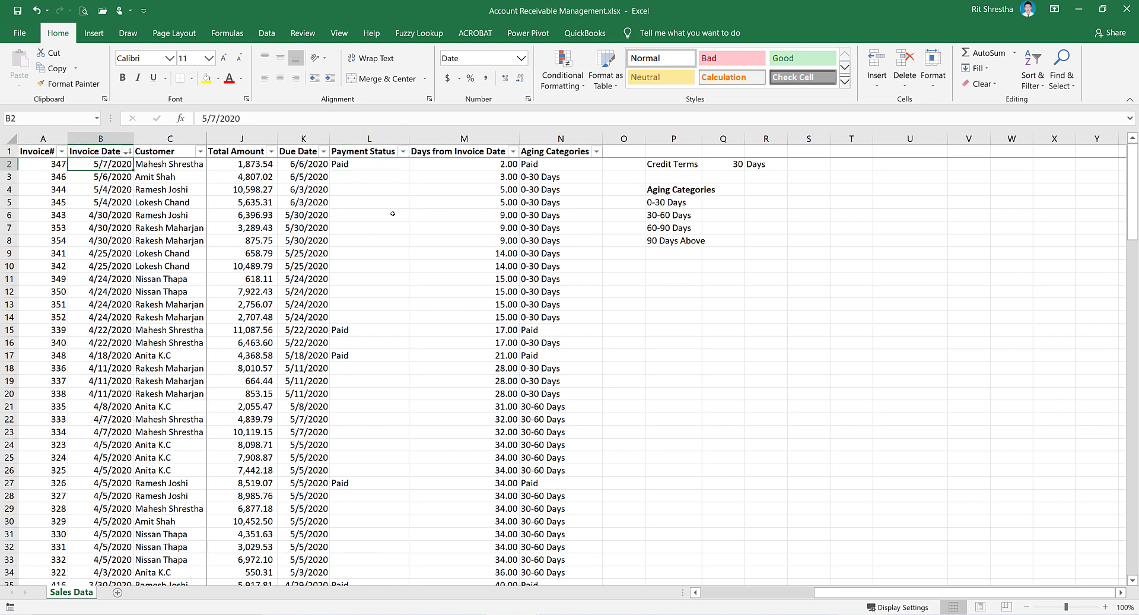
{"action": "key", "text": "Right"}
{"action": "key", "text": "Right"}
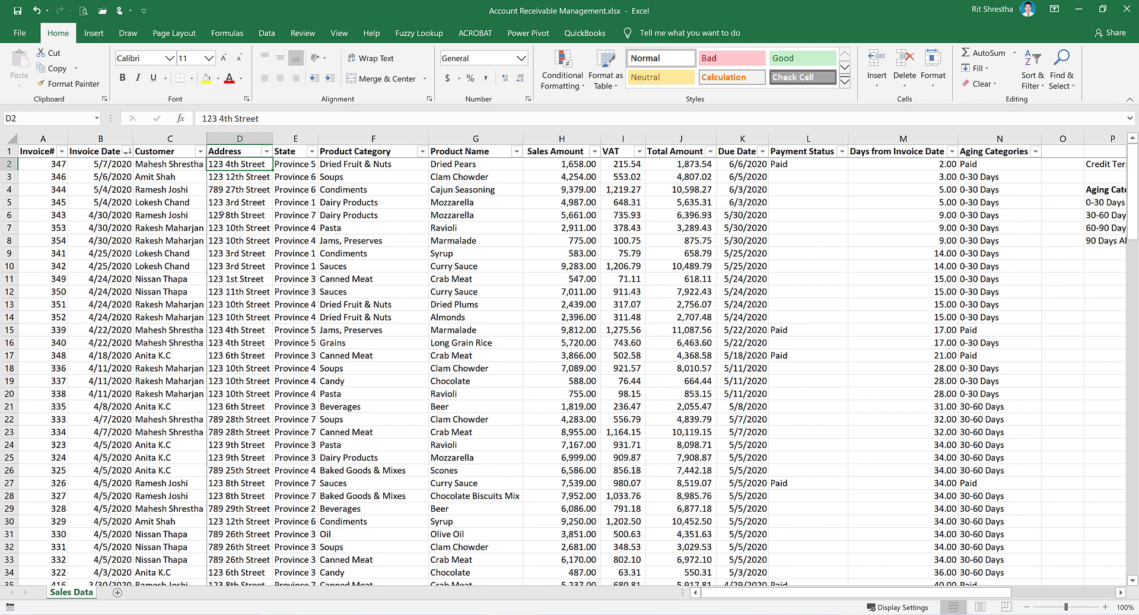
{"action": "left_click", "coordinate": [156, 200]}
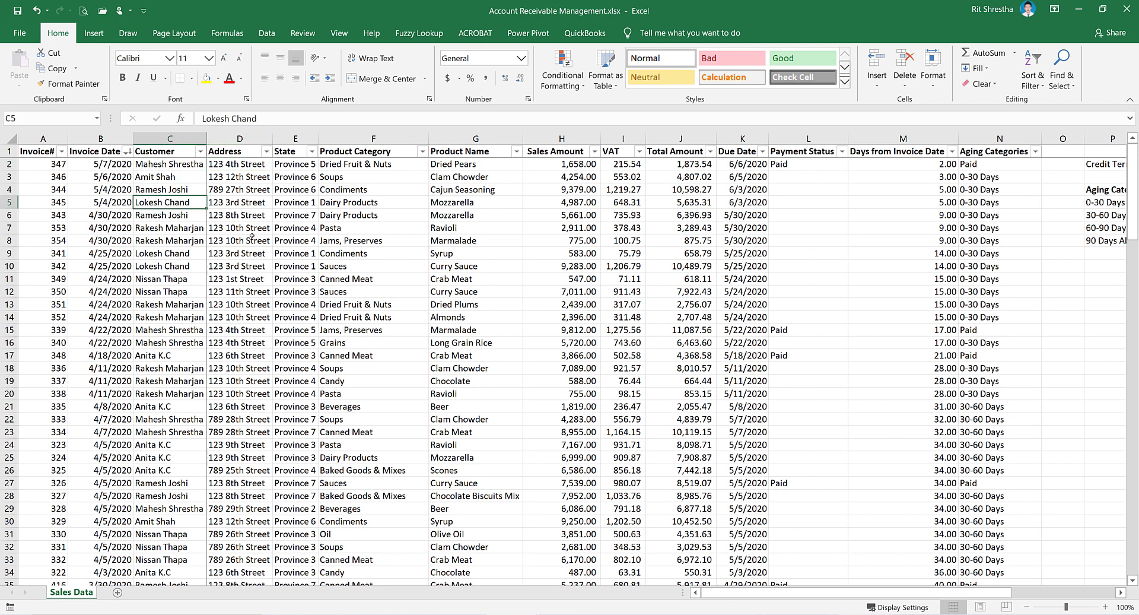
{"action": "left_click", "coordinate": [88, 177]}
{"action": "left_click", "coordinate": [94, 33]}
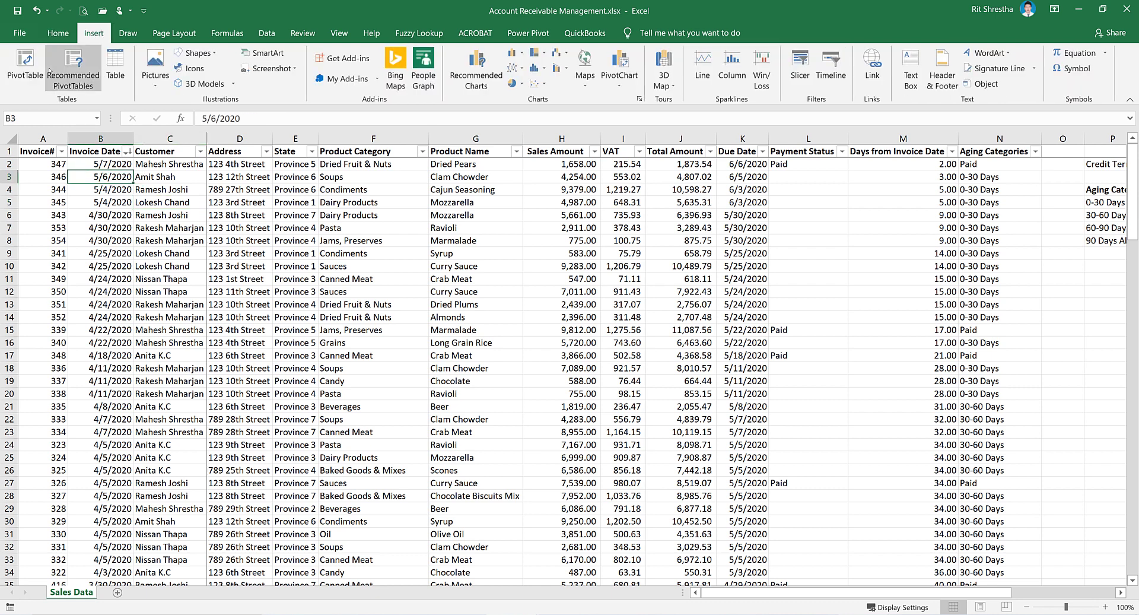
{"action": "left_click", "coordinate": [25, 65]}
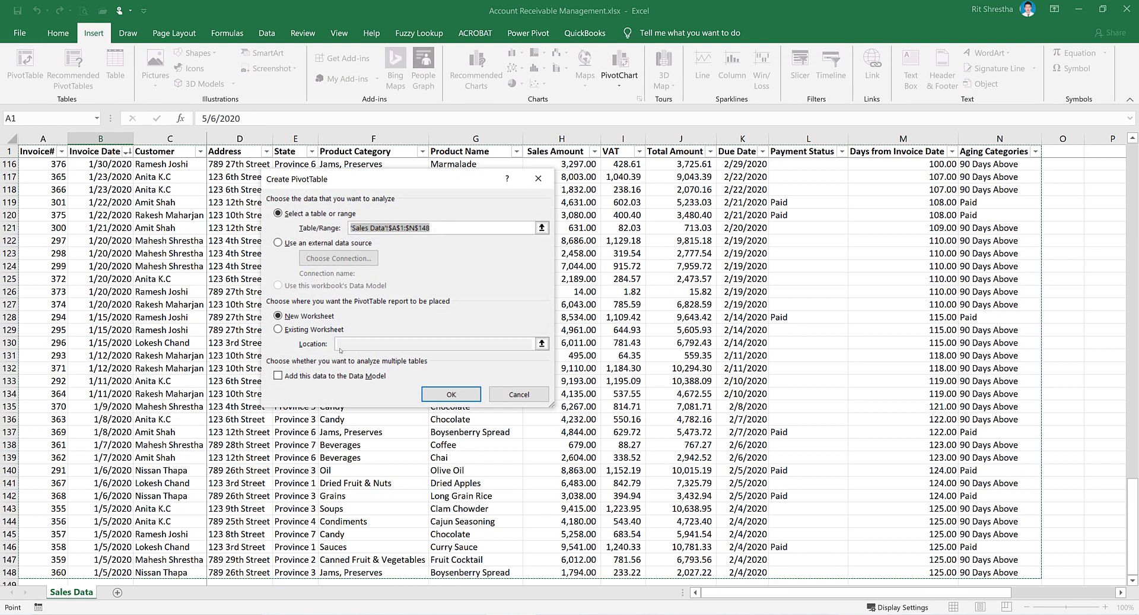
{"action": "left_click", "coordinate": [453, 395]}
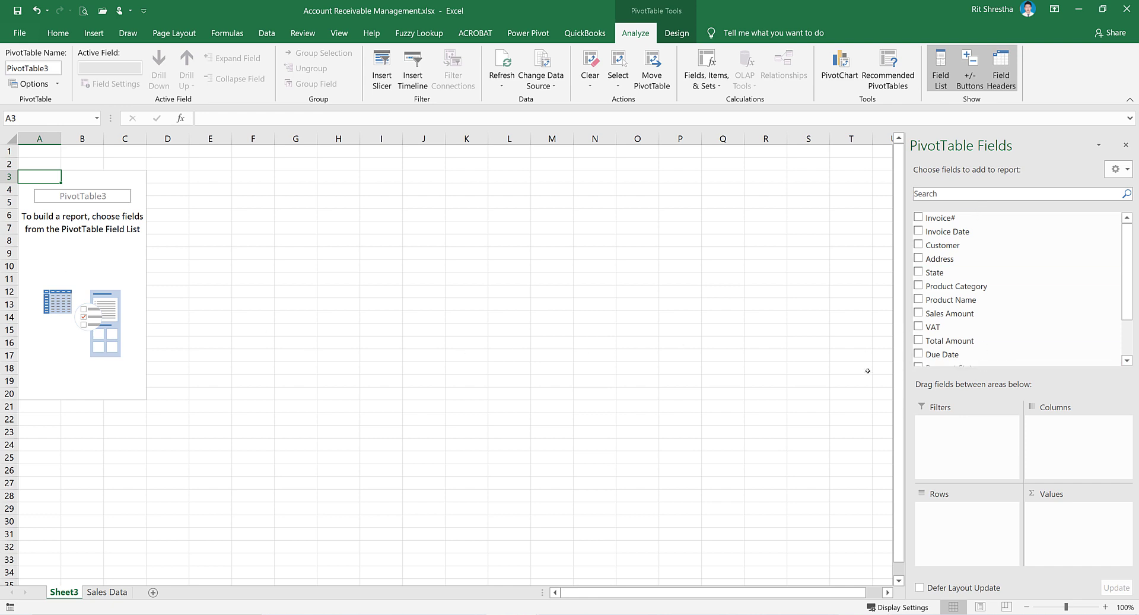
Add Customer as a row field of the PivotTable, with Invoice# nested below it.
{"action": "left_click_drag", "start_coordinate": [943, 245], "coordinate": [959, 519]}
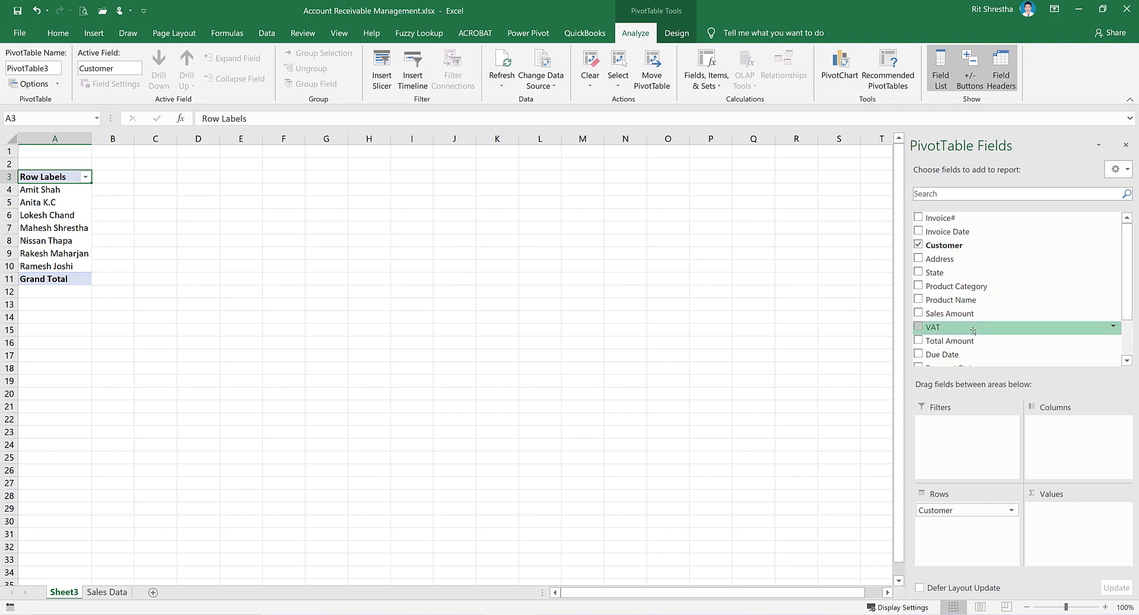
{"action": "left_click_drag", "start_coordinate": [938, 218], "coordinate": [958, 534]}
Examine the invoice numbers listed under the first customer in the PivotTable.
{"action": "left_click", "coordinate": [42, 204]}
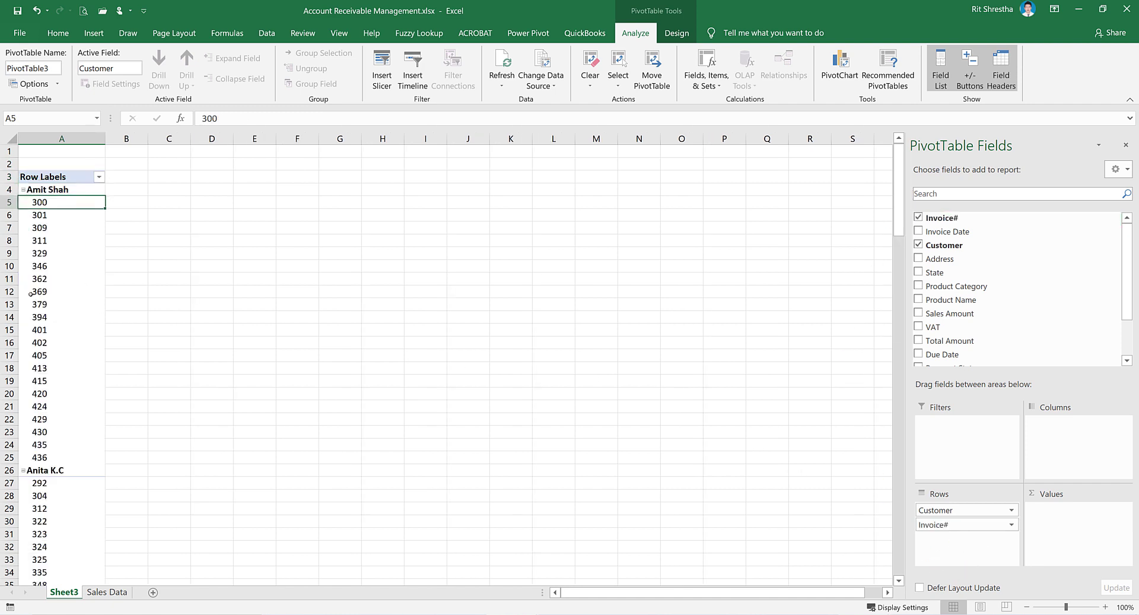
{"action": "key", "text": "shift+Down"}
{"action": "key", "text": "shift+Down"}
{"action": "key", "text": "shift+Down"}
{"action": "key", "text": "shift+Down"}
{"action": "key", "text": "shift+Down"}
{"action": "key", "text": "shift+Down"}
{"action": "key", "text": "shift+Down"}
{"action": "key", "text": "shift+Down"}
{"action": "key", "text": "shift+Down"}
{"action": "key", "text": "shift+Down"}
{"action": "key", "text": "shift+Down"}
{"action": "key", "text": "shift+Down"}
{"action": "key", "text": "shift+Down"}
{"action": "key", "text": "shift+Down"}
{"action": "key", "text": "shift+Down"}
{"action": "key", "text": "shift+Down"}
{"action": "key", "text": "shift+Down"}
{"action": "key", "text": "shift+Down"}
{"action": "key", "text": "shift+Down"}
{"action": "left_click", "coordinate": [54, 206]}
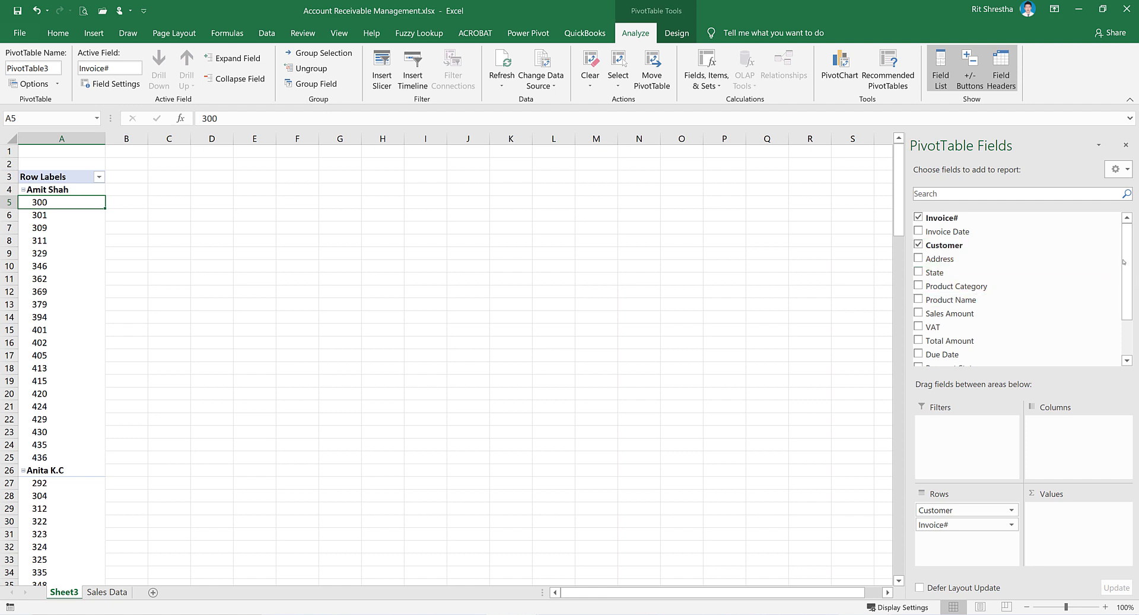
Add Total Amount to the PivotTable as a summed value field.
{"action": "scroll", "coordinate": [1010, 275], "scroll_direction": "down", "scroll_amount": 3}
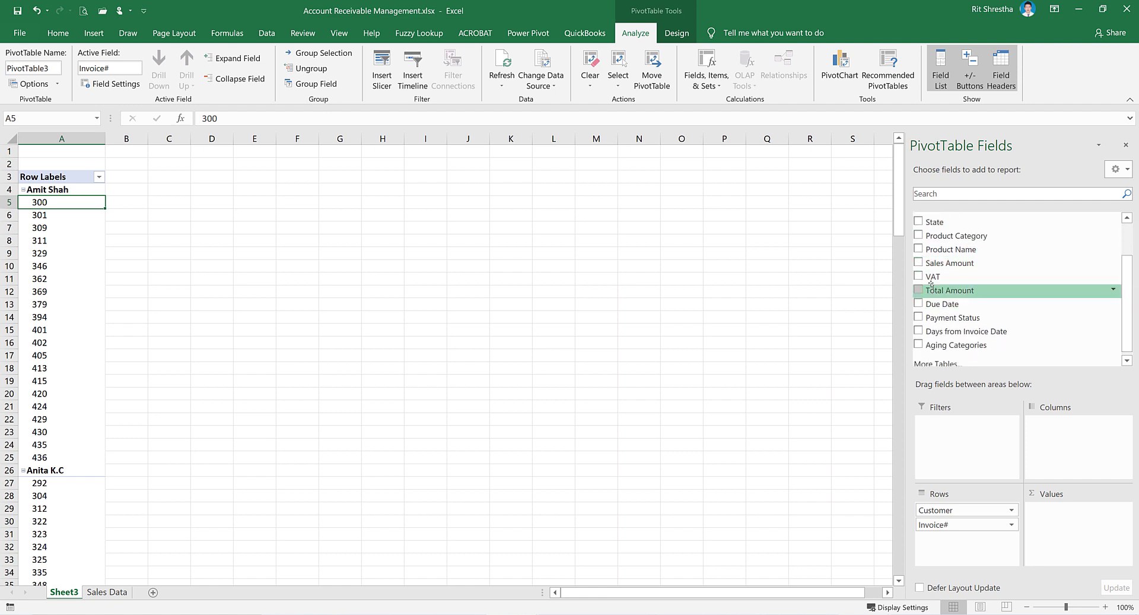
{"action": "left_click_drag", "start_coordinate": [1009, 290], "coordinate": [1093, 523]}
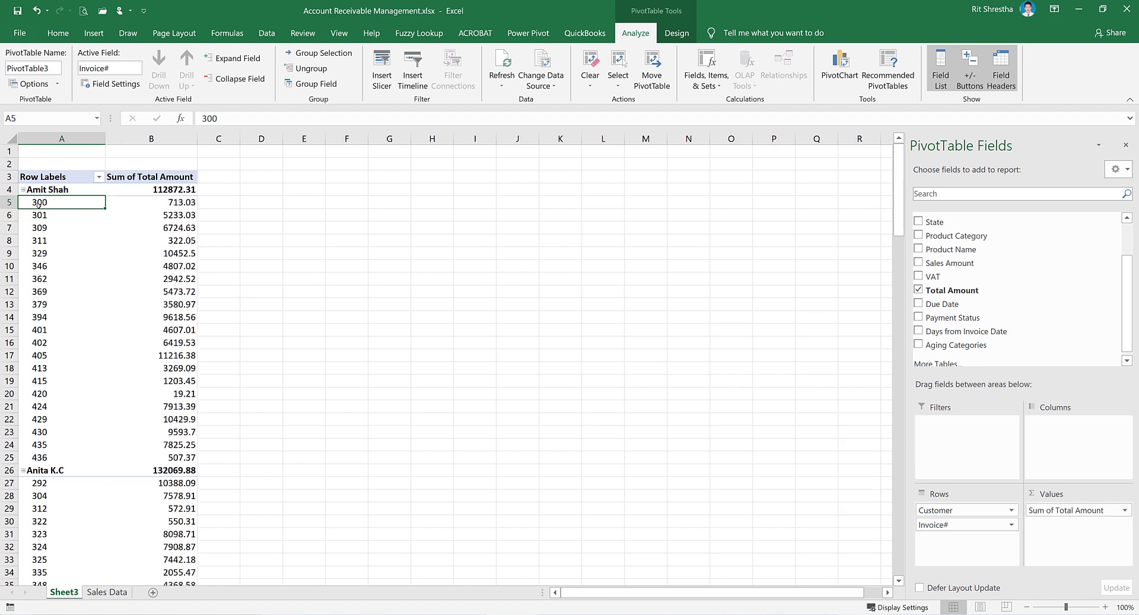
Add Aging Categories as the column field of the PivotTable.
{"action": "left_click", "coordinate": [150, 204]}
{"action": "key", "text": "Down"}
{"action": "key", "text": "Down"}
{"action": "key", "text": "Down"}
{"action": "key", "text": "Down"}
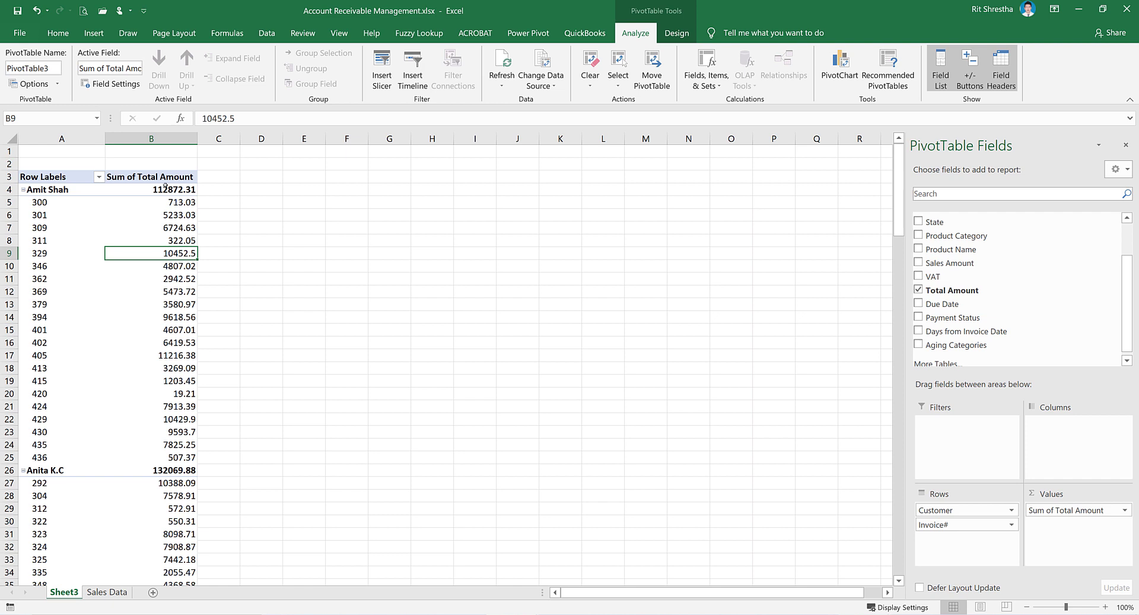
{"action": "scroll", "coordinate": [953, 337], "scroll_direction": "down", "scroll_amount": 1}
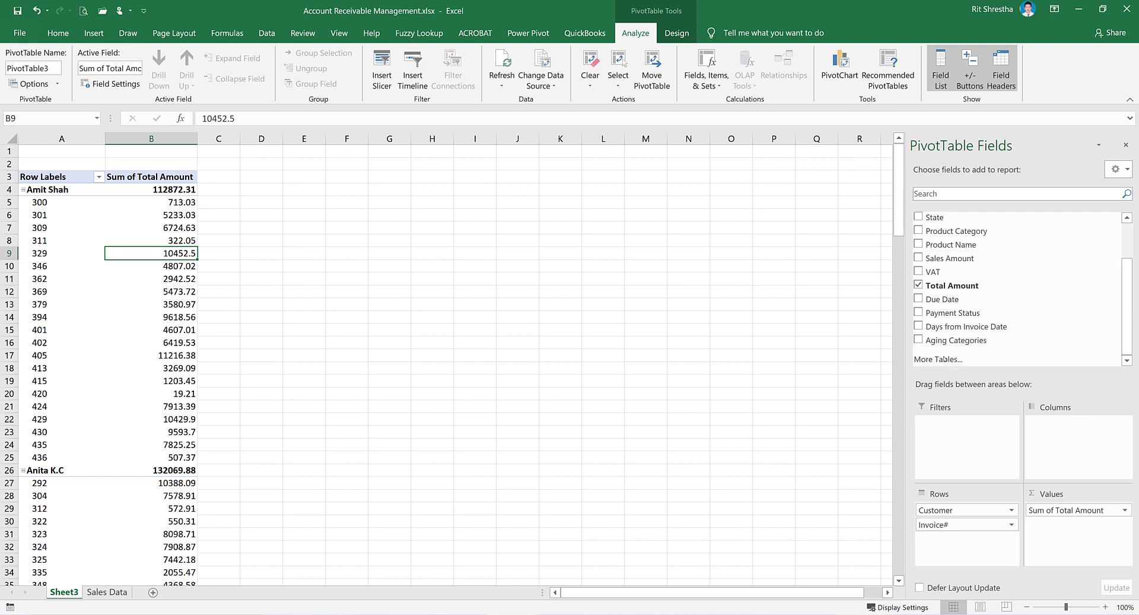
{"action": "left_click_drag", "start_coordinate": [953, 339], "coordinate": [1068, 442]}
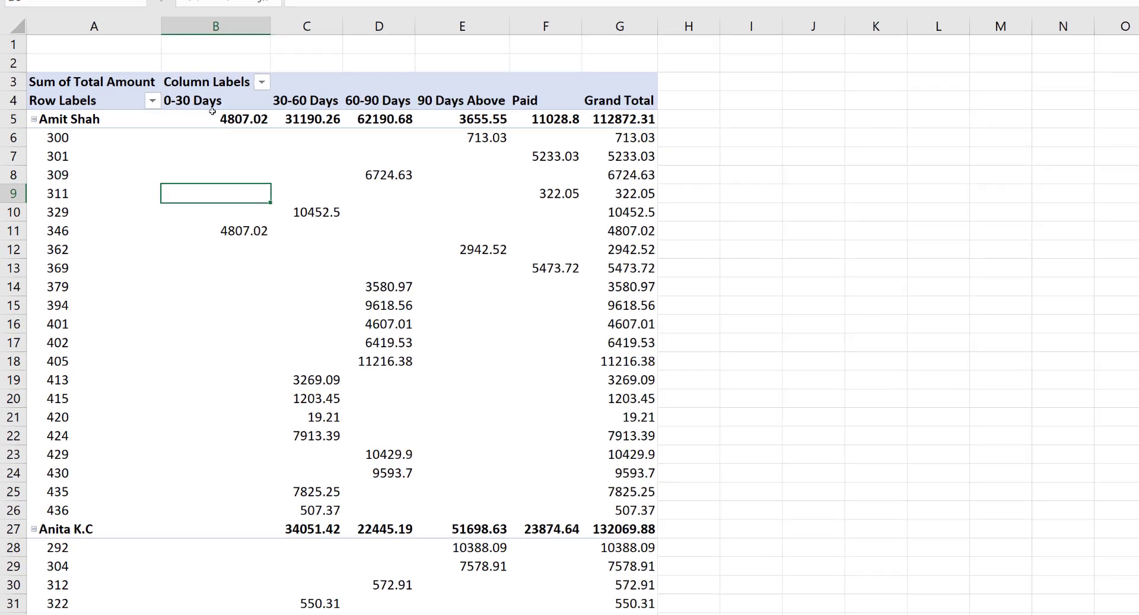
Examine the first customer's totals in each aging category column, from 0-30 Days through Paid.
{"action": "left_click", "coordinate": [195, 122]}
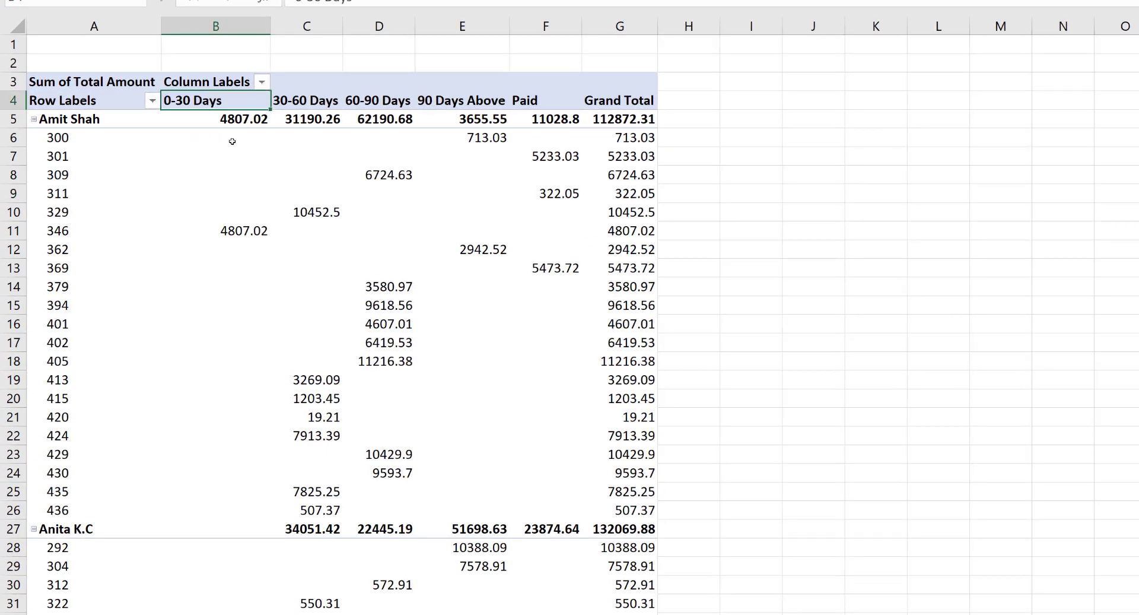
{"action": "left_click", "coordinate": [80, 123]}
{"action": "left_click", "coordinate": [235, 125]}
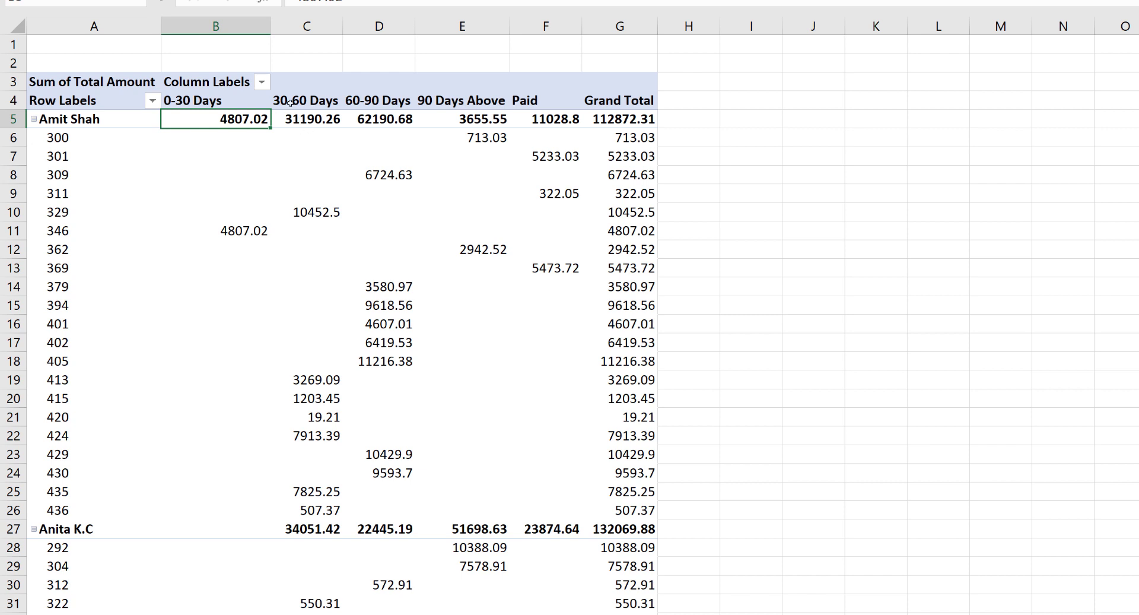
{"action": "left_click", "coordinate": [309, 122]}
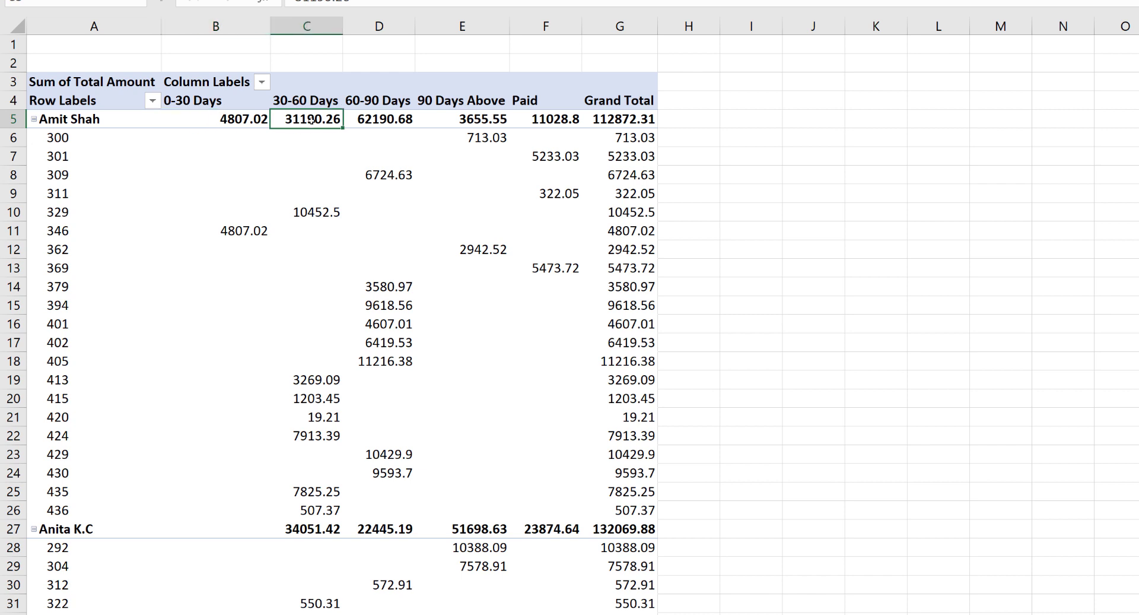
{"action": "left_click", "coordinate": [372, 125]}
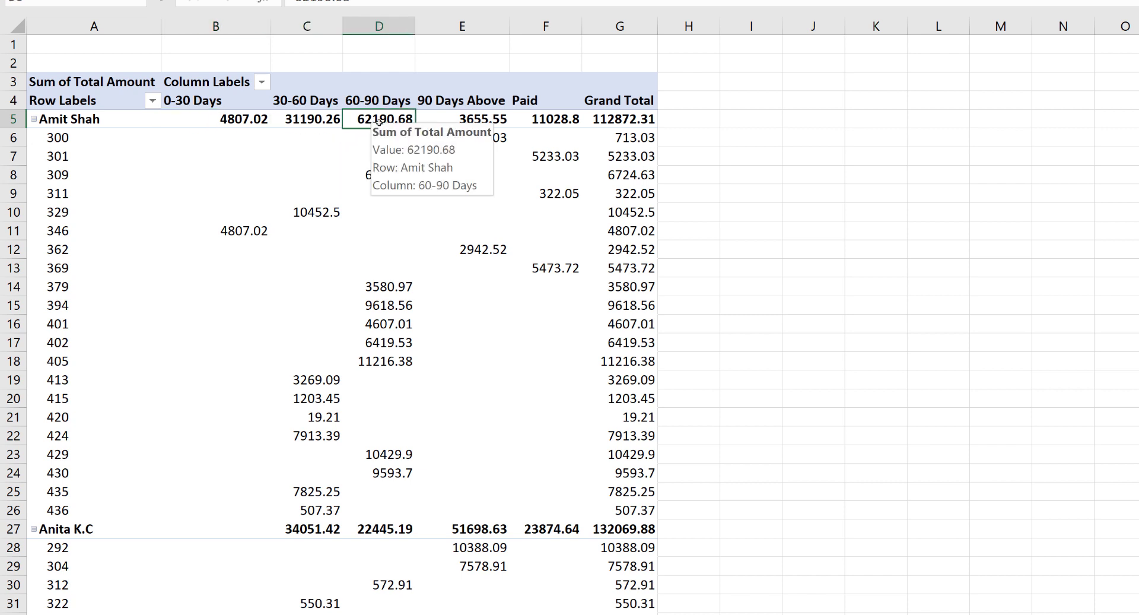
{"action": "left_click", "coordinate": [486, 123]}
{"action": "left_click", "coordinate": [554, 117]}
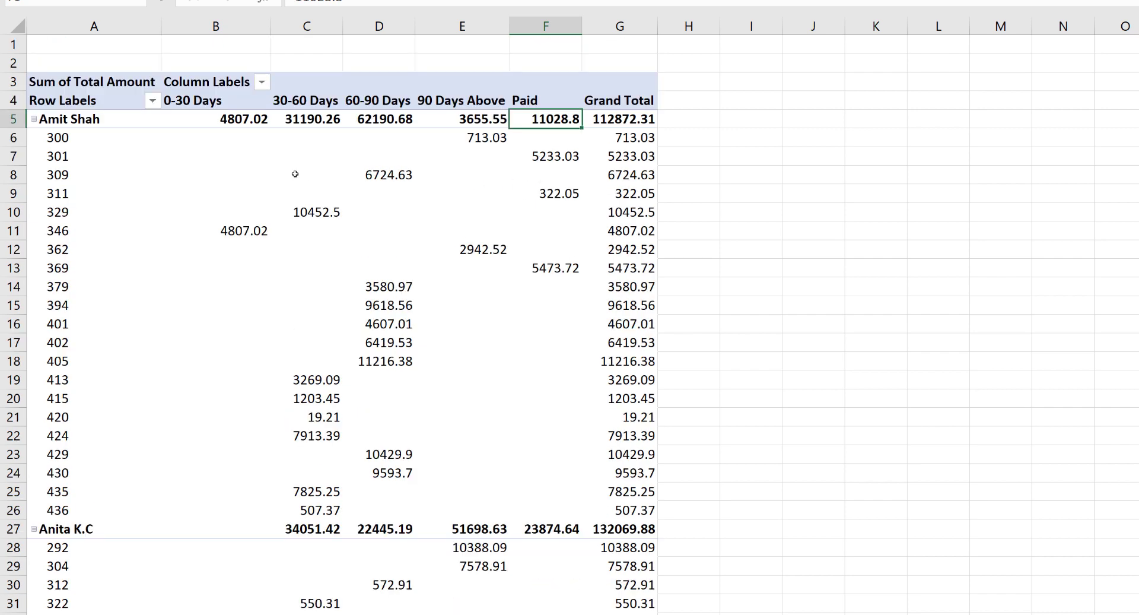
Filter the aging category columns to exclude Paid.
{"action": "left_click", "coordinate": [261, 83]}
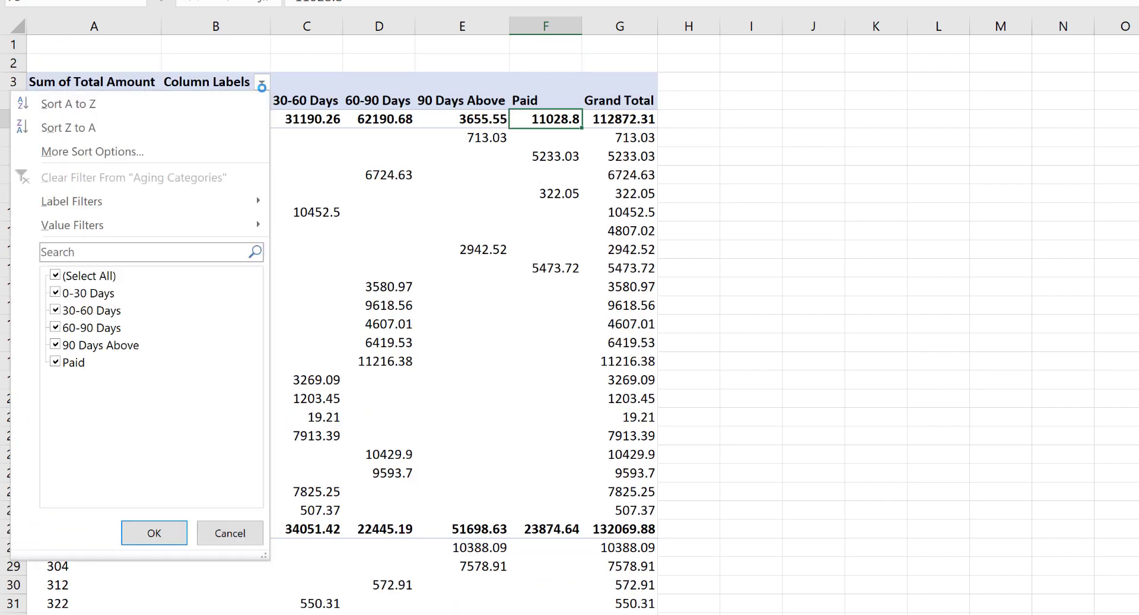
{"action": "left_click", "coordinate": [56, 362]}
{"action": "left_click", "coordinate": [152, 532]}
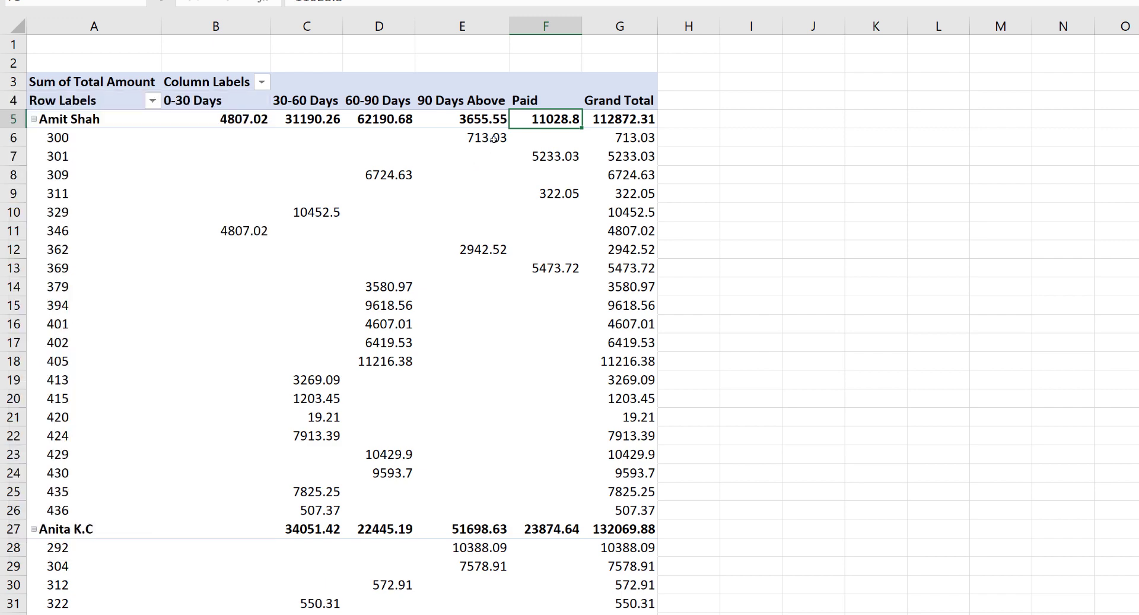
Format the PivotTable's amounts as Number with 2 decimal places and a thousands separator.
{"action": "left_click", "coordinate": [281, 159]}
{"action": "left_click", "coordinate": [309, 176]}
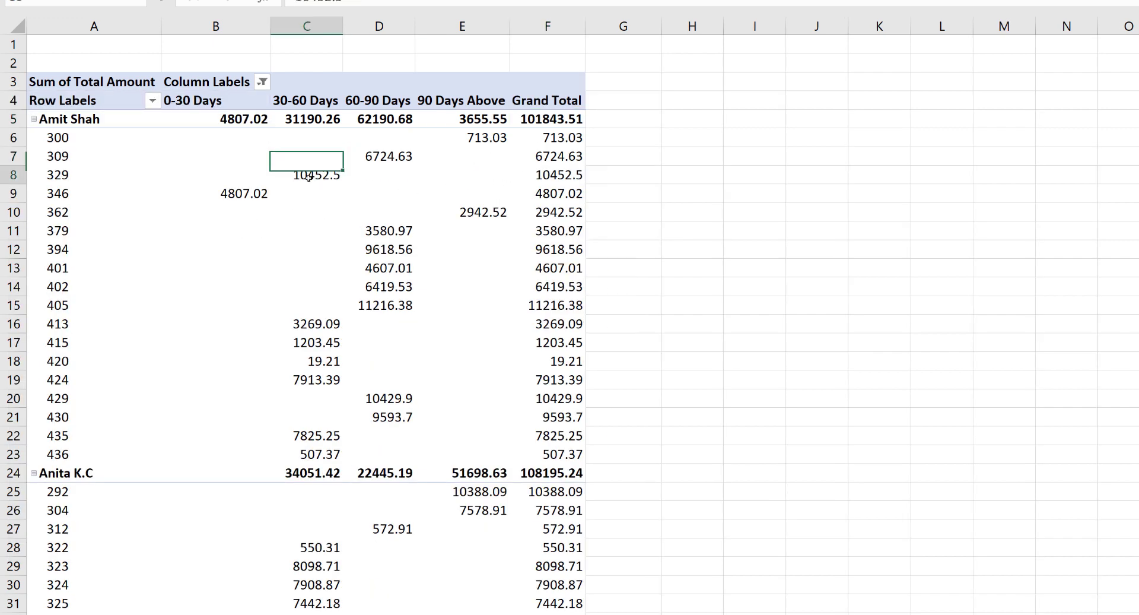
{"action": "right_click", "coordinate": [309, 177]}
{"action": "left_click", "coordinate": [360, 234]}
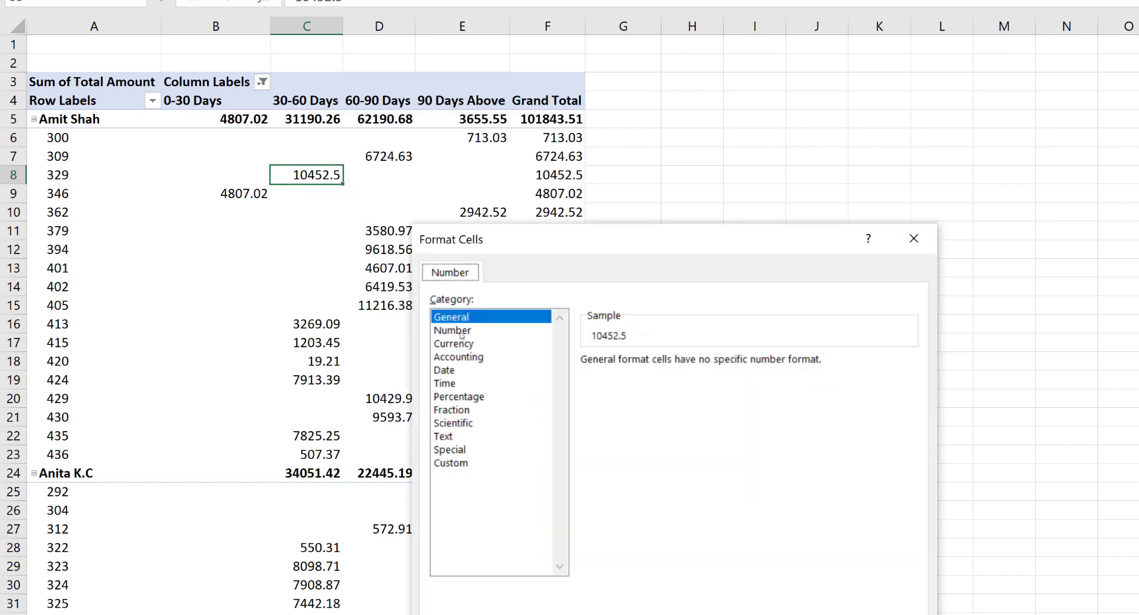
{"action": "left_click", "coordinate": [461, 330]}
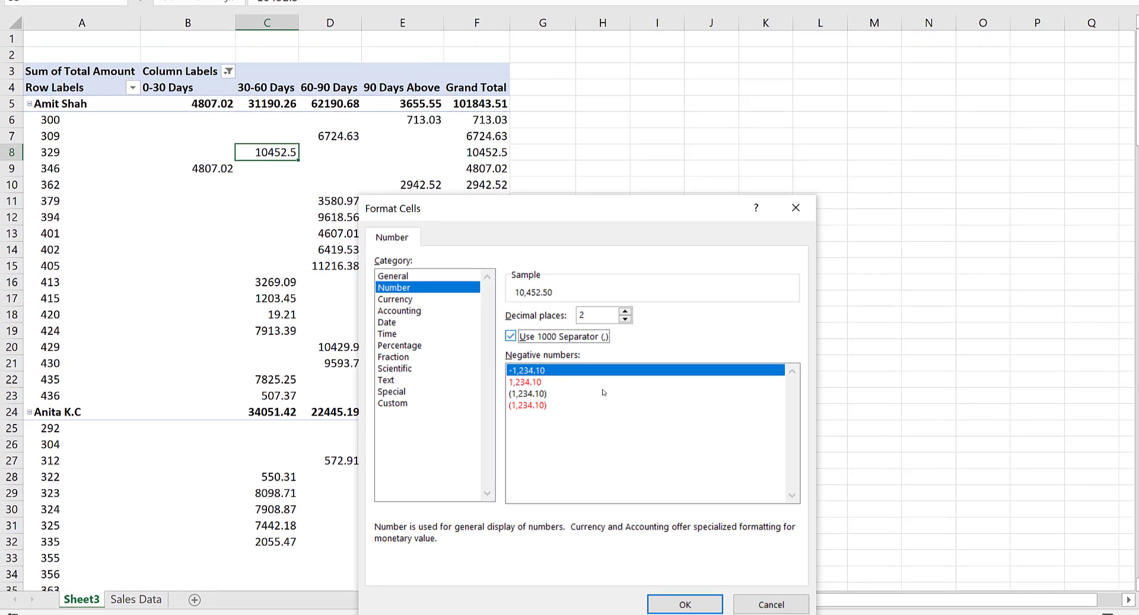
{"action": "left_click", "coordinate": [566, 372]}
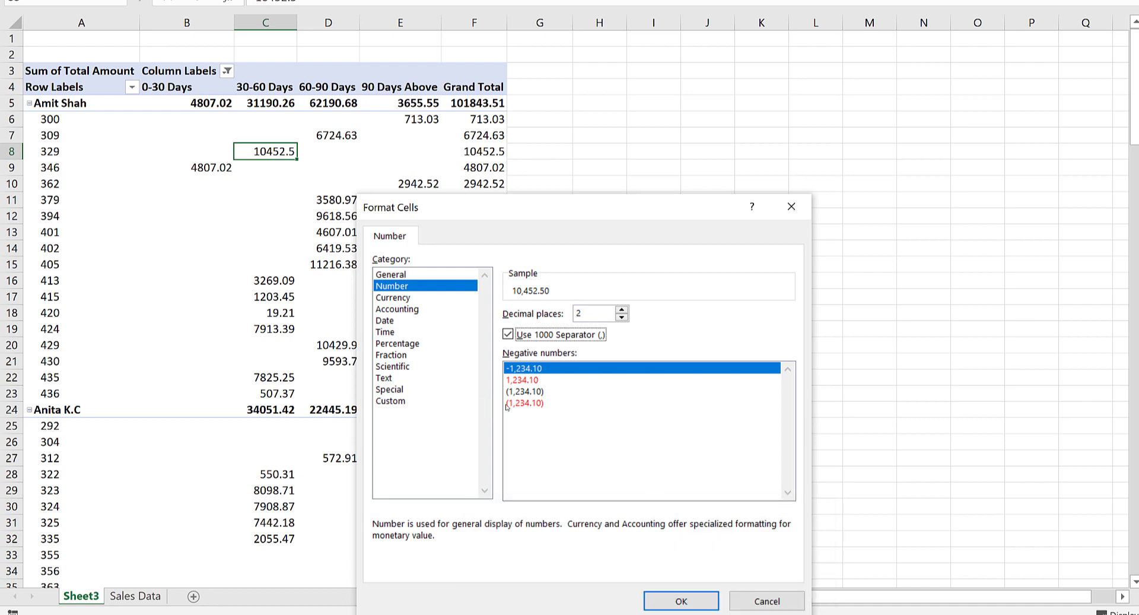
{"action": "left_click", "coordinate": [682, 599]}
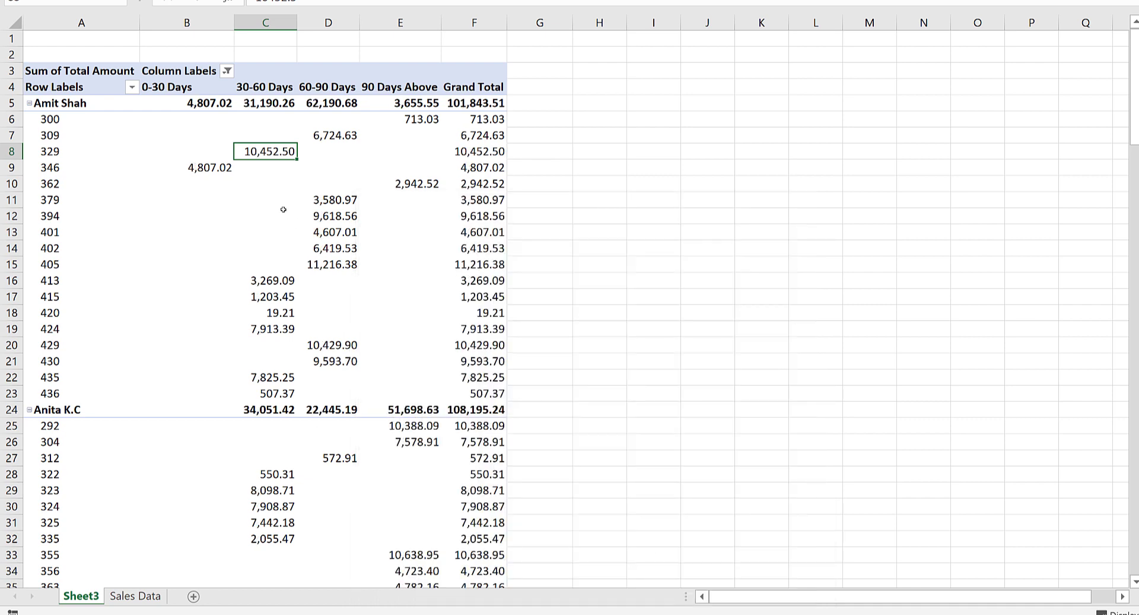
{"action": "left_click", "coordinate": [265, 200]}
{"action": "scroll", "coordinate": [258, 183], "scroll_direction": "down", "scroll_amount": 2}
{"action": "scroll", "coordinate": [178, 166], "scroll_direction": "up", "scroll_amount": 2}
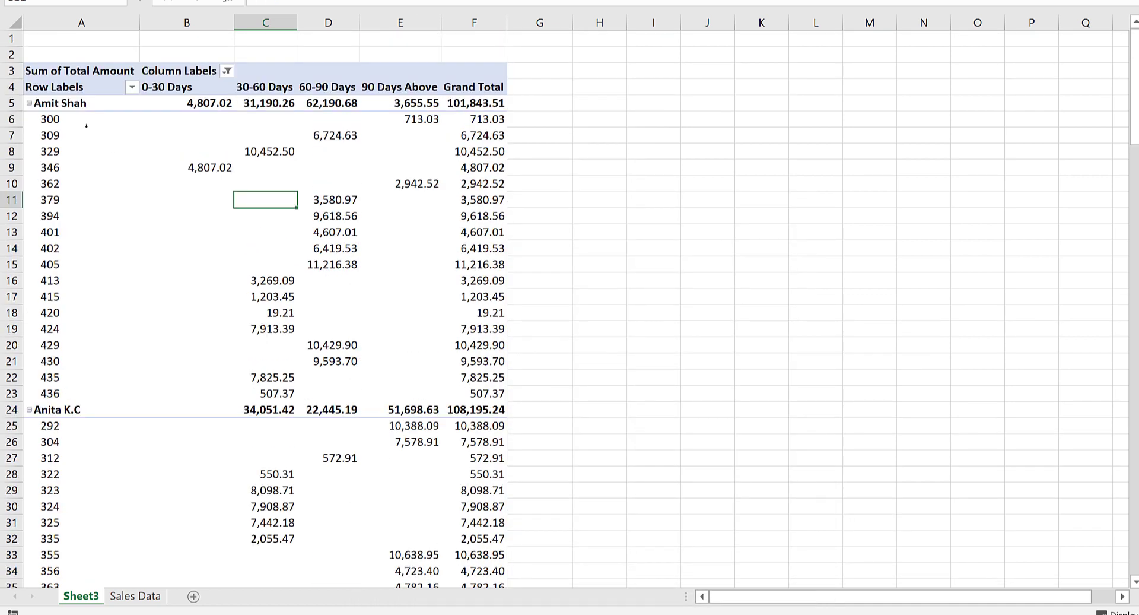
Add Invoice Date as a row field below Invoice# and ungroup its months into individual dates.
{"action": "left_click", "coordinate": [59, 118]}
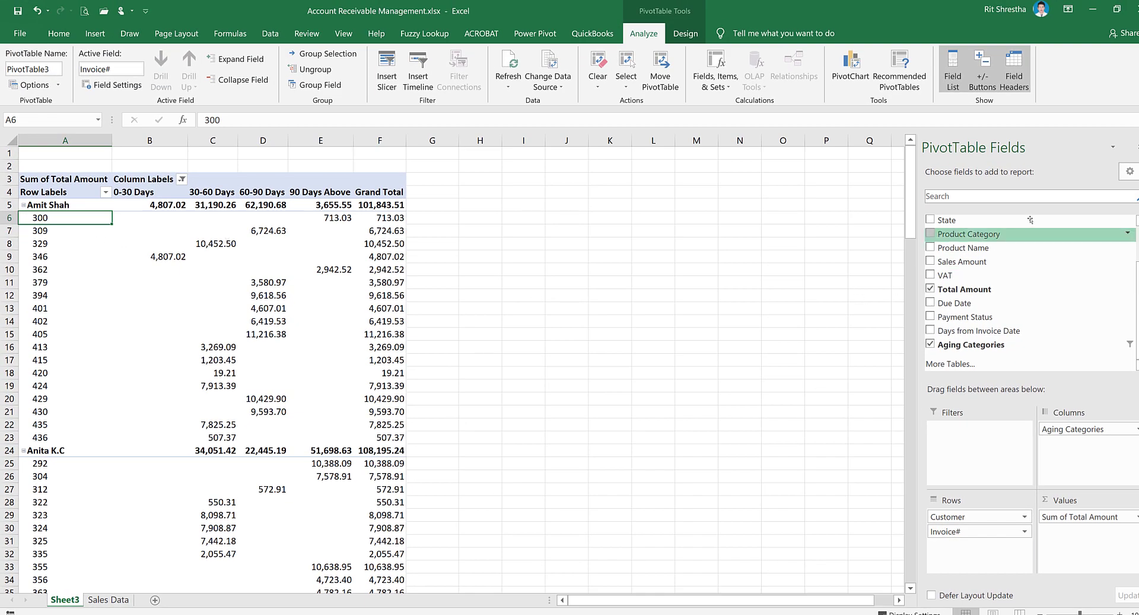
{"action": "scroll", "coordinate": [982, 261], "scroll_direction": "up", "scroll_amount": 2}
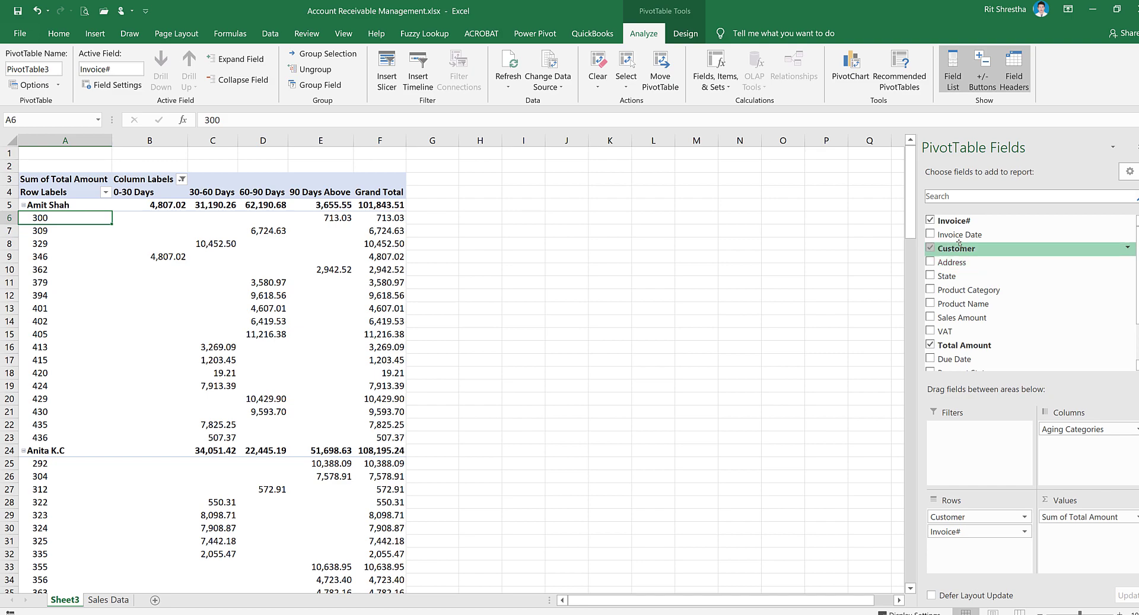
{"action": "left_click_drag", "start_coordinate": [960, 234], "coordinate": [973, 553]}
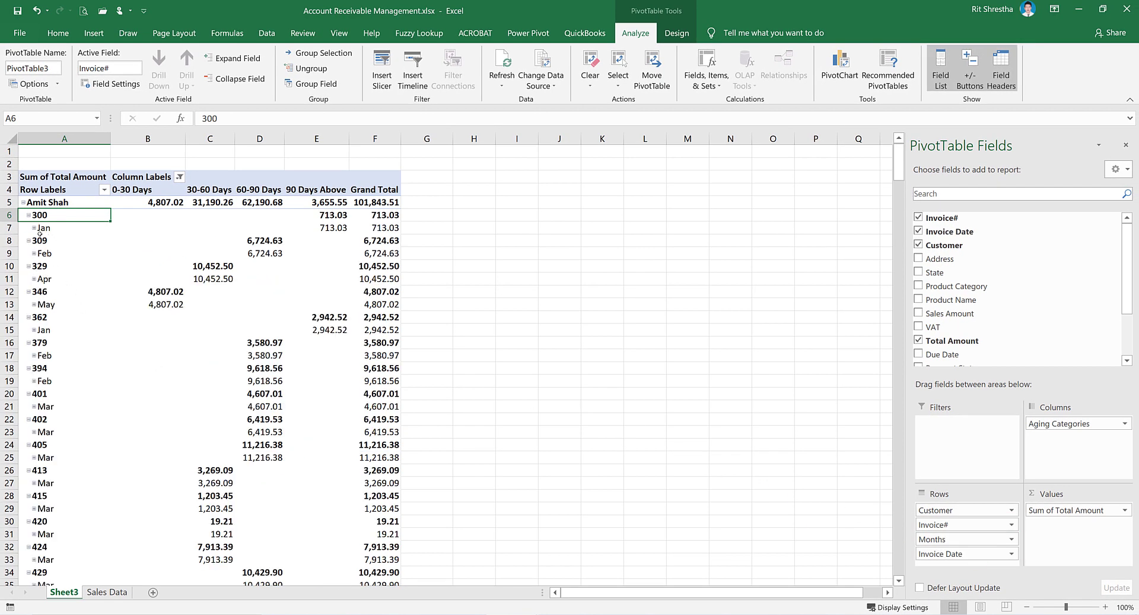
{"action": "left_click", "coordinate": [65, 231]}
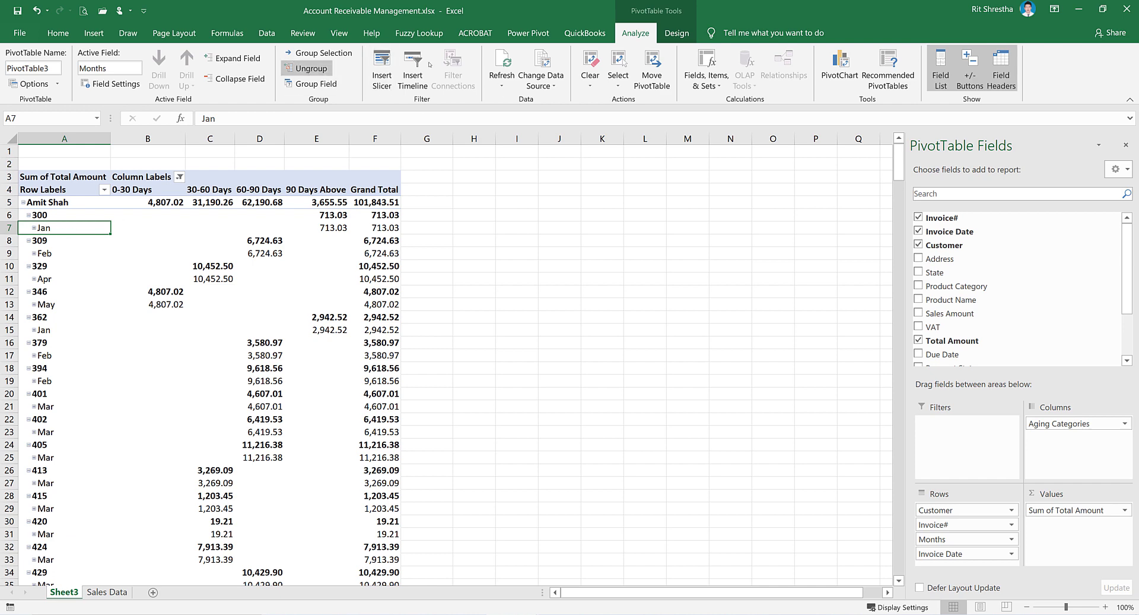
{"action": "left_click", "coordinate": [313, 69]}
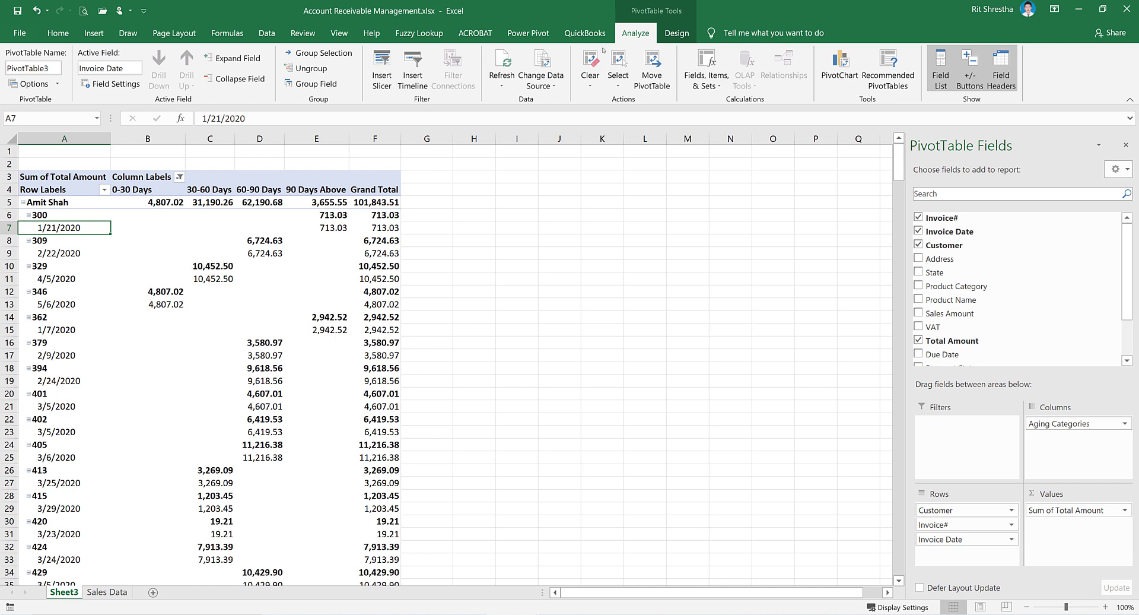
Set the PivotTable's report layout to Tabular Form after trying Outline Form, and turn off all subtotals.
{"action": "left_click", "coordinate": [677, 33]}
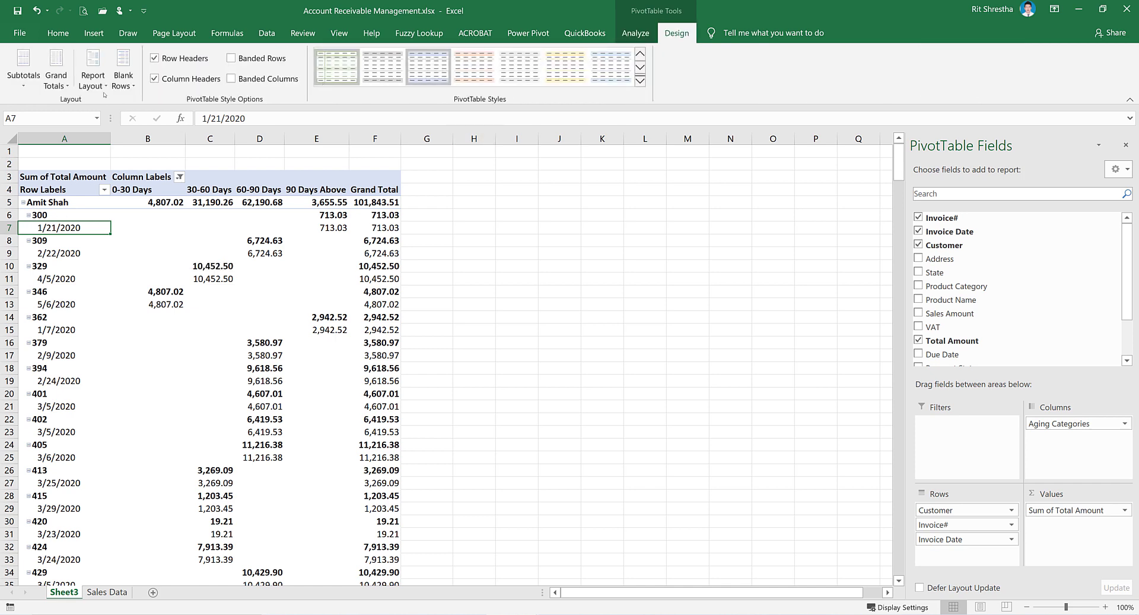
{"action": "left_click", "coordinate": [93, 80]}
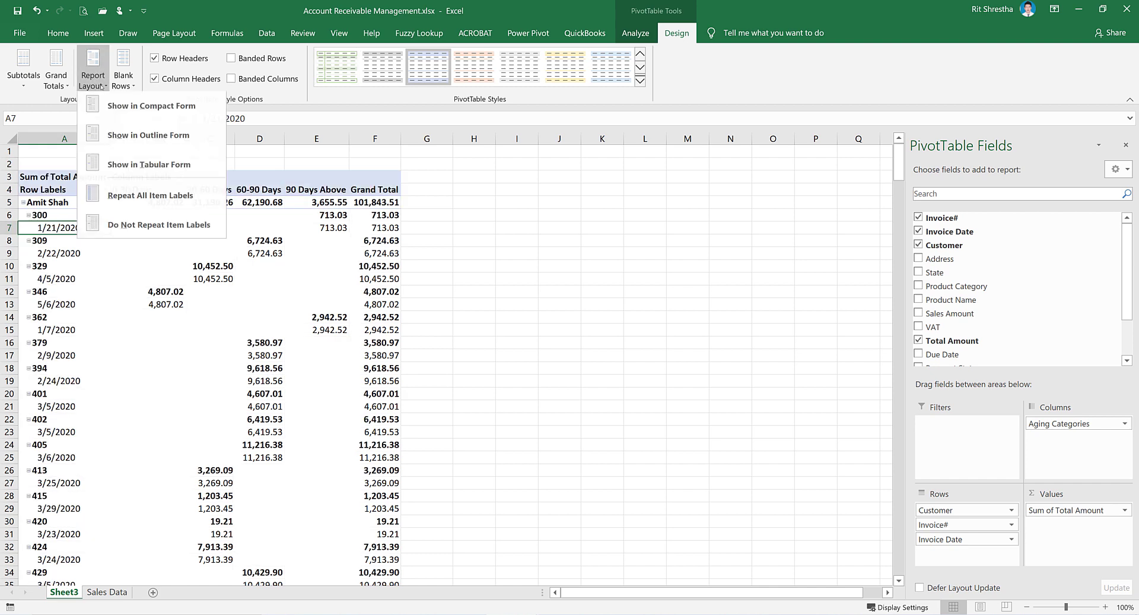
{"action": "left_click", "coordinate": [174, 138]}
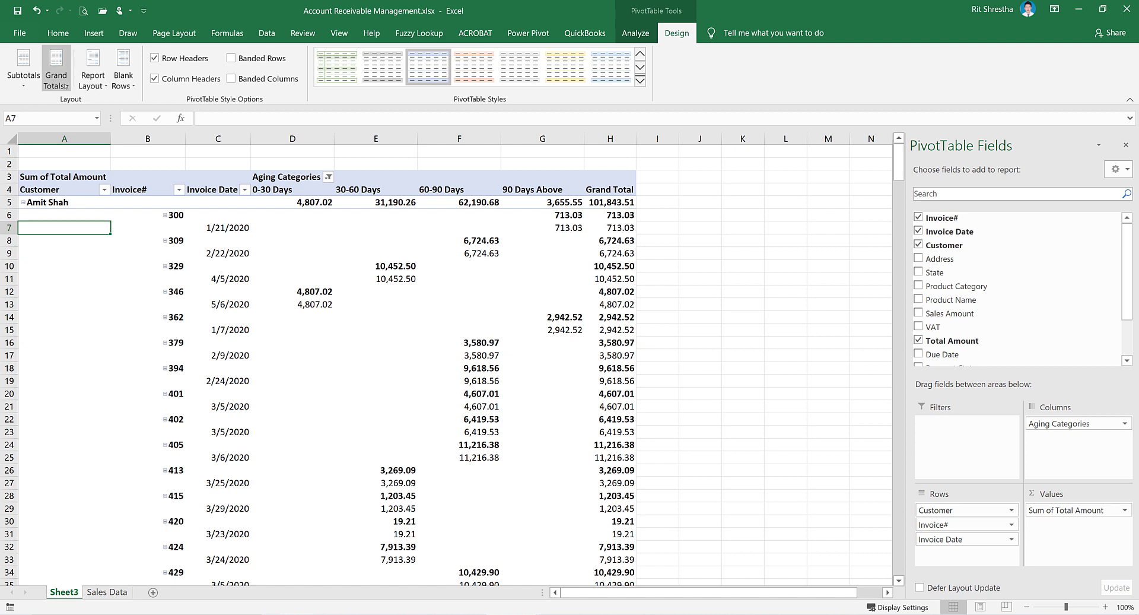
{"action": "left_click", "coordinate": [93, 80]}
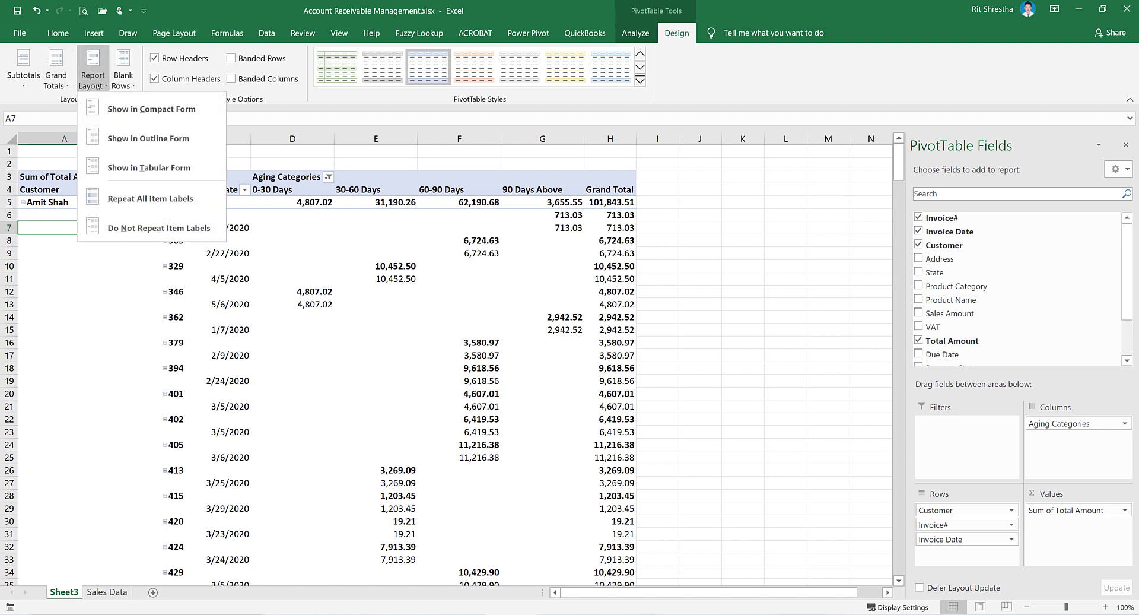
{"action": "left_click", "coordinate": [148, 167]}
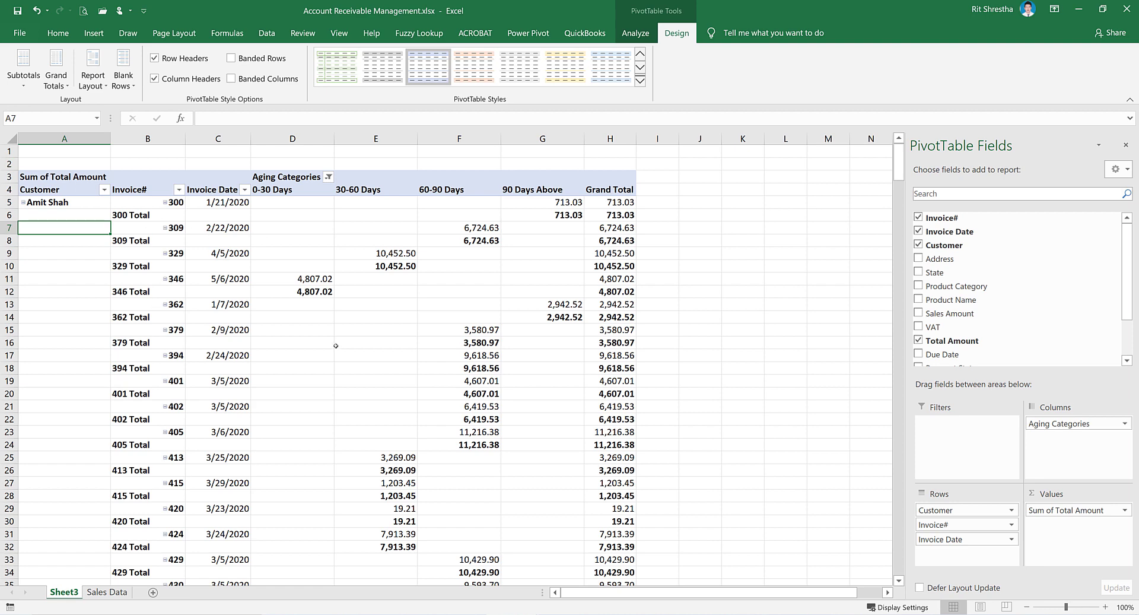
{"action": "left_click", "coordinate": [23, 77]}
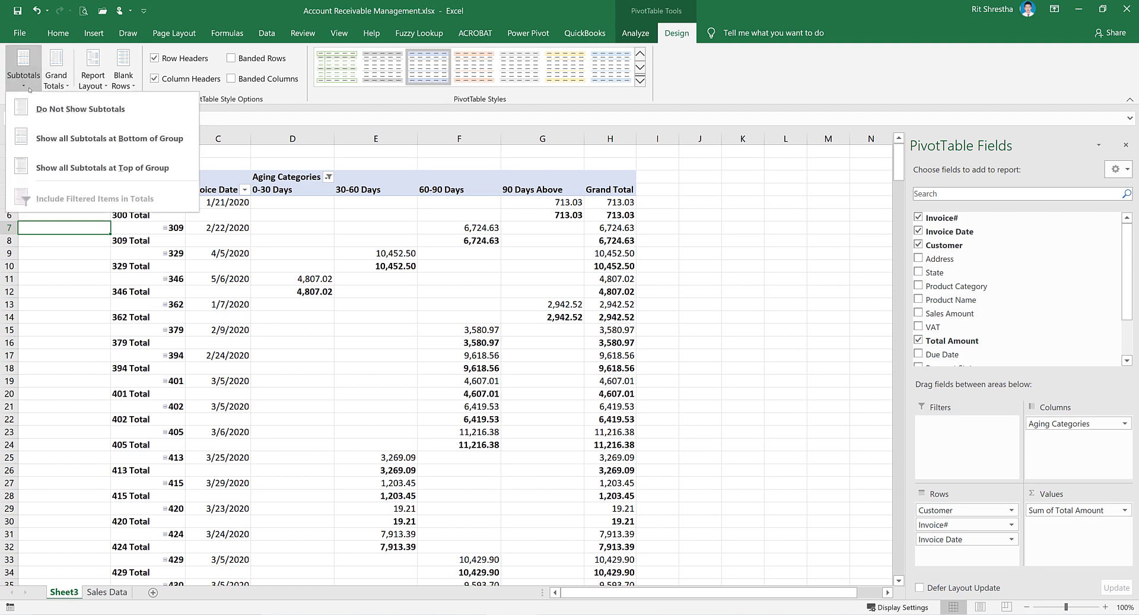
{"action": "left_click", "coordinate": [94, 109]}
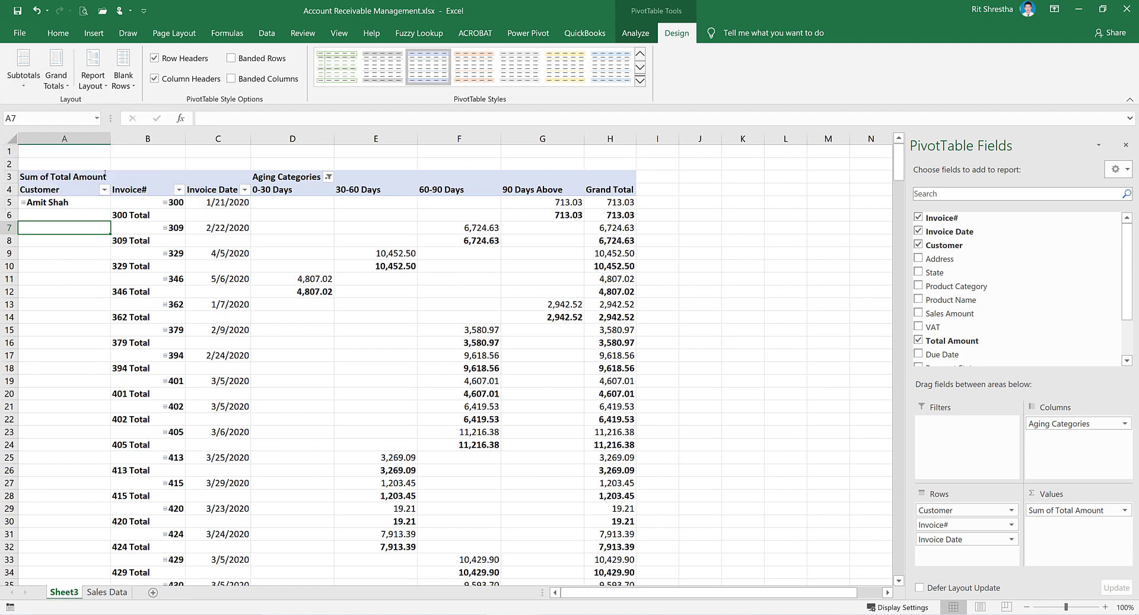
Examine the customers, invoice numbers and invoice dates down the report, including the grand total row for the aging categories.
{"action": "left_click", "coordinate": [64, 202]}
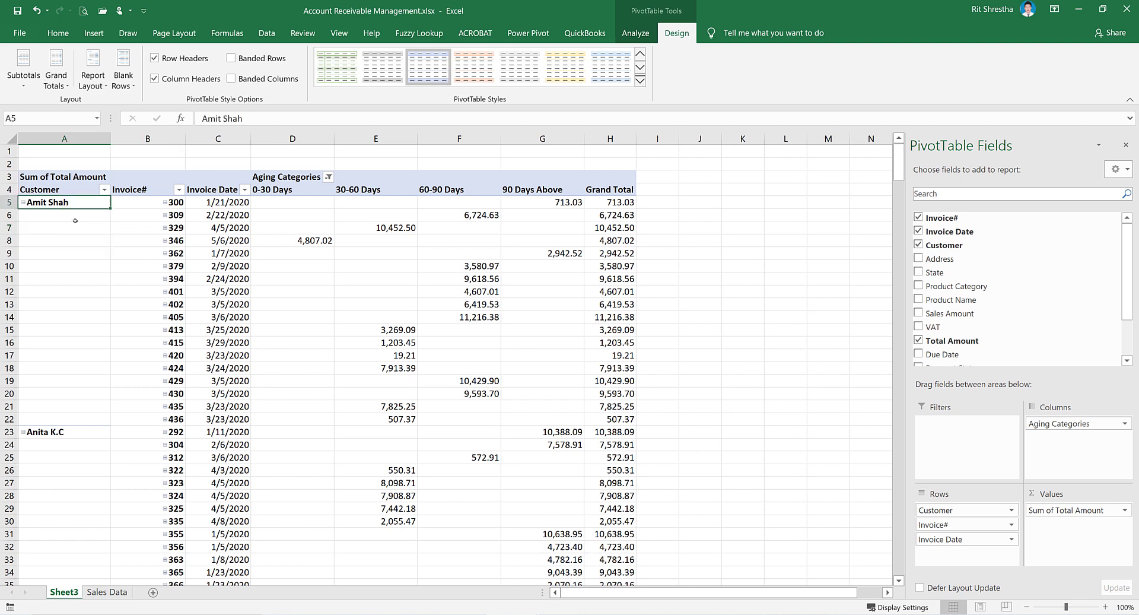
{"action": "left_click", "coordinate": [157, 202]}
{"action": "left_click", "coordinate": [225, 203]}
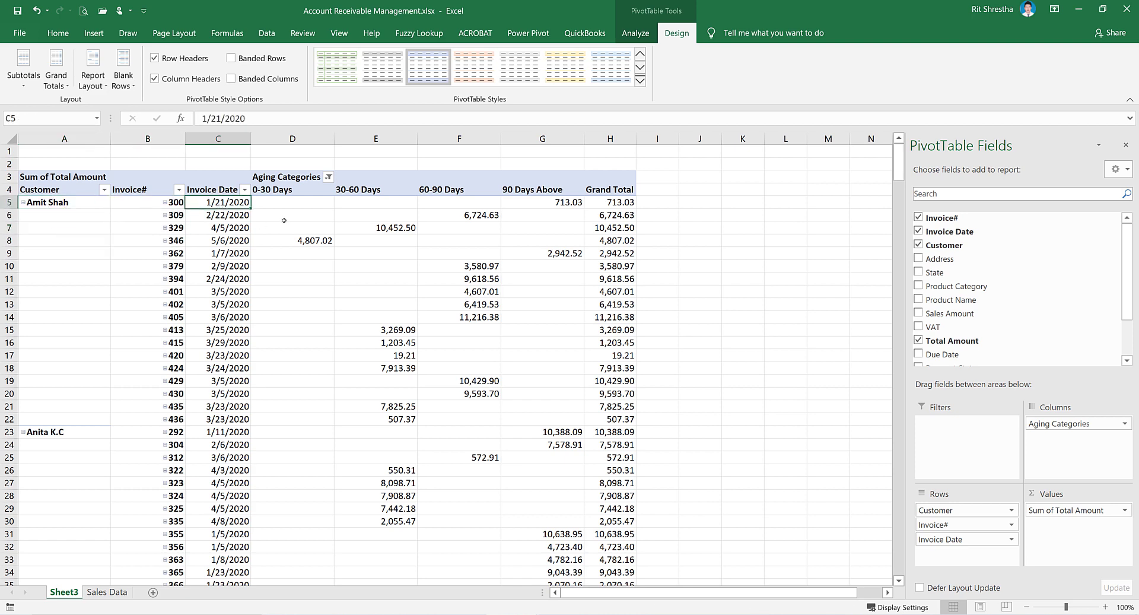
{"action": "scroll", "coordinate": [430, 285], "scroll_direction": "down", "scroll_amount": 3}
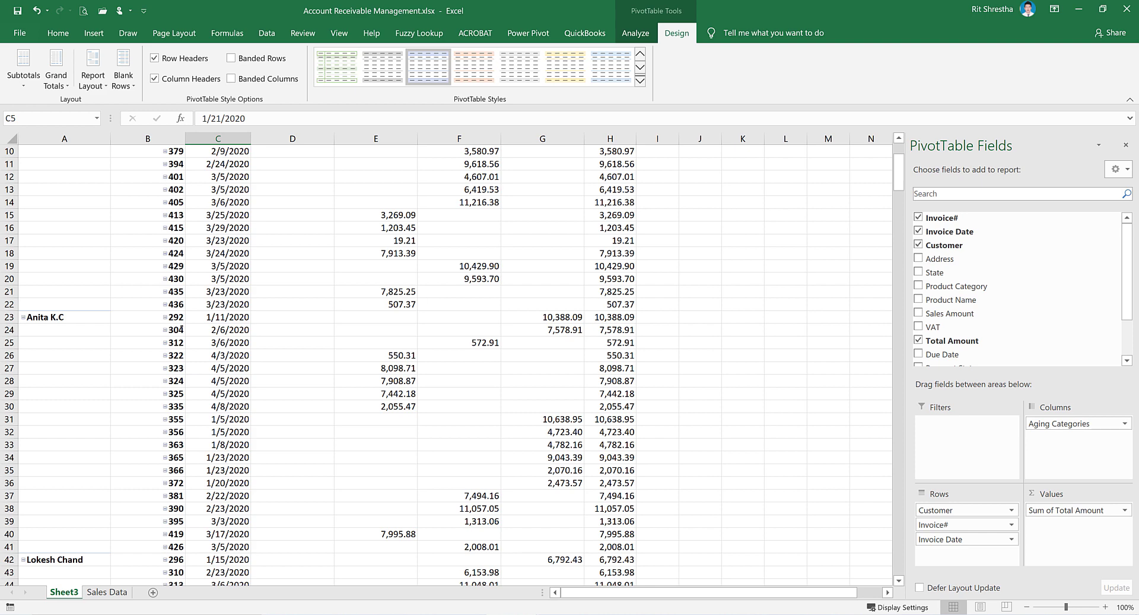
{"action": "left_click", "coordinate": [148, 176]}
{"action": "left_click", "coordinate": [96, 297]}
{"action": "left_click", "coordinate": [153, 320]}
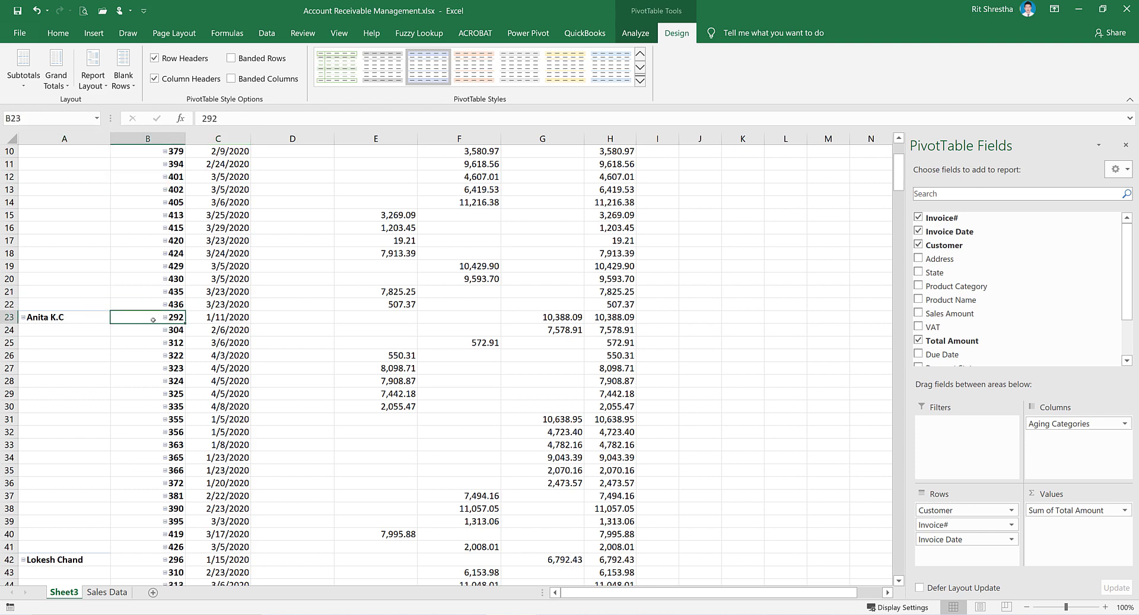
{"action": "scroll", "coordinate": [146, 344], "scroll_direction": "down", "scroll_amount": 4}
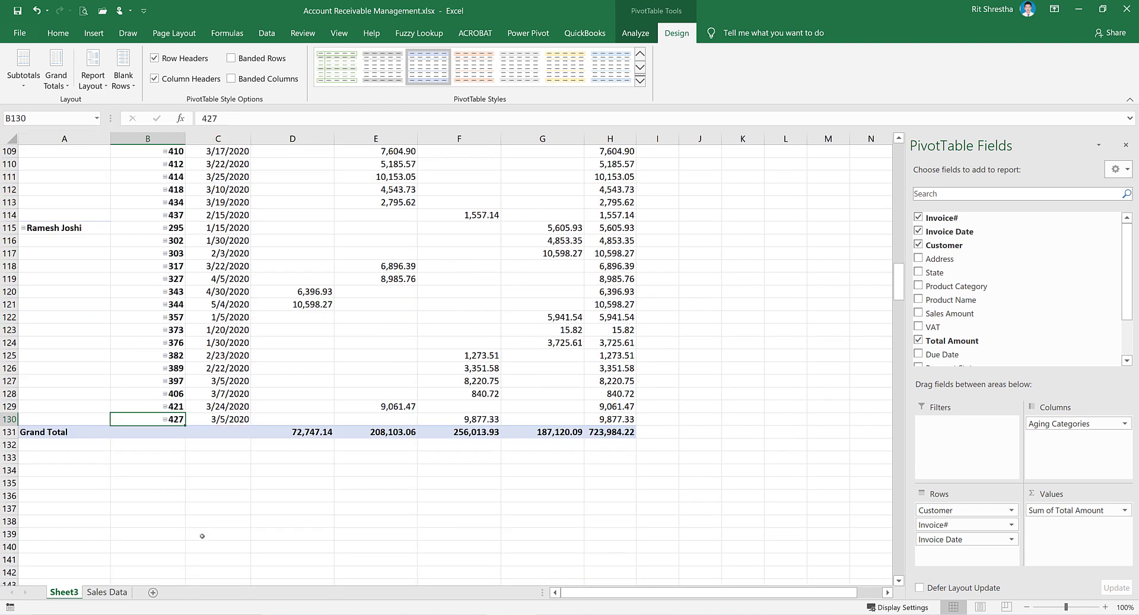
{"action": "left_click", "coordinate": [299, 432]}
{"action": "left_click", "coordinate": [297, 368]}
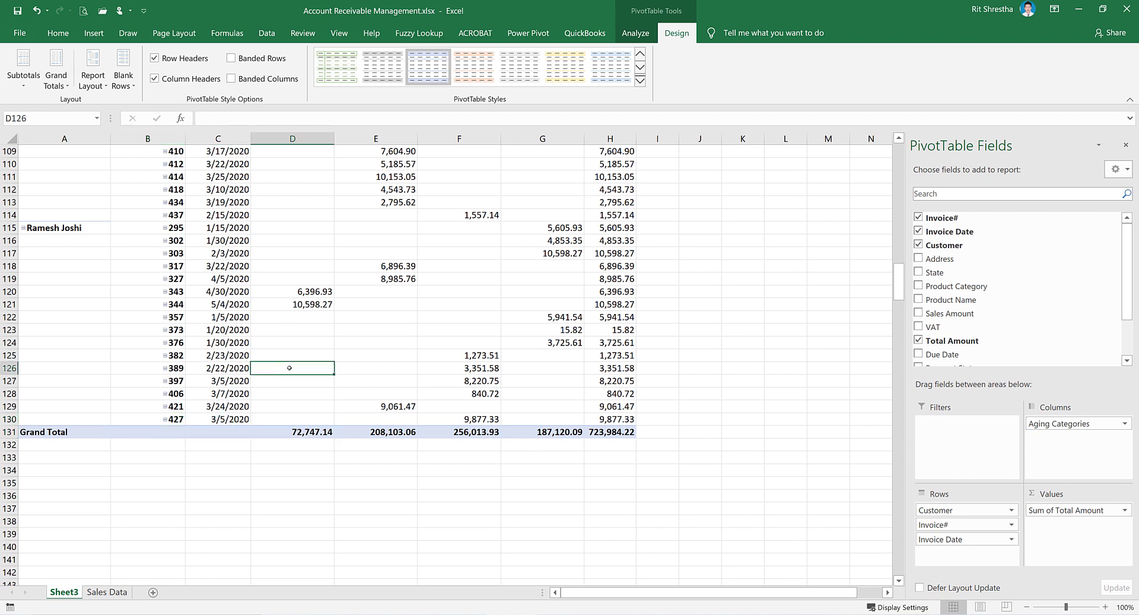
{"action": "key", "text": "ctrl+Up"}
{"action": "left_click", "coordinate": [219, 320]}
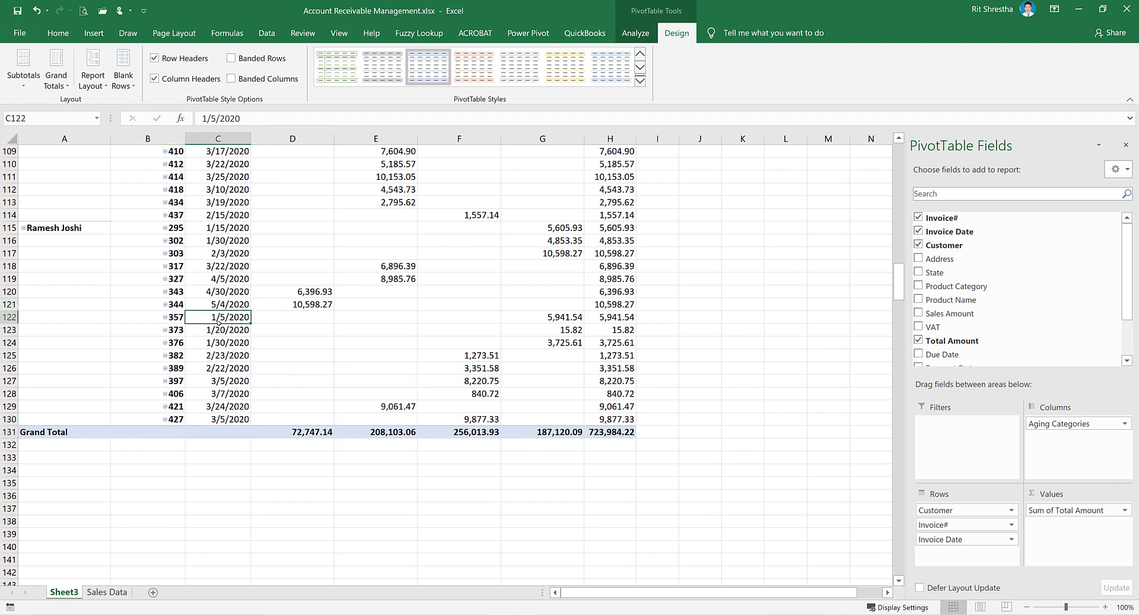
Freeze the worksheet rows above the first customer row so the PivotTable's header rows stay fixed.
{"action": "key", "text": "ctrl+Up"}
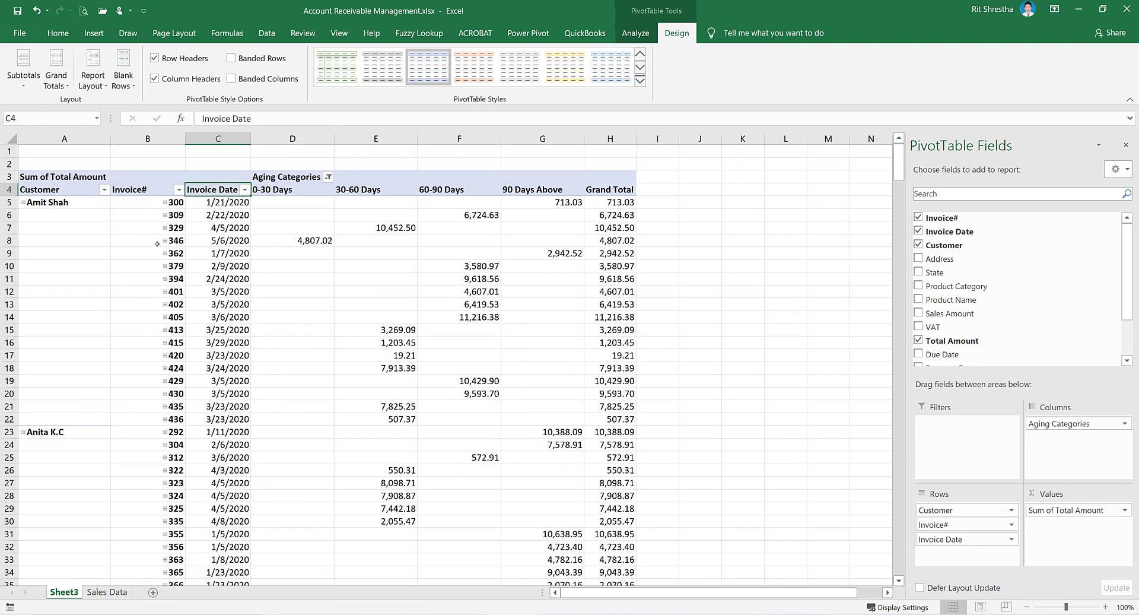
{"action": "left_click", "coordinate": [9, 201]}
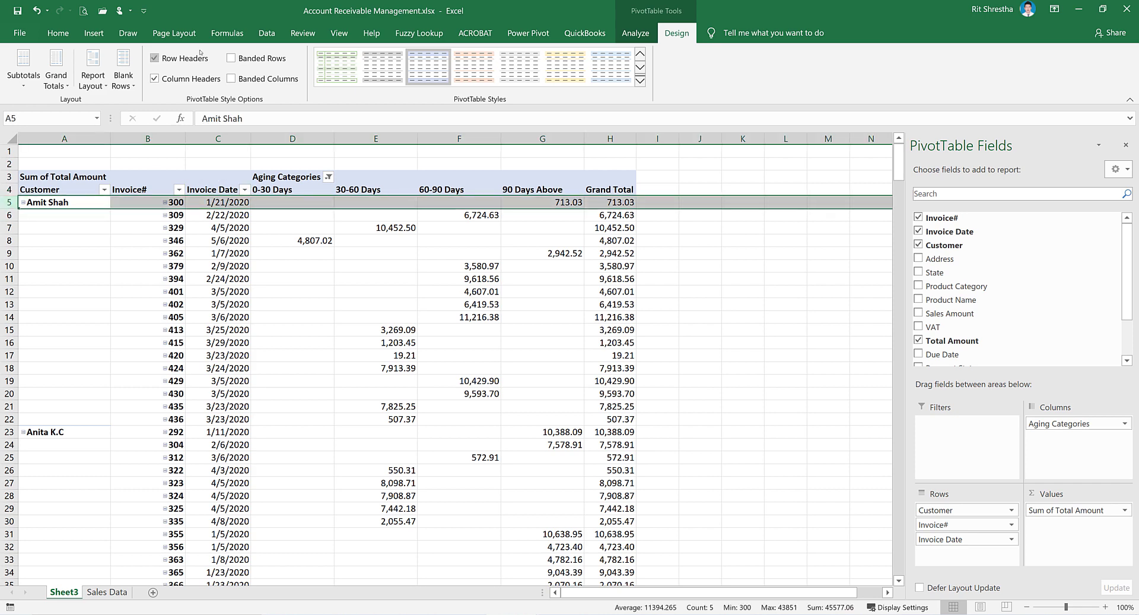
{"action": "left_click", "coordinate": [339, 33]}
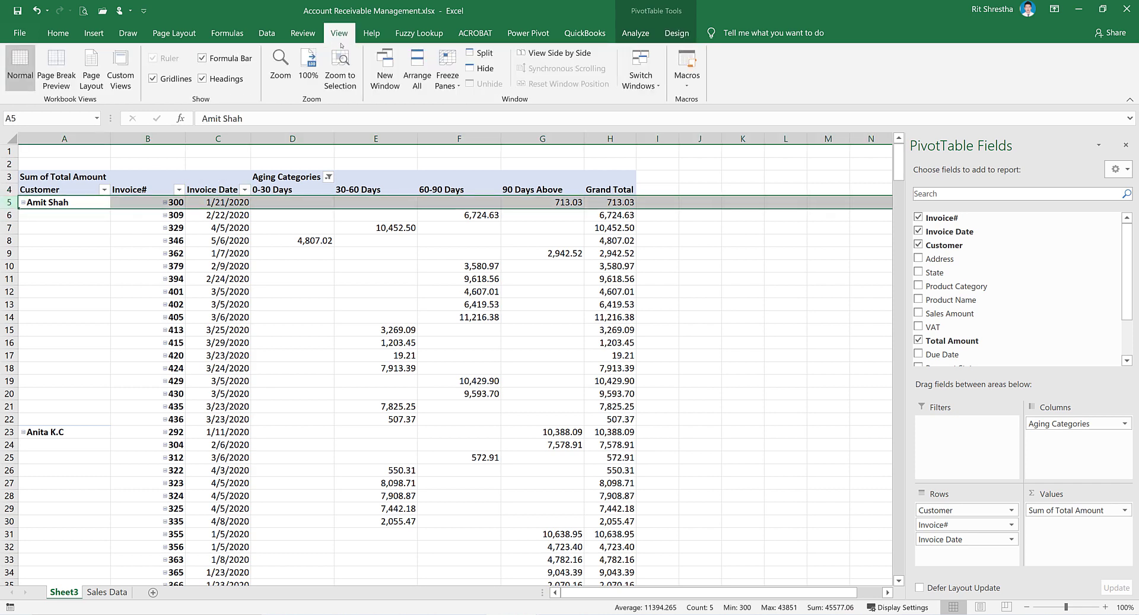
{"action": "left_click", "coordinate": [446, 80]}
{"action": "left_click", "coordinate": [503, 109]}
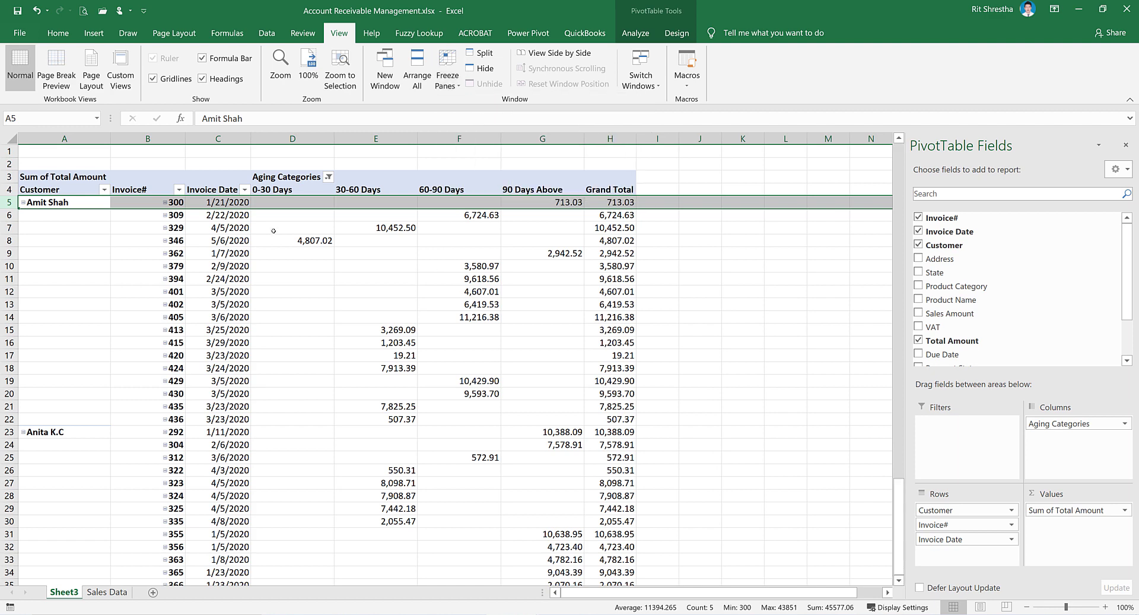
{"action": "left_click", "coordinate": [632, 253]}
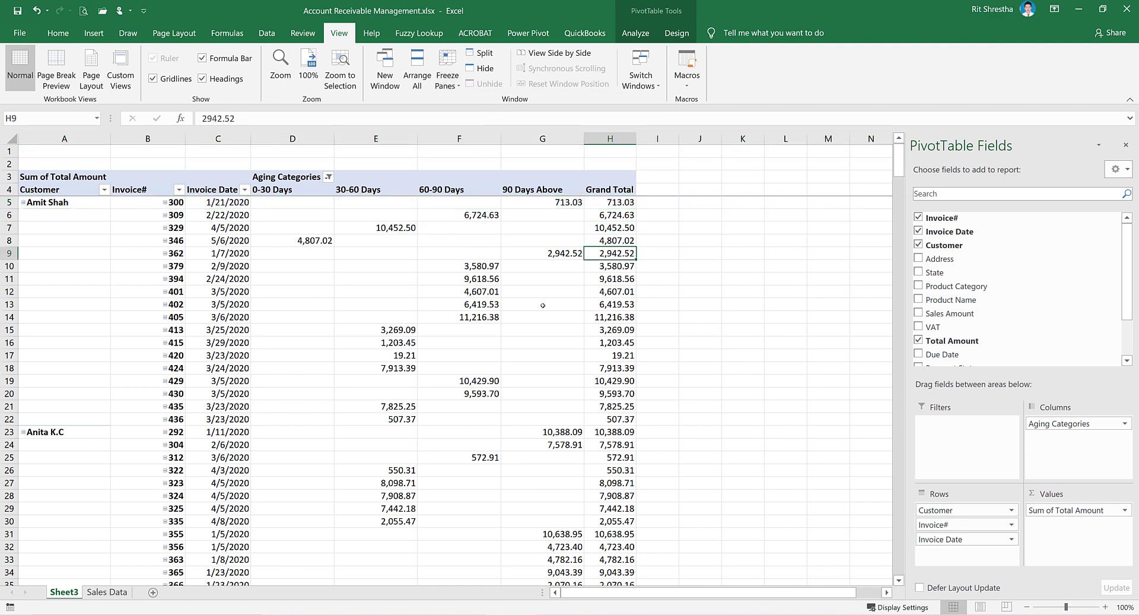
Examine the report's customers and invoices down to the grand total row under the frozen headers, and return to the first data row.
{"action": "scroll", "coordinate": [215, 280], "scroll_direction": "down", "scroll_amount": 17}
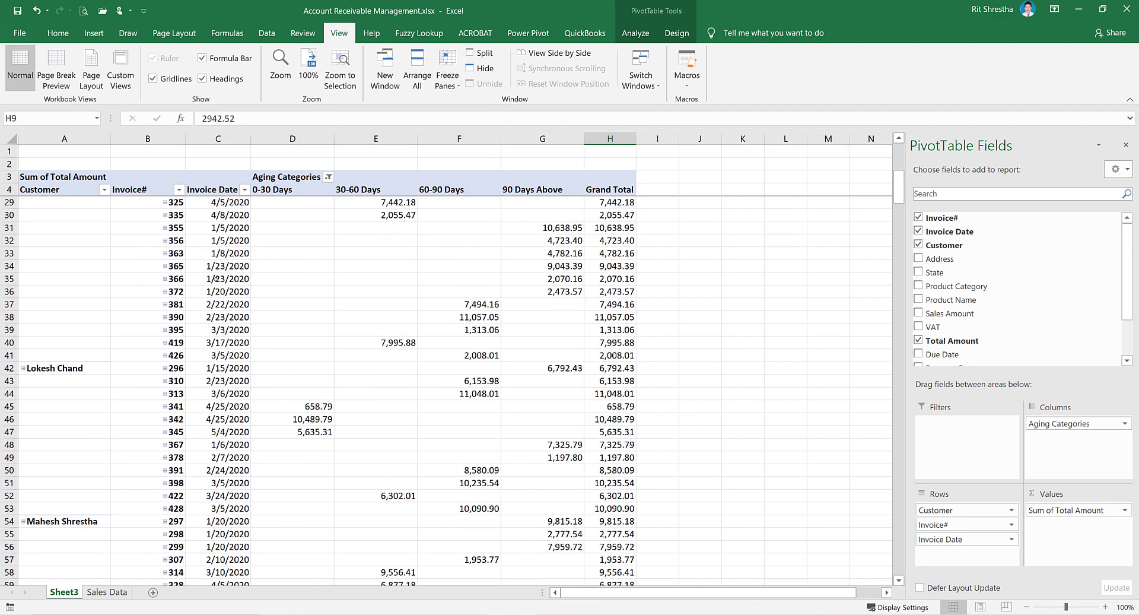
{"action": "scroll", "coordinate": [214, 280], "scroll_direction": "down", "scroll_amount": 10}
{"action": "left_click", "coordinate": [170, 344]}
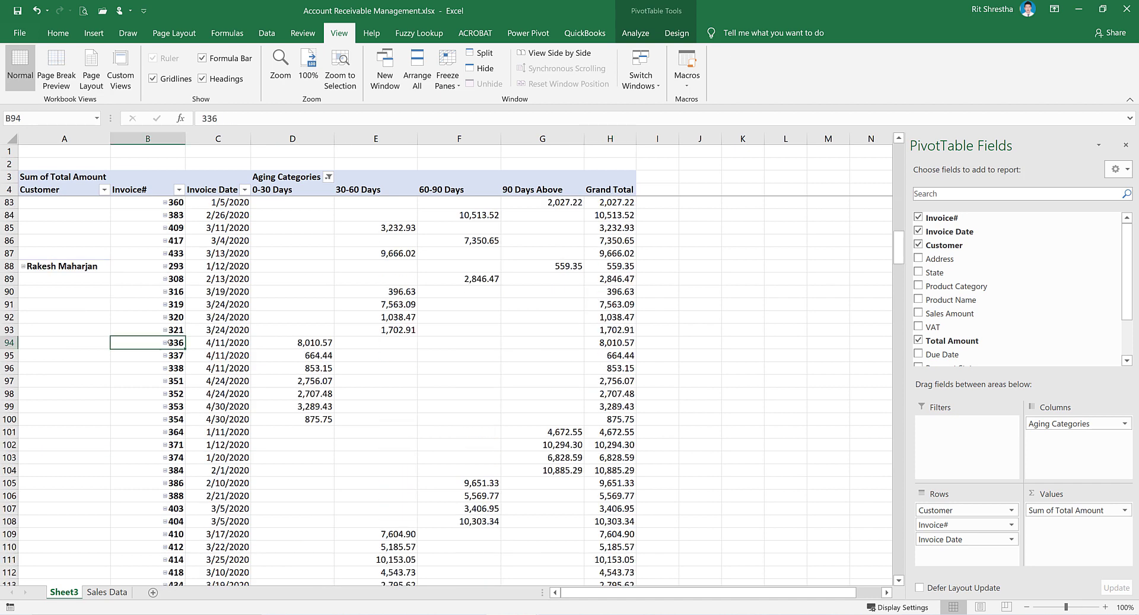
{"action": "scroll", "coordinate": [170, 343], "scroll_direction": "down", "scroll_amount": 4}
{"action": "scroll", "coordinate": [178, 347], "scroll_direction": "down", "scroll_amount": 1}
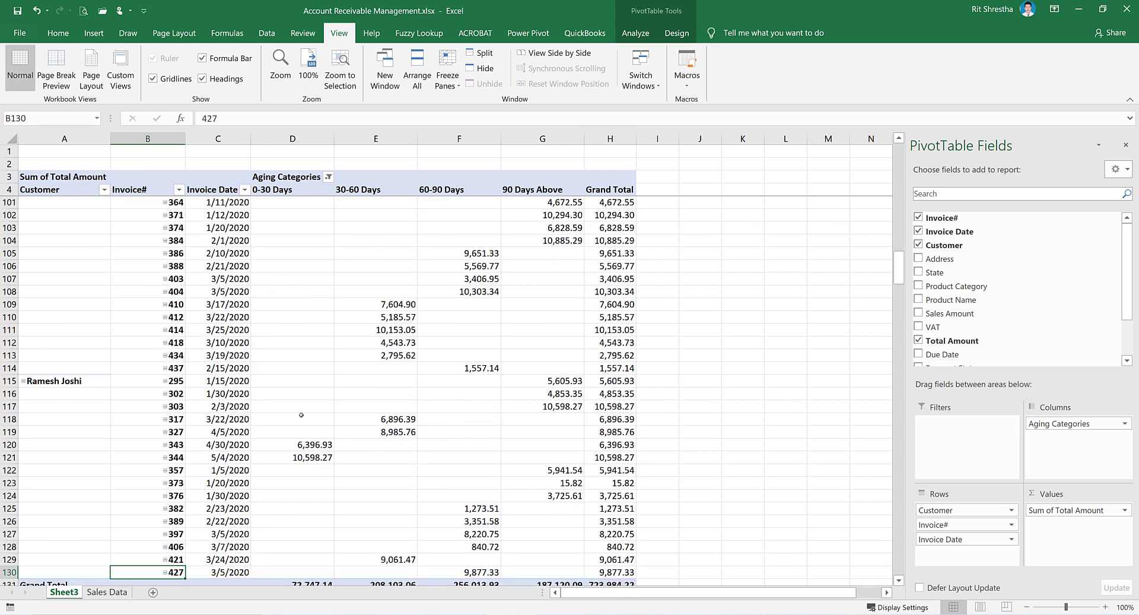
{"action": "scroll", "coordinate": [300, 412], "scroll_direction": "down", "scroll_amount": 3}
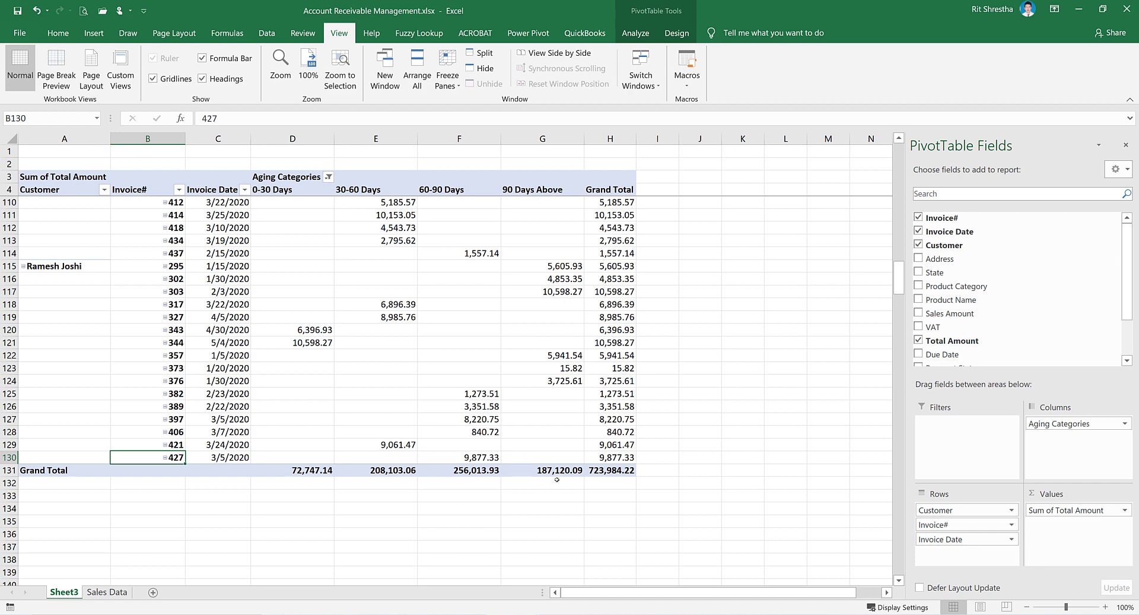
{"action": "left_click", "coordinate": [610, 470]}
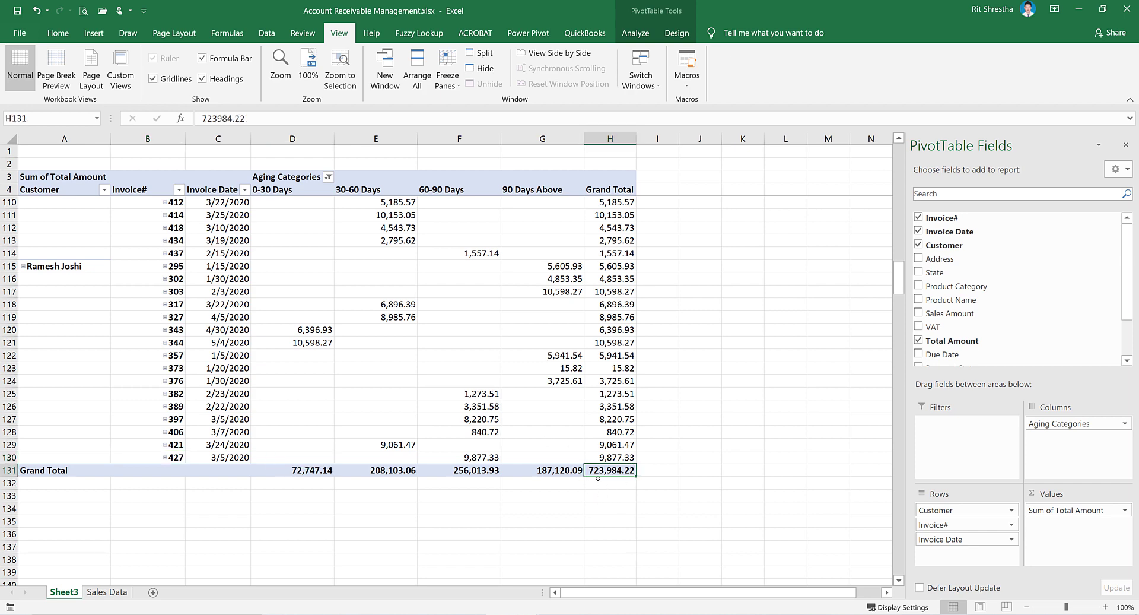
{"action": "left_click", "coordinate": [610, 339]}
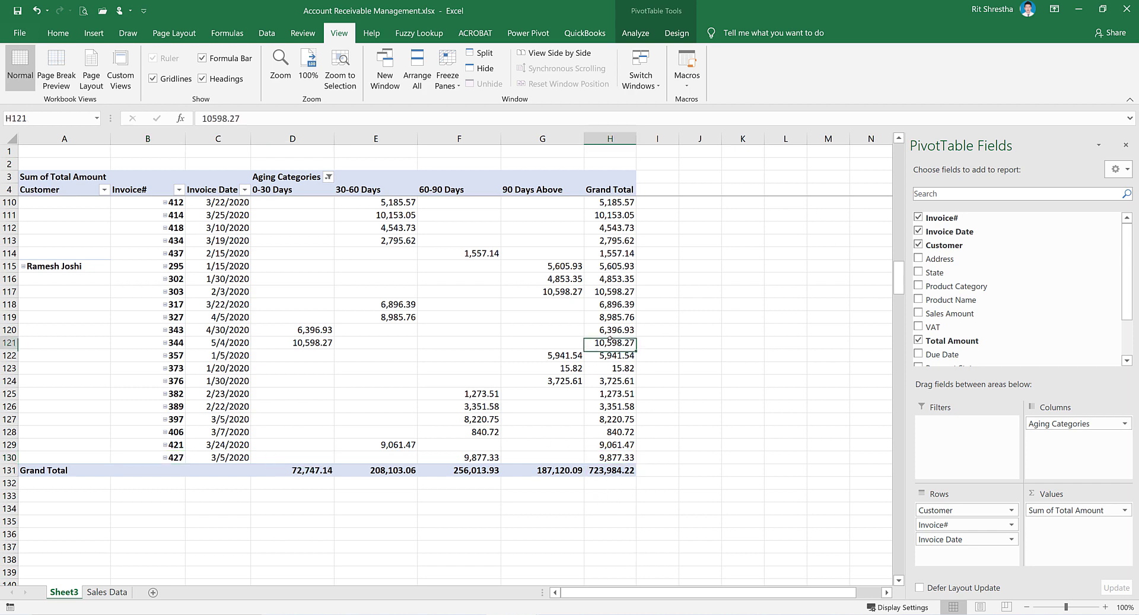
{"action": "key", "text": "ctrl+Up"}
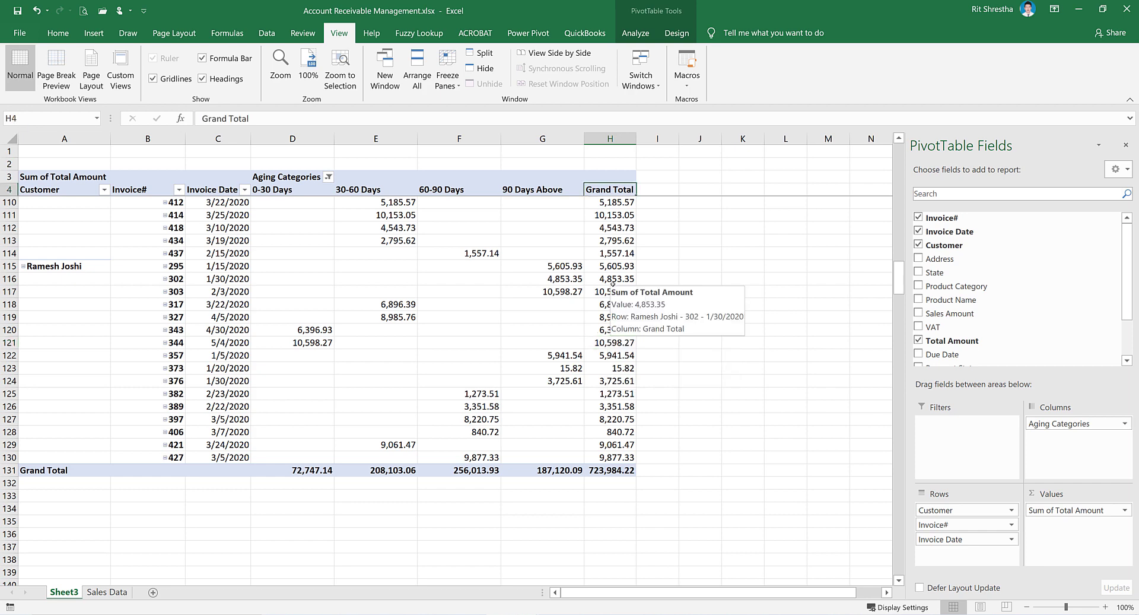
{"action": "key", "text": "Down"}
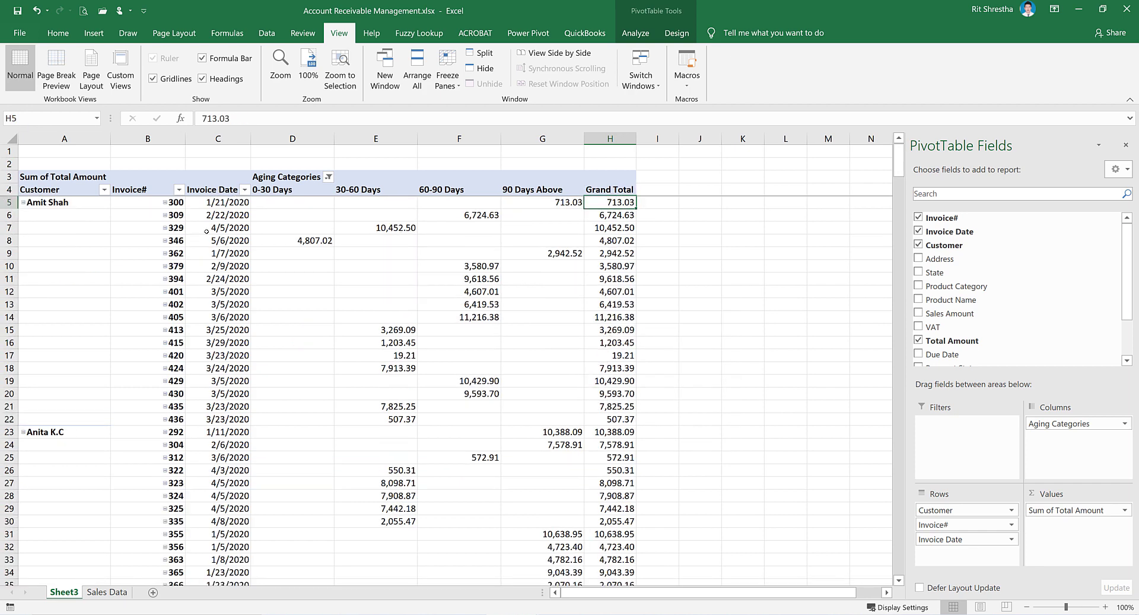
Remove the Invoice Date field from the PivotTable's rows.
{"action": "left_click", "coordinate": [53, 202]}
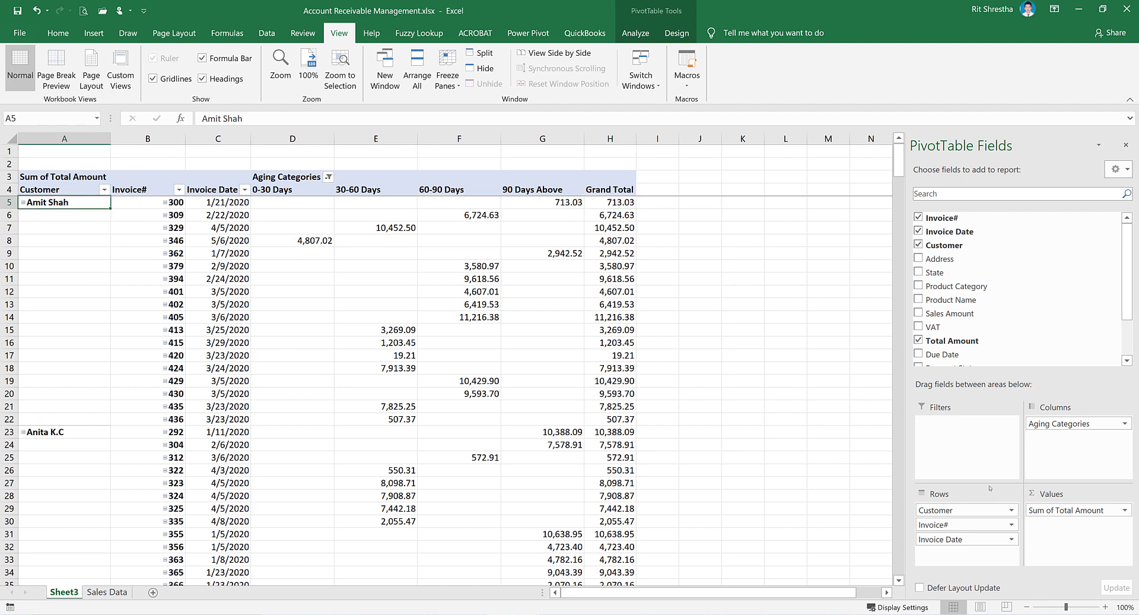
{"action": "left_click_drag", "start_coordinate": [964, 539], "coordinate": [810, 522]}
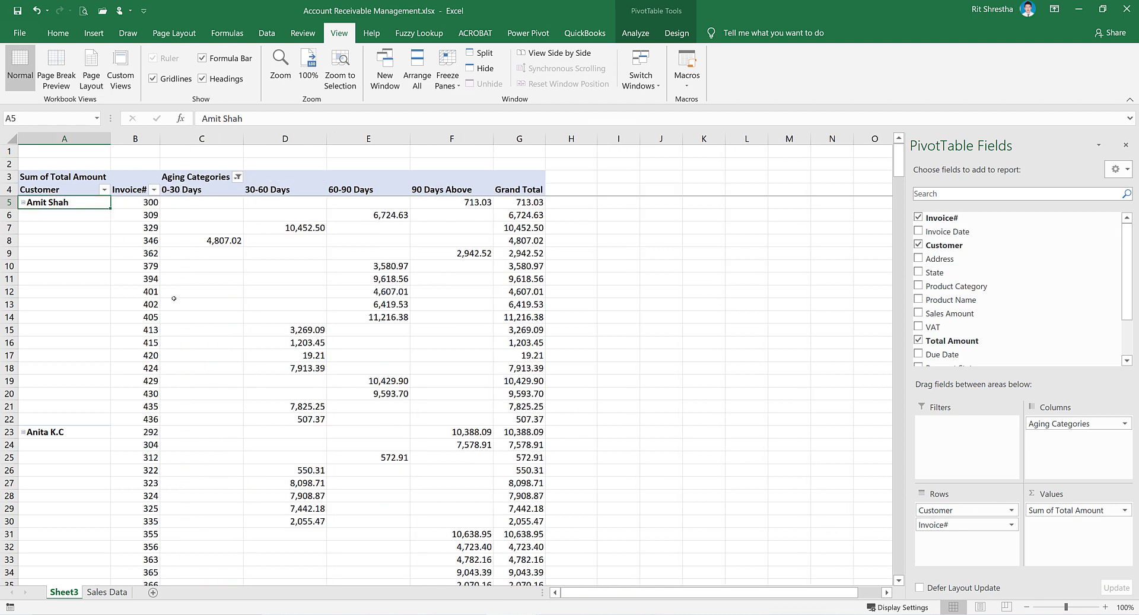
{"action": "left_click", "coordinate": [136, 227]}
{"action": "key", "text": "Up"}
{"action": "key", "text": "Up"}
{"action": "key", "text": "Up"}
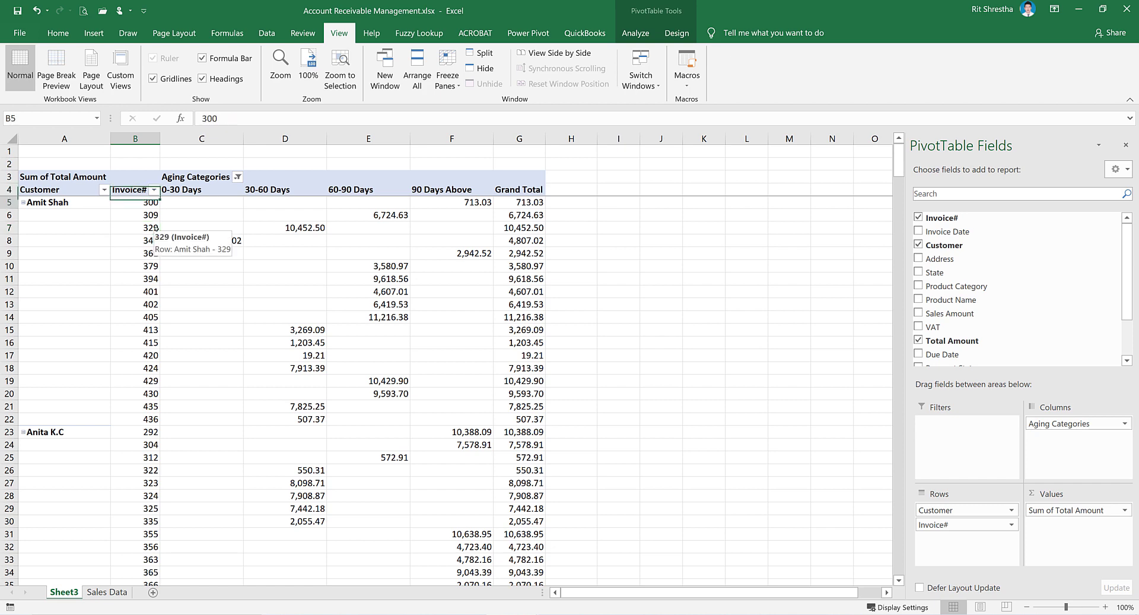
{"action": "key", "text": "Down"}
Show all PivotTable subtotals at the bottom of each customer group.
{"action": "left_click", "coordinate": [676, 33]}
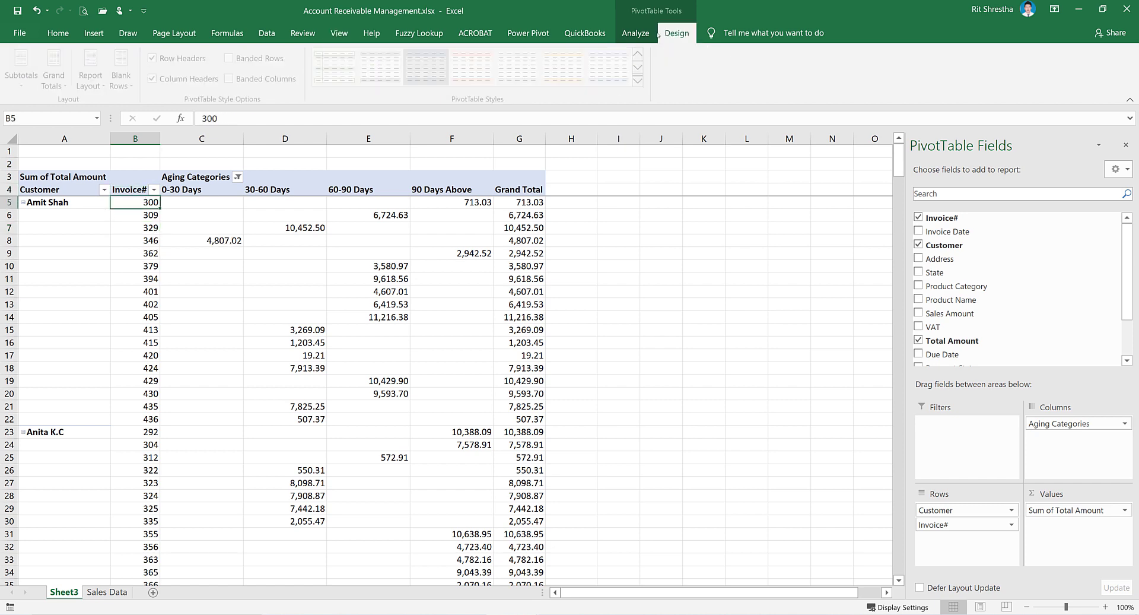
{"action": "left_click", "coordinate": [23, 72]}
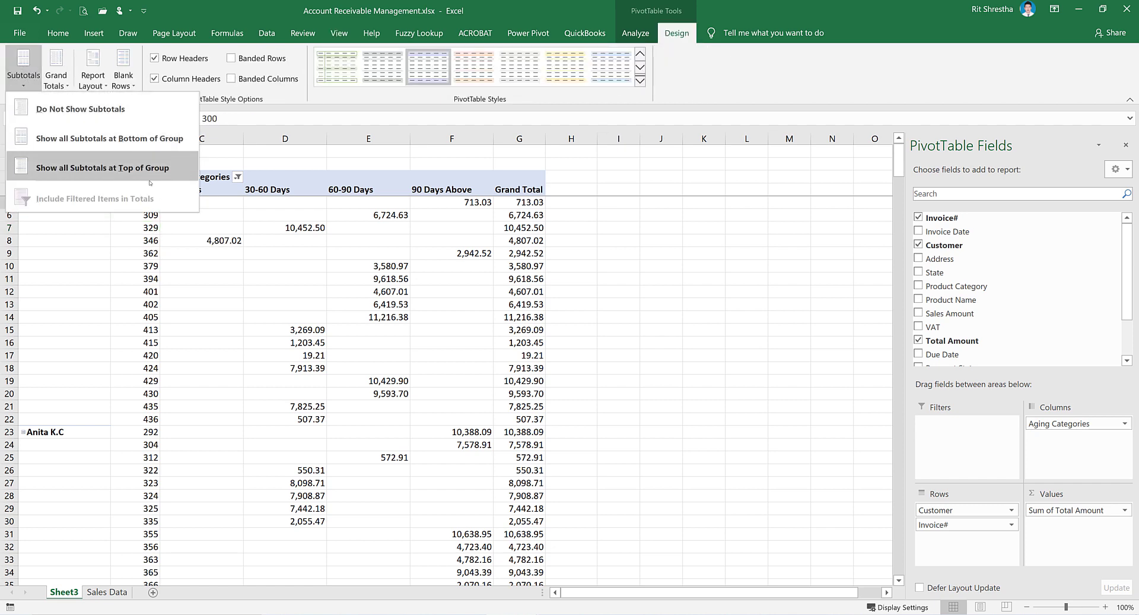
{"action": "left_click", "coordinate": [97, 138]}
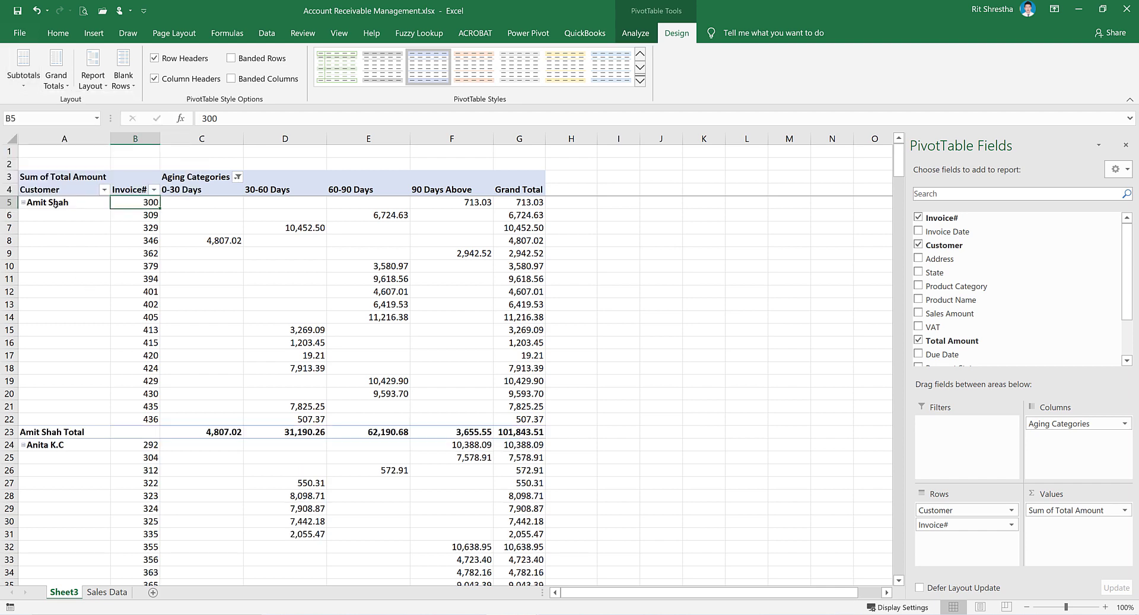
{"action": "left_click", "coordinate": [219, 431]}
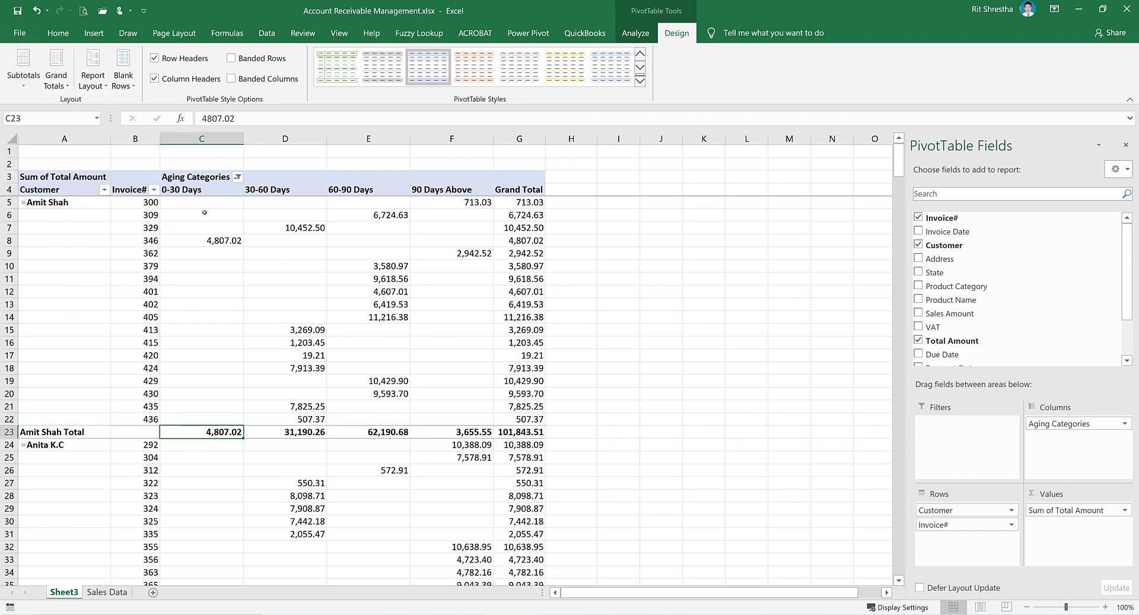
{"action": "scroll", "coordinate": [64, 345], "scroll_direction": "down", "scroll_amount": 1}
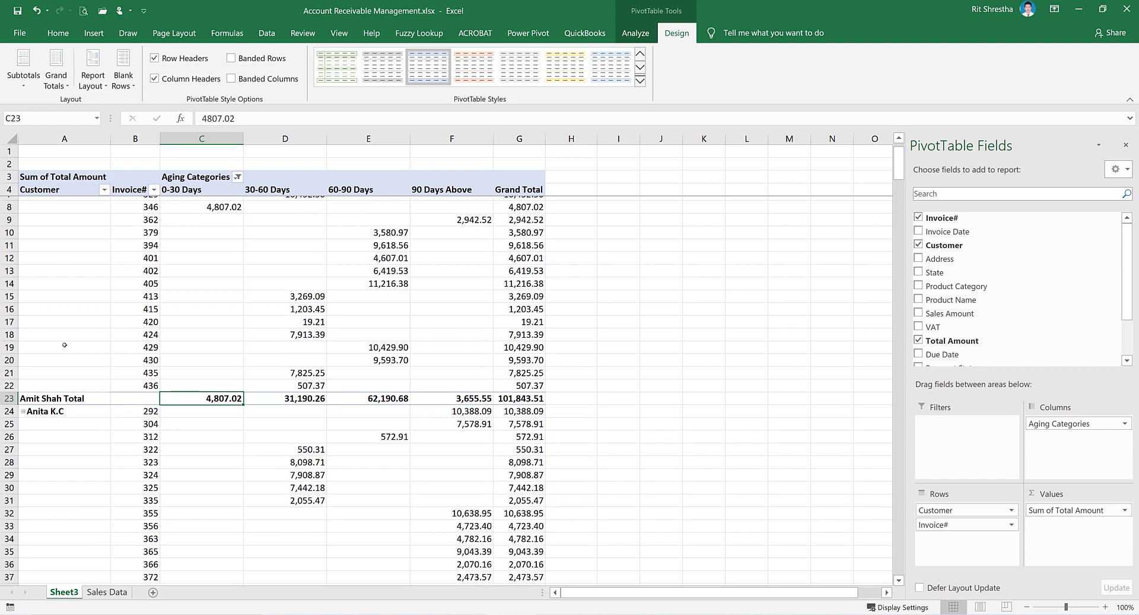
{"action": "scroll", "coordinate": [110, 274], "scroll_direction": "up", "scroll_amount": 1}
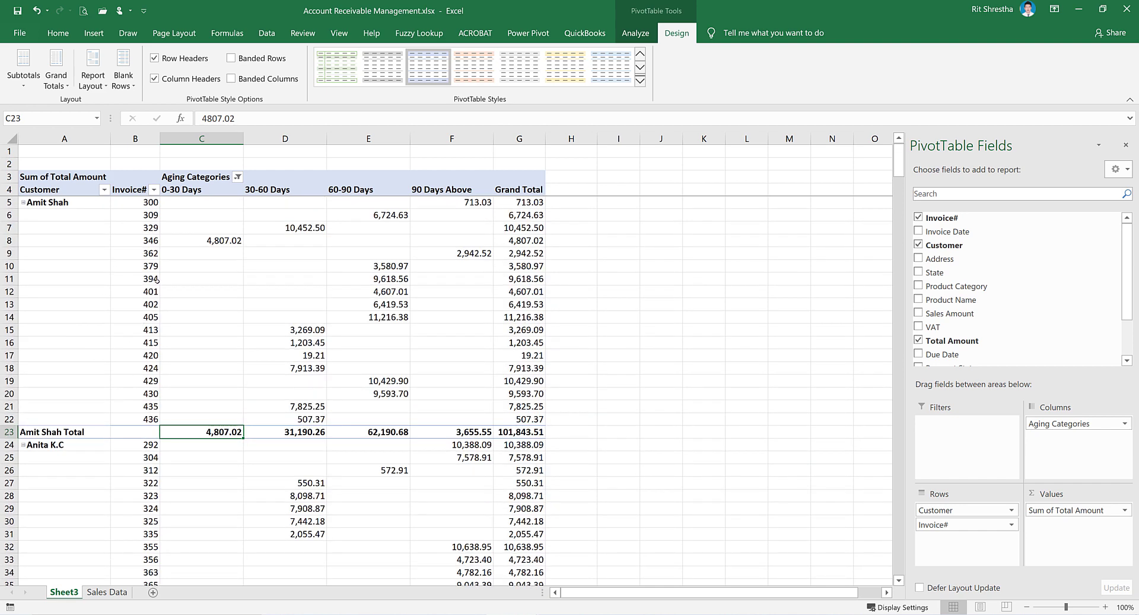
Collapse the first customer's invoices and the entire Customer field, leaving one summary row per customer.
{"action": "left_click", "coordinate": [35, 203]}
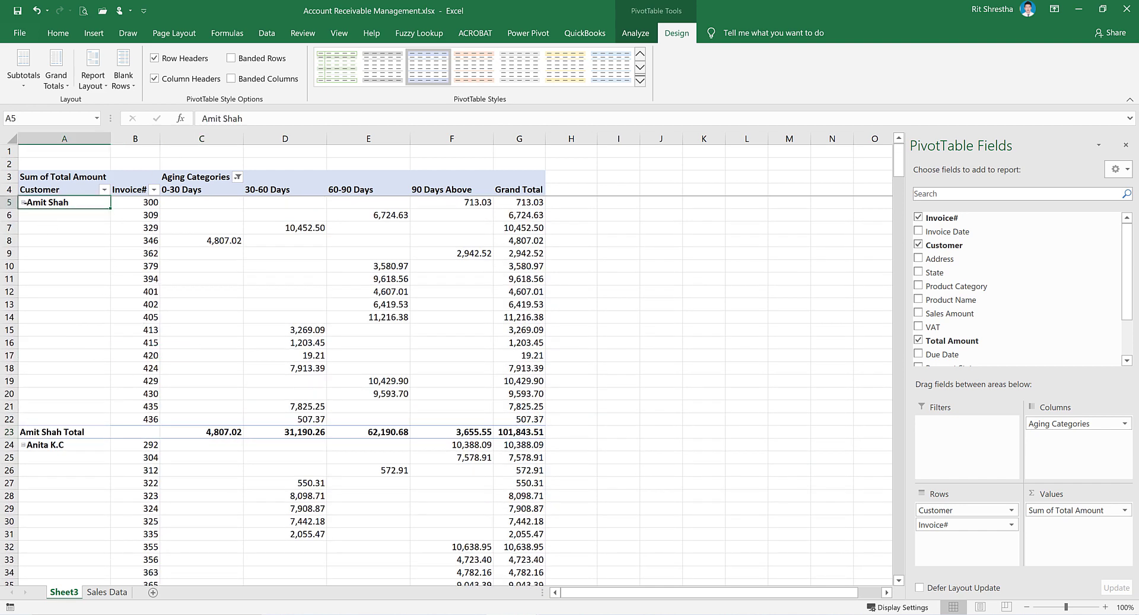
{"action": "left_click", "coordinate": [23, 202]}
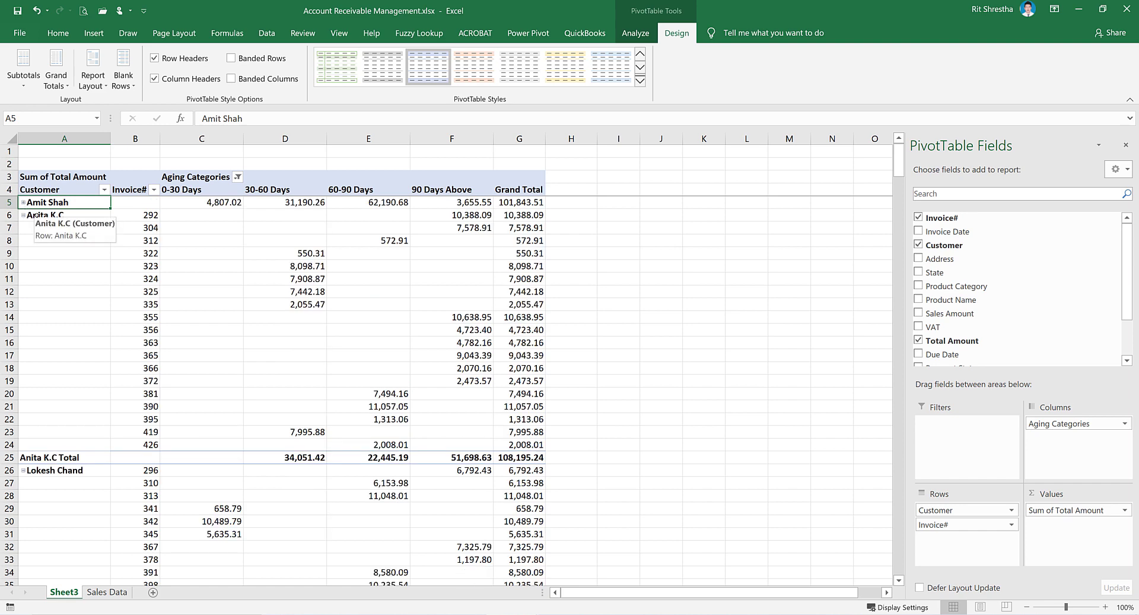
{"action": "left_click", "coordinate": [31, 216]}
{"action": "left_click", "coordinate": [633, 33]}
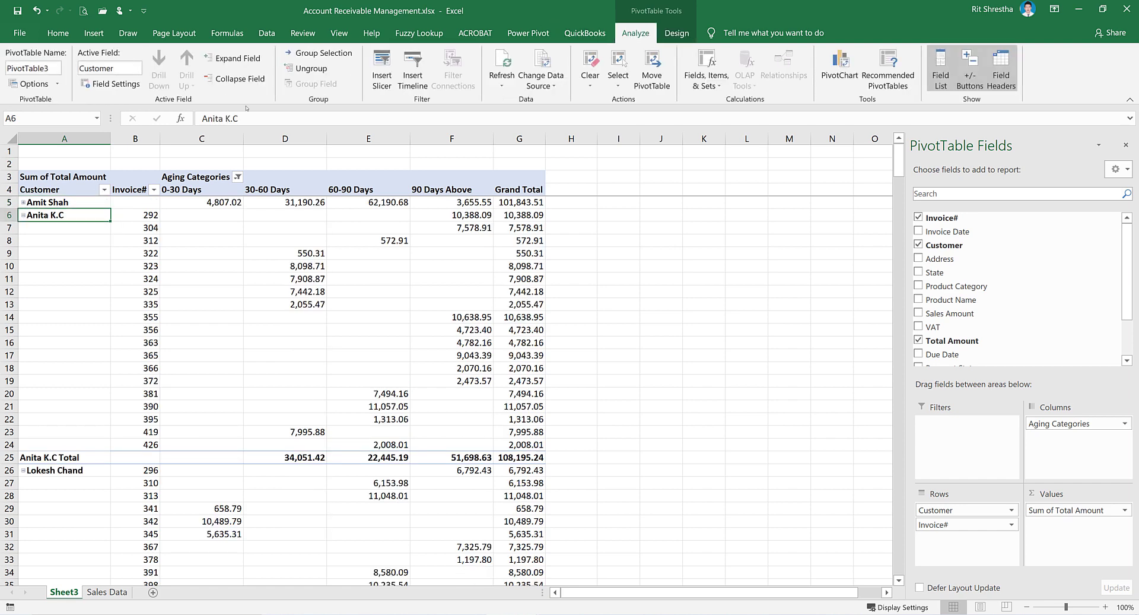
{"action": "left_click", "coordinate": [236, 78]}
Examine the customer totals and grand totals for each aging category in the collapsed PivotTable.
{"action": "left_click_drag", "start_coordinate": [59, 279], "coordinate": [54, 204]}
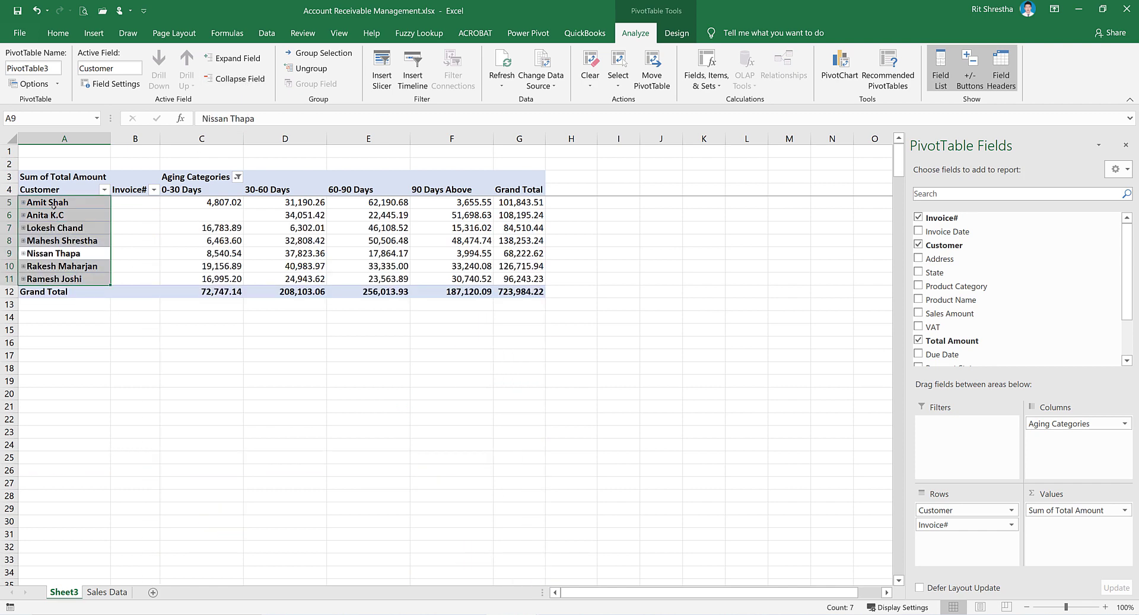
{"action": "left_click_drag", "start_coordinate": [198, 205], "coordinate": [231, 278]}
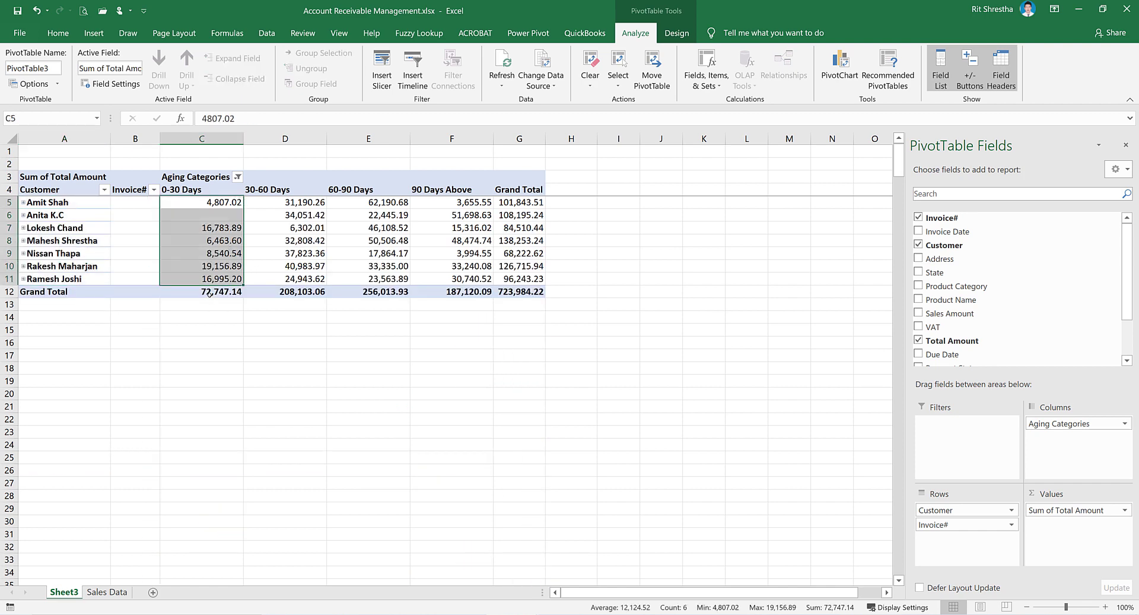
{"action": "left_click", "coordinate": [296, 291]}
{"action": "left_click", "coordinate": [514, 280]}
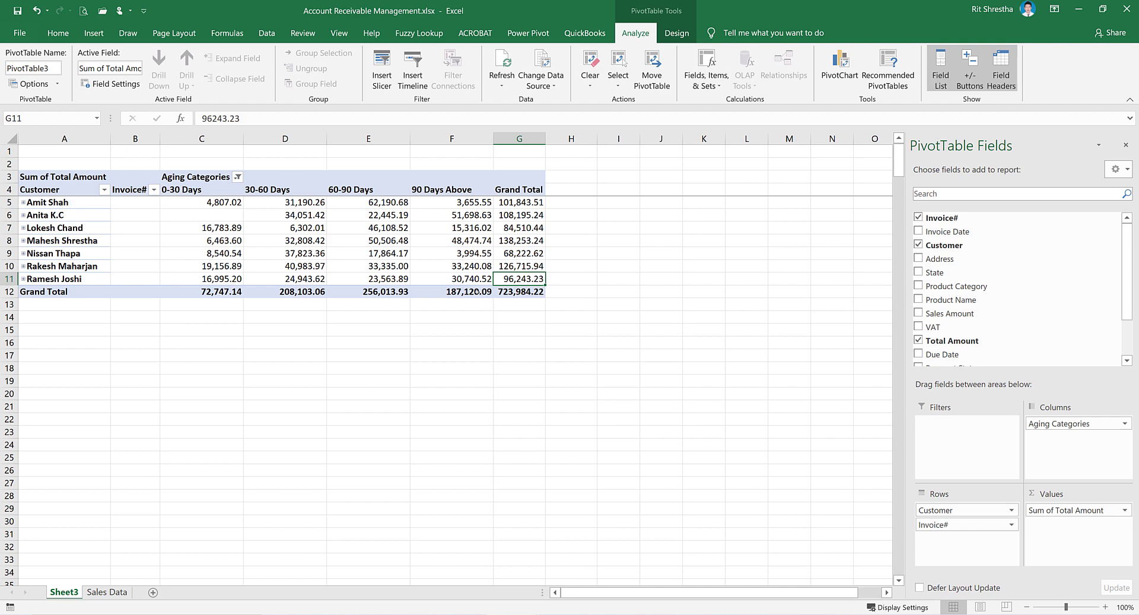
{"action": "left_click", "coordinate": [465, 289]}
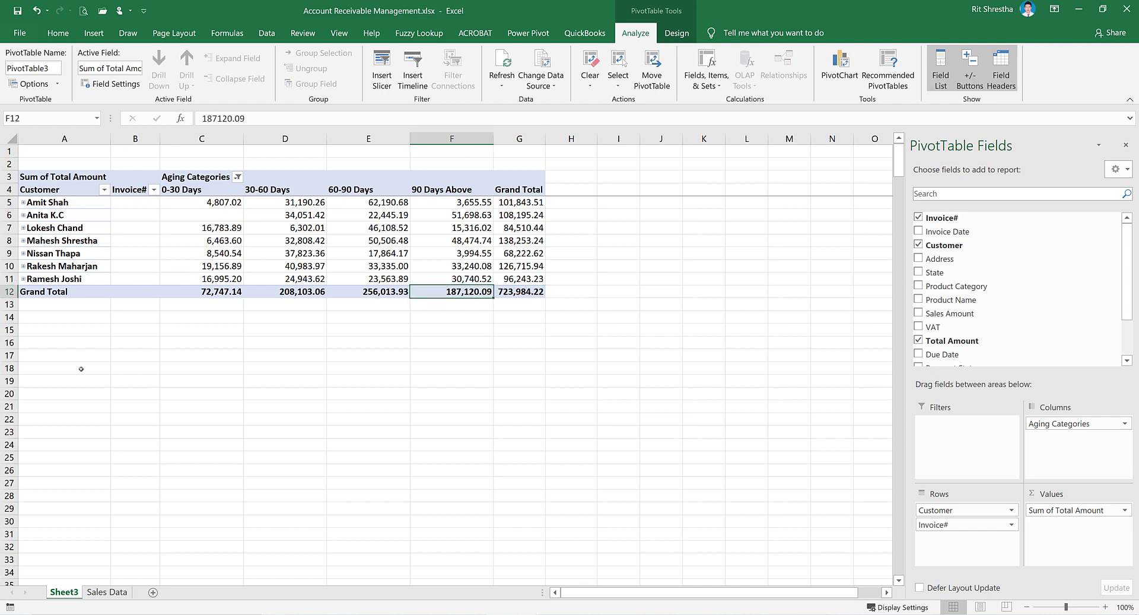
Review the Days from Invoice Date formula and the Aging Categories column on the Sales Data sheet.
{"action": "left_click", "coordinate": [91, 591]}
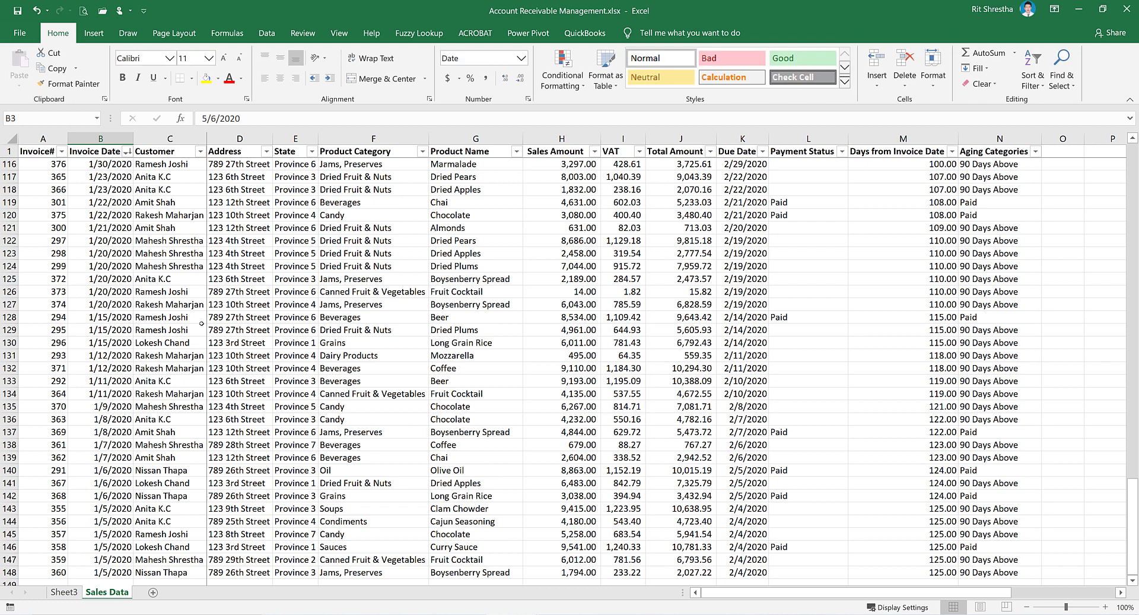
{"action": "scroll", "coordinate": [358, 334], "scroll_direction": "up", "scroll_amount": 1}
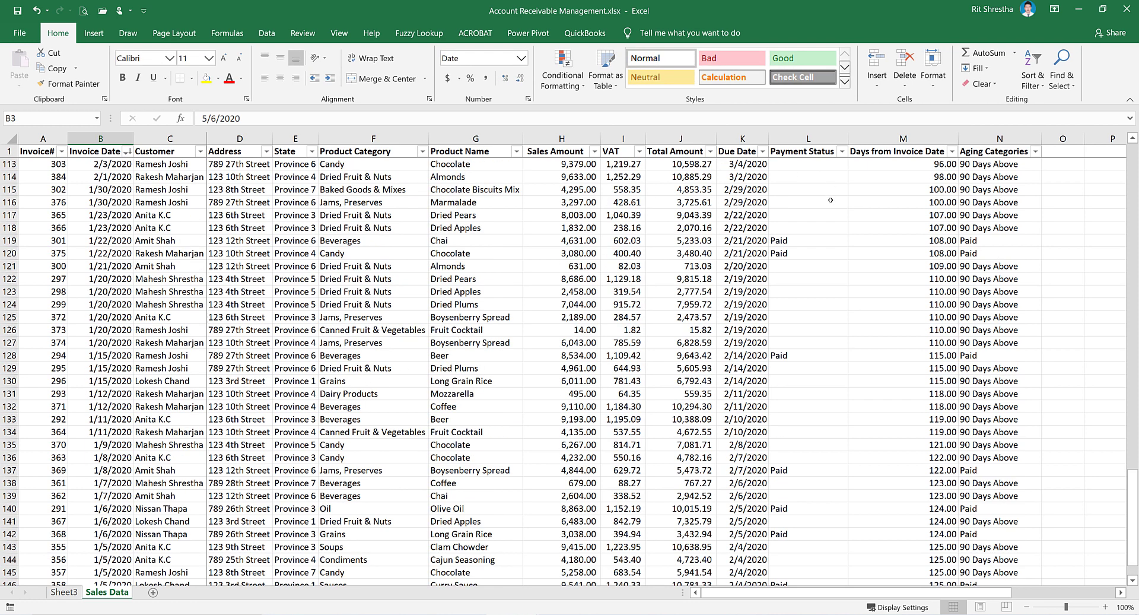
{"action": "left_click", "coordinate": [912, 176]}
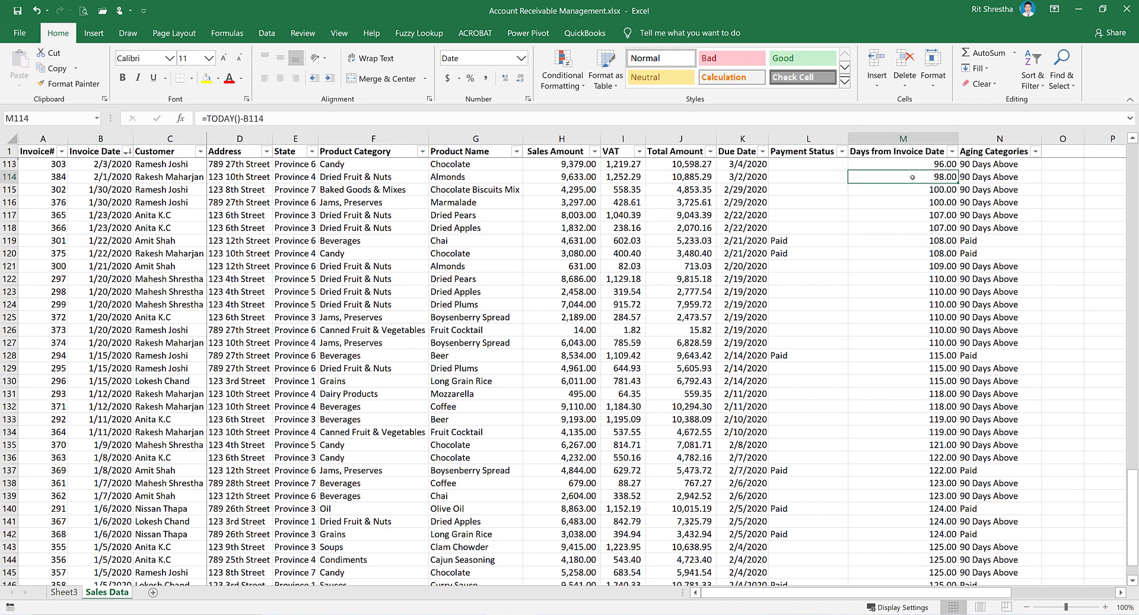
{"action": "left_click", "coordinate": [912, 138]}
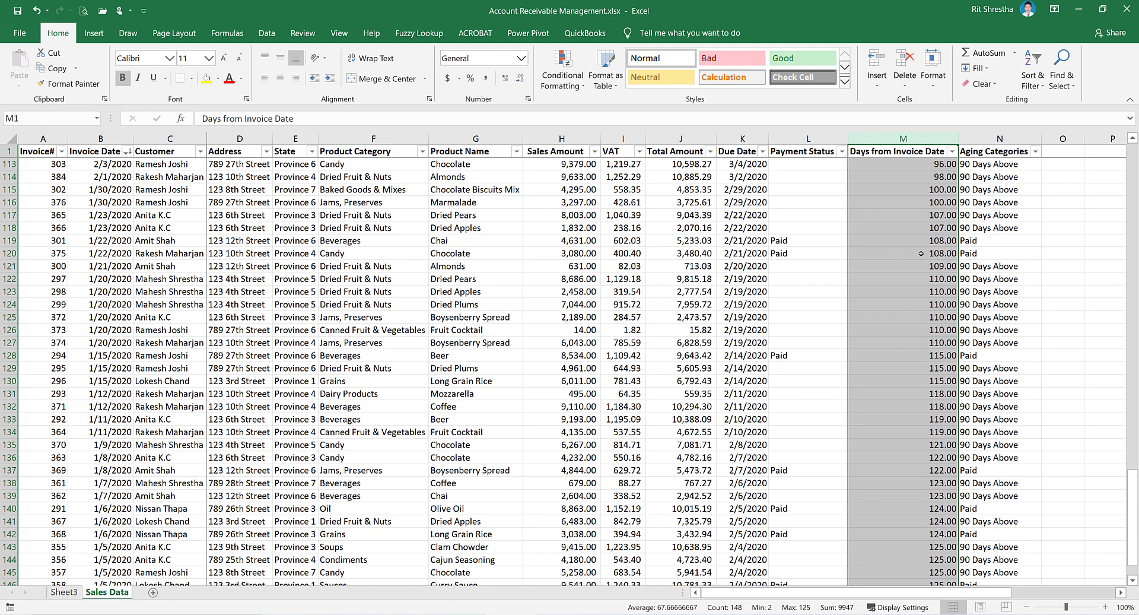
{"action": "left_click", "coordinate": [983, 142]}
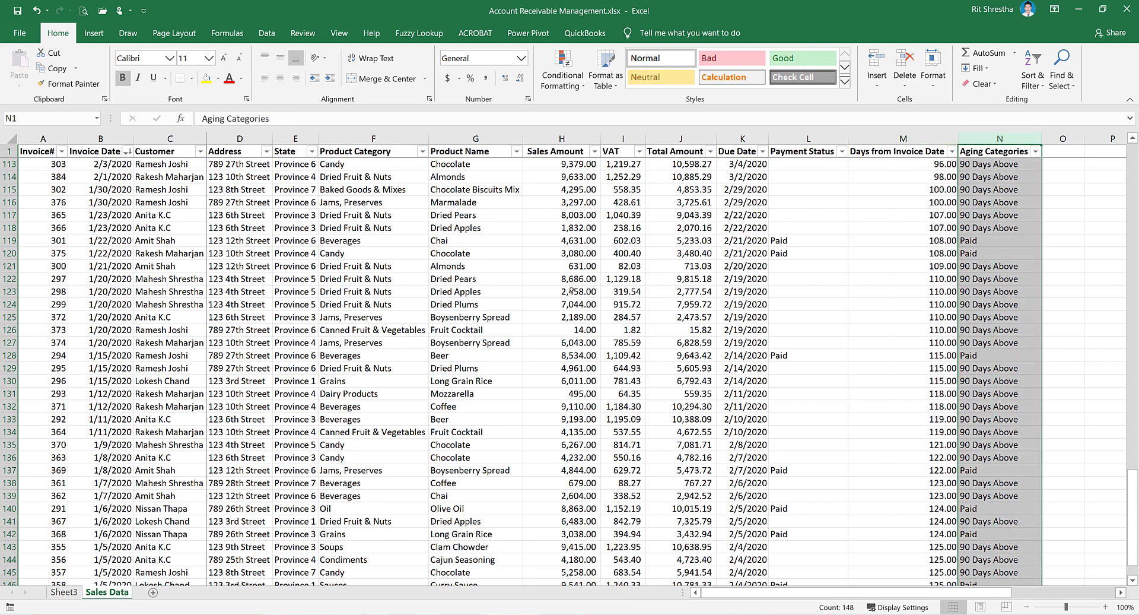